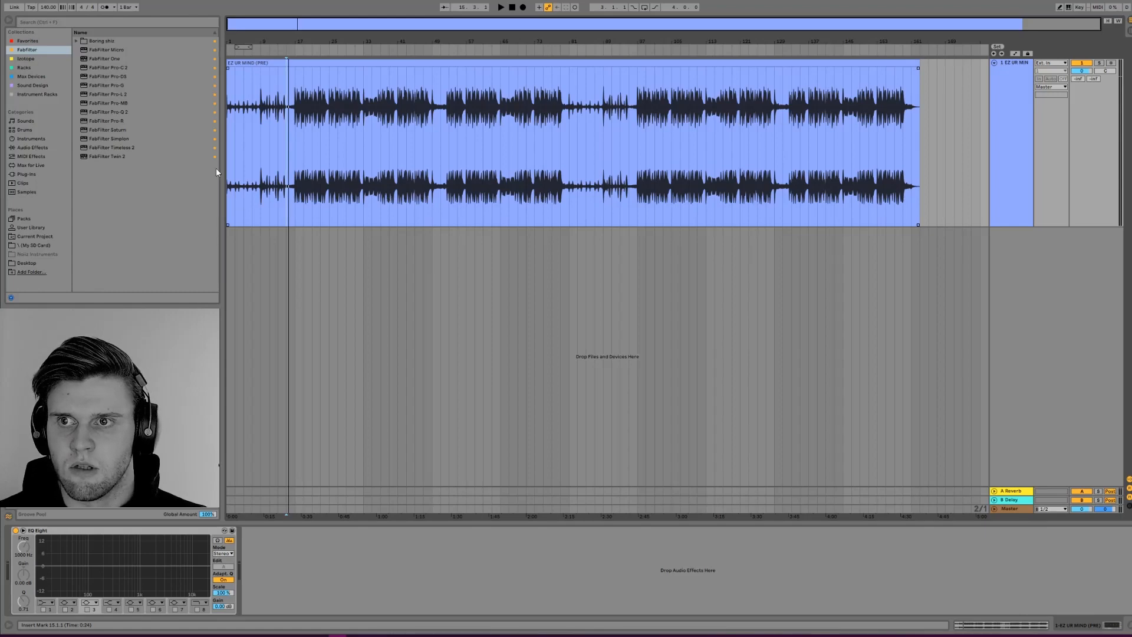
Play the EZ UR MIND (PRE) track from the beginning through the first drop to hear the unprocessed sound
{"action": "left_click", "coordinate": [231, 136]}
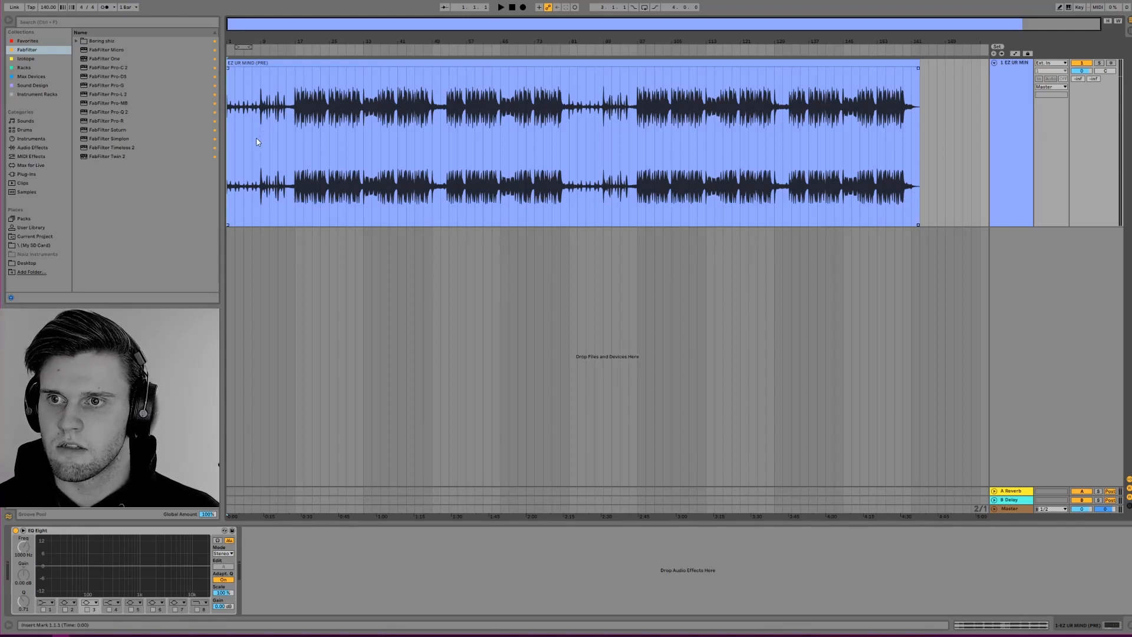
{"action": "key", "text": "space"}
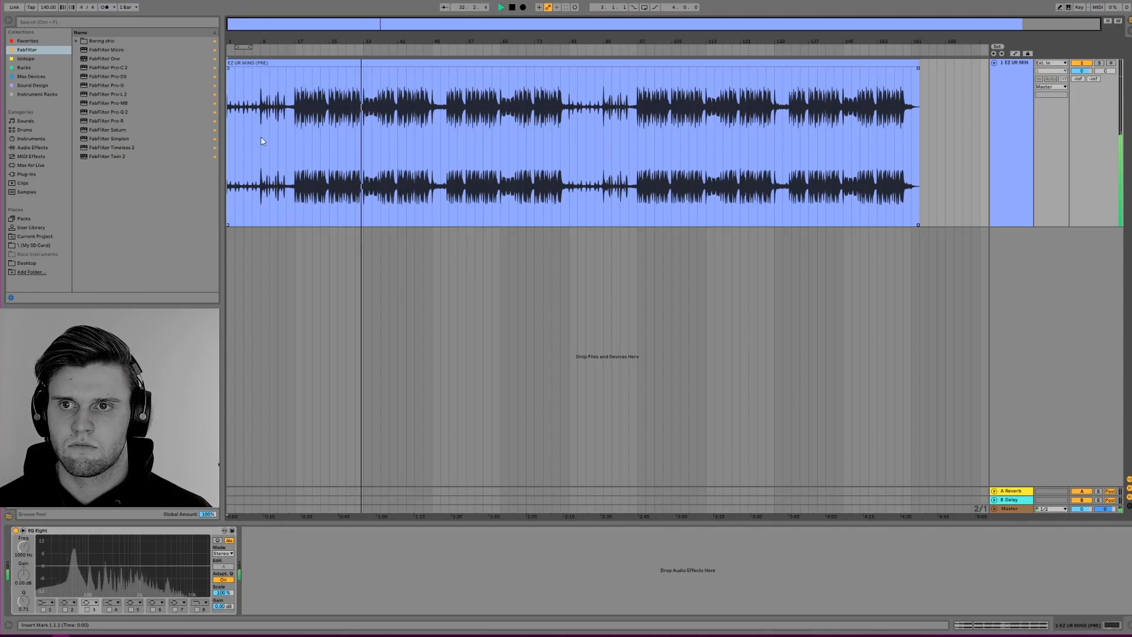
{"action": "key", "text": "space"}
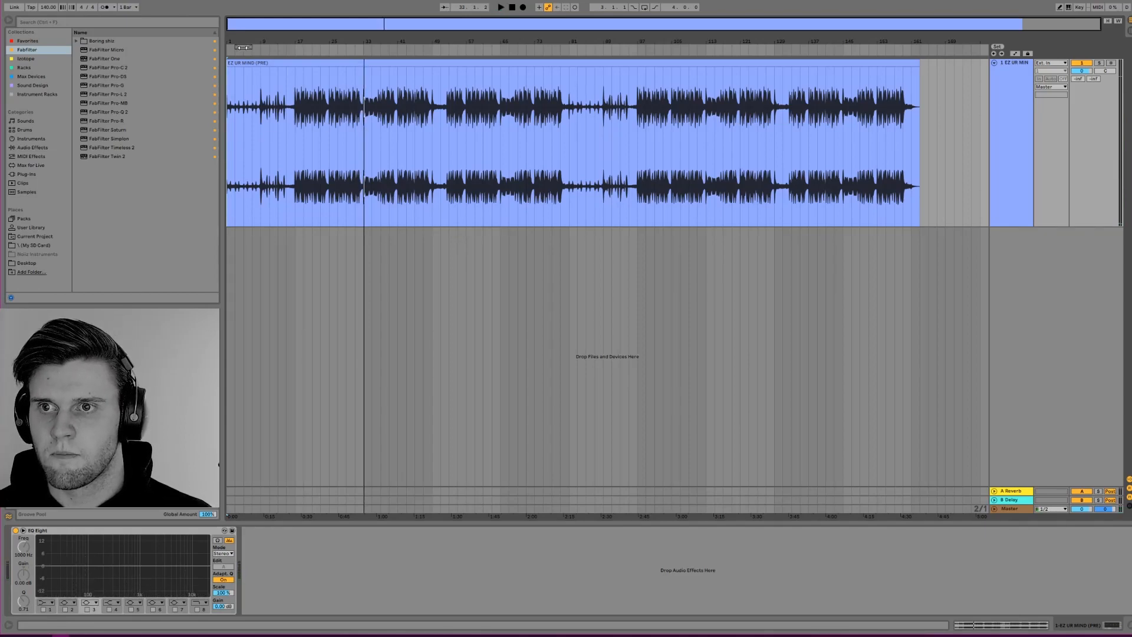
Loop the track's 32-bar section from bar 17 to bar 49 and play it briefly
{"action": "left_click_drag", "start_coordinate": [242, 47], "coordinate": [431, 51]}
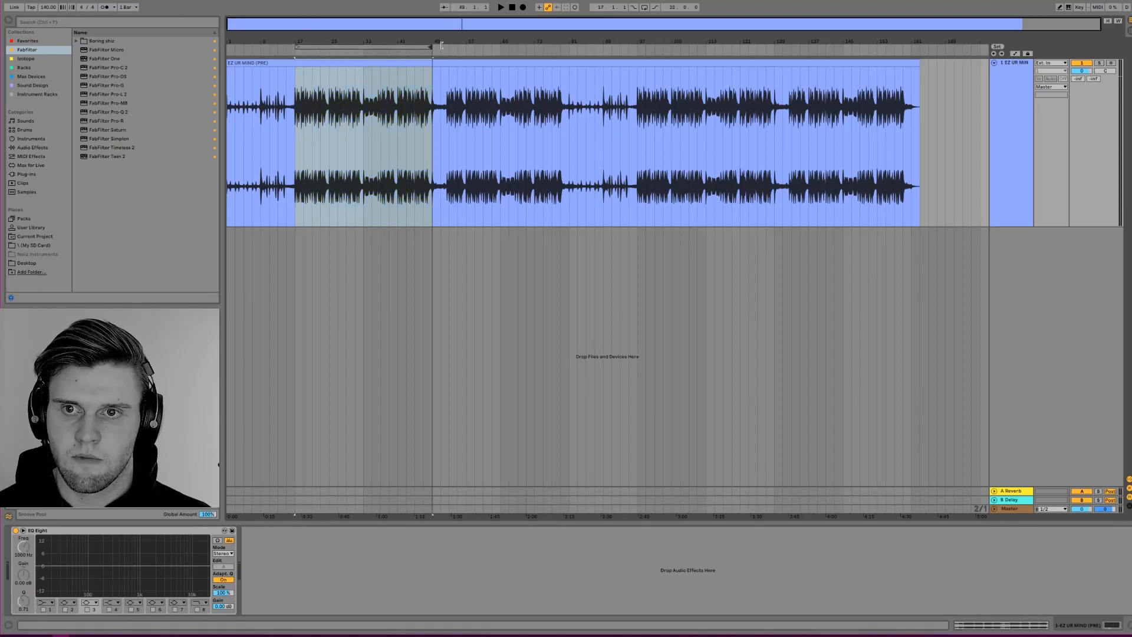
{"action": "key", "text": "ctrl+l"}
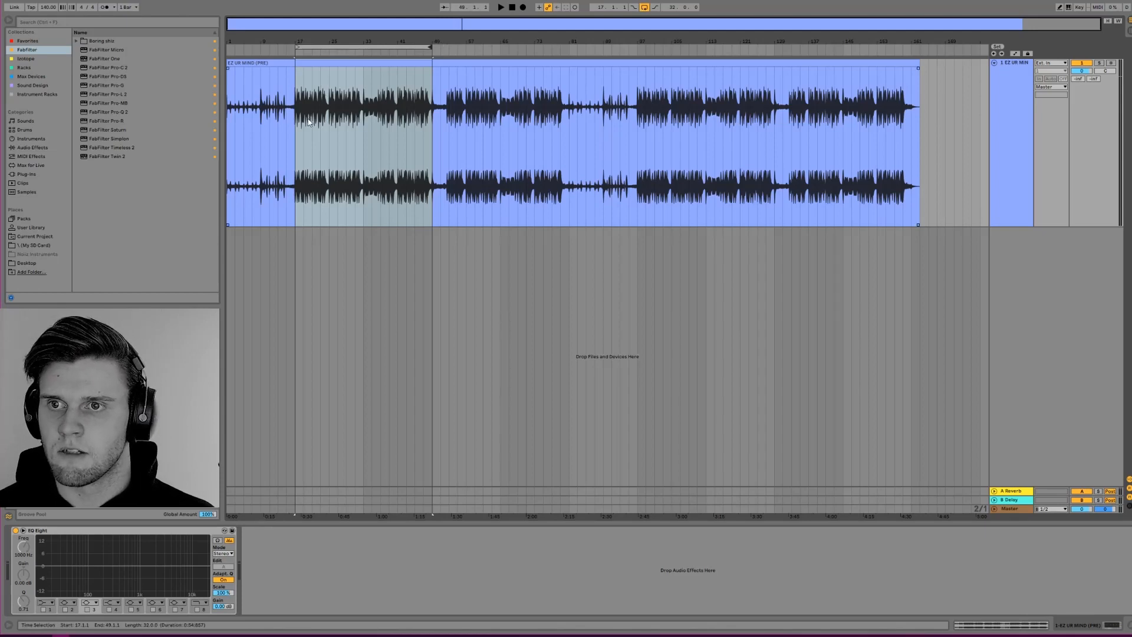
{"action": "key", "text": "space"}
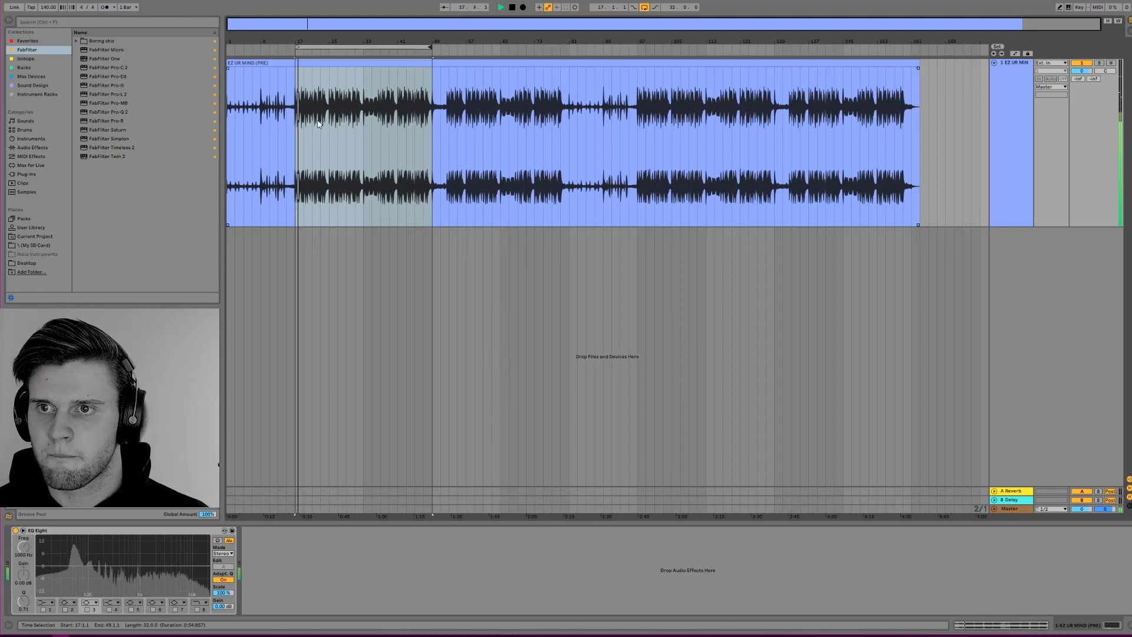
{"action": "key", "text": "space"}
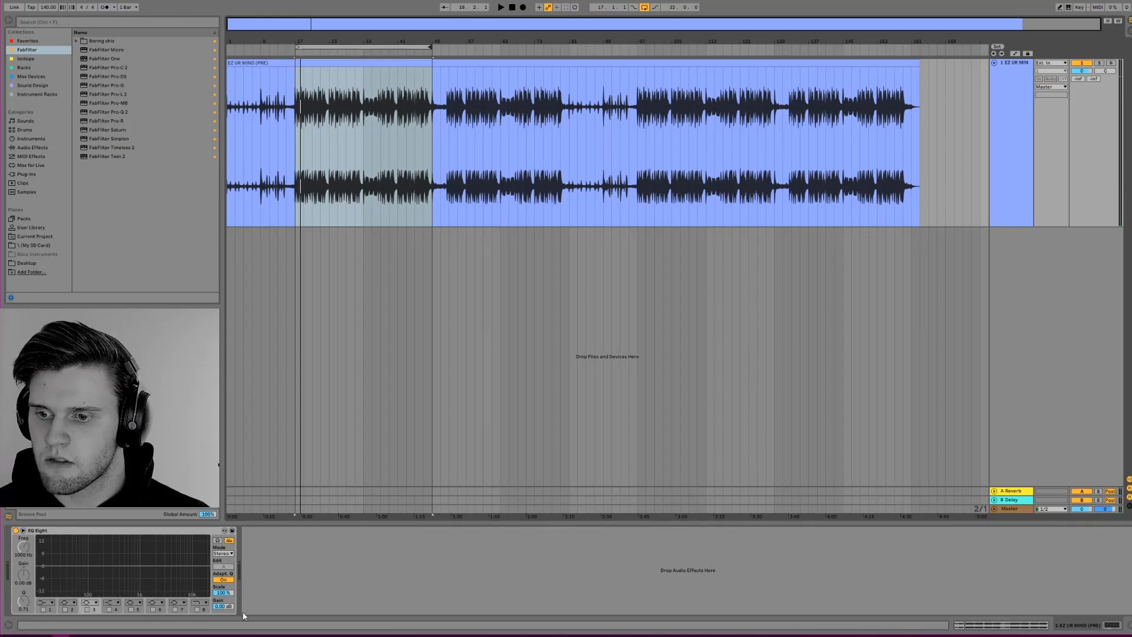
Enable all eight bands of EQ Eight and change band 1 to a steep low-cut filter
{"action": "left_click", "coordinate": [217, 541]}
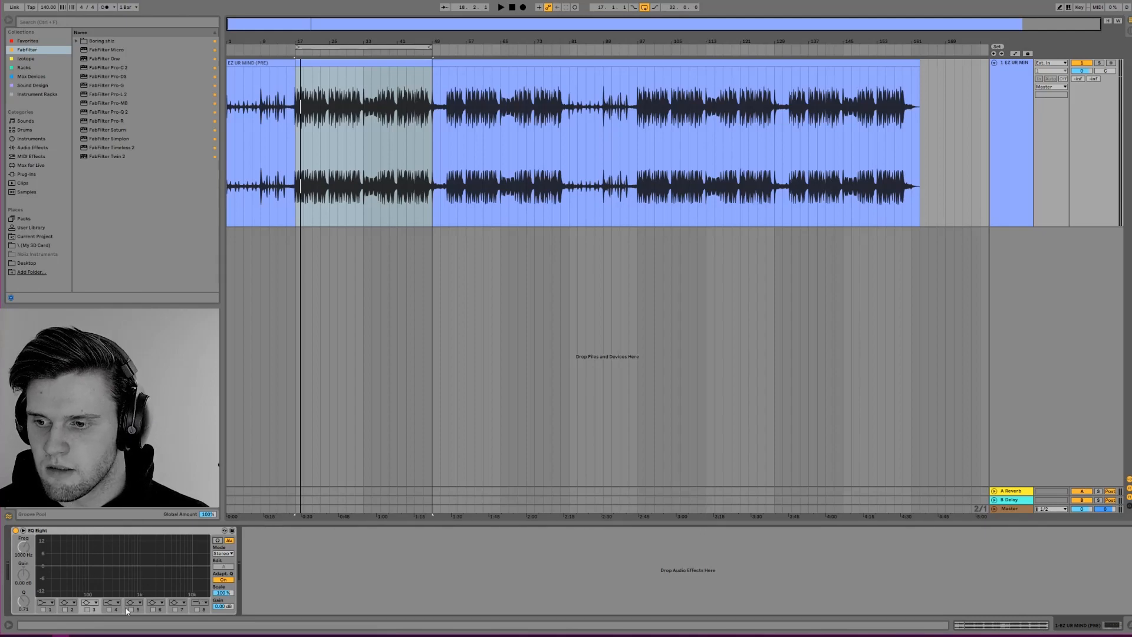
{"action": "left_click", "coordinate": [43, 609]}
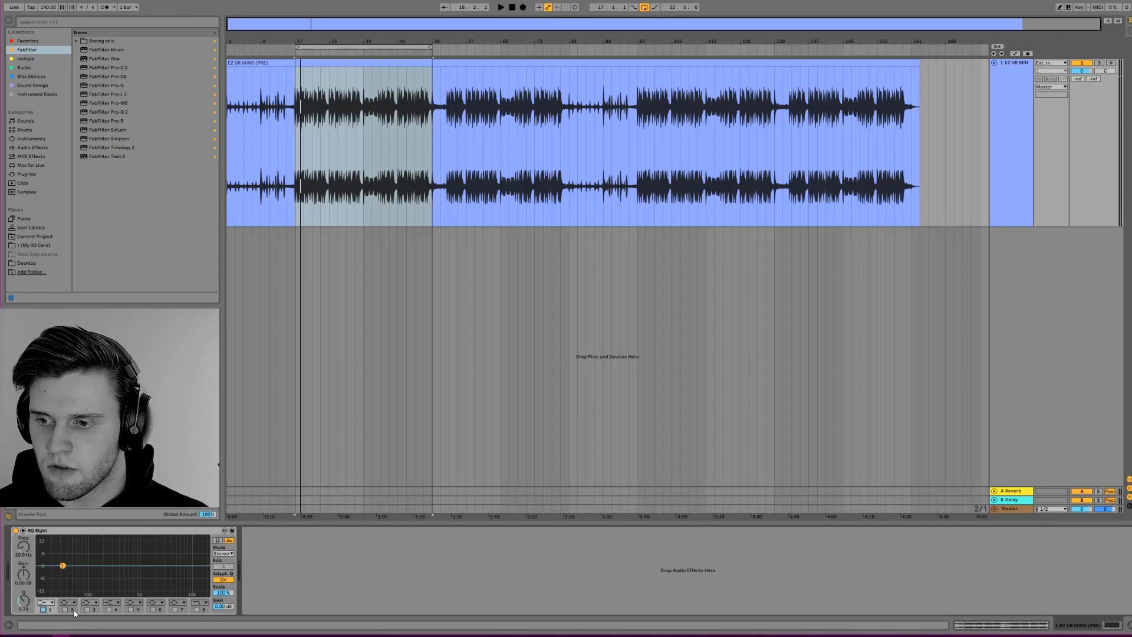
{"action": "left_click", "coordinate": [66, 610]}
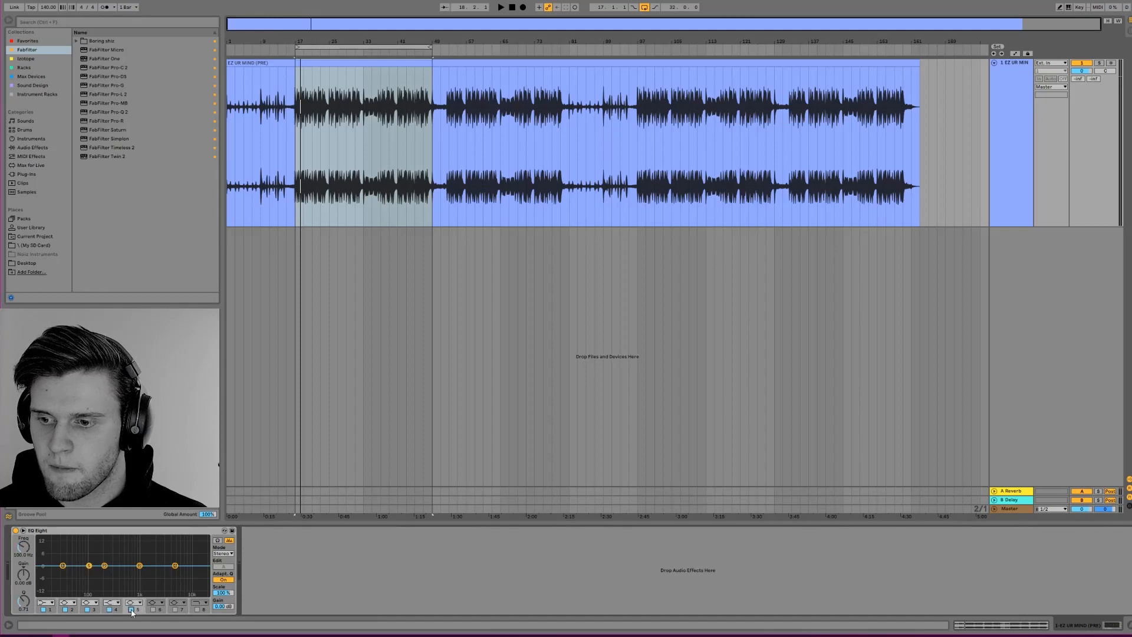
{"action": "left_click", "coordinate": [198, 613]}
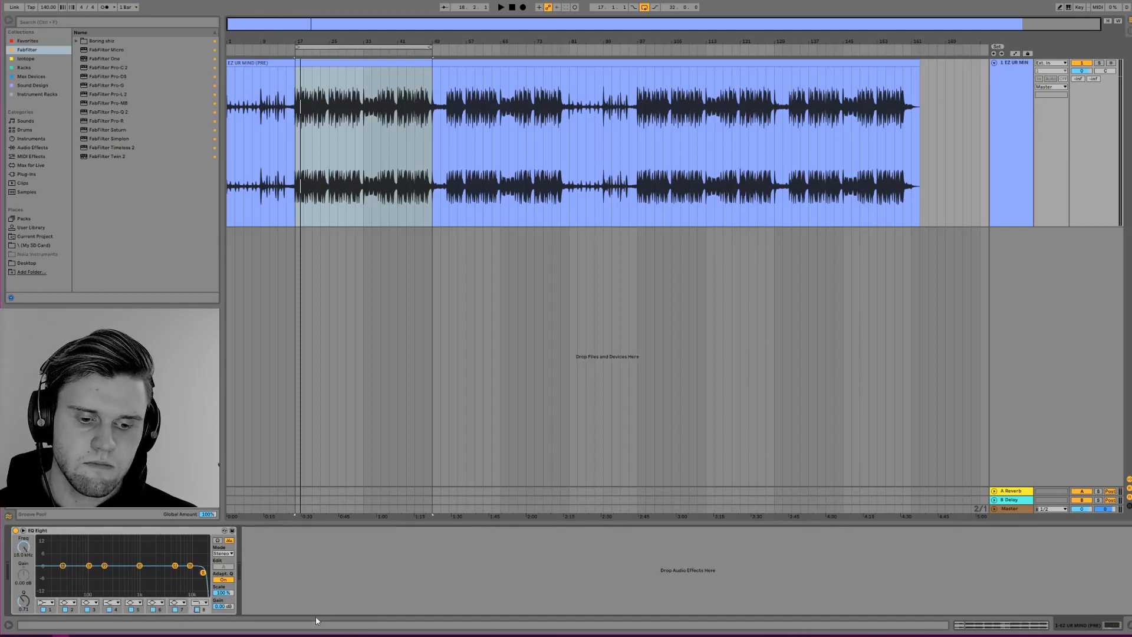
{"action": "left_click", "coordinate": [46, 602]}
{"action": "left_click", "coordinate": [49, 548]}
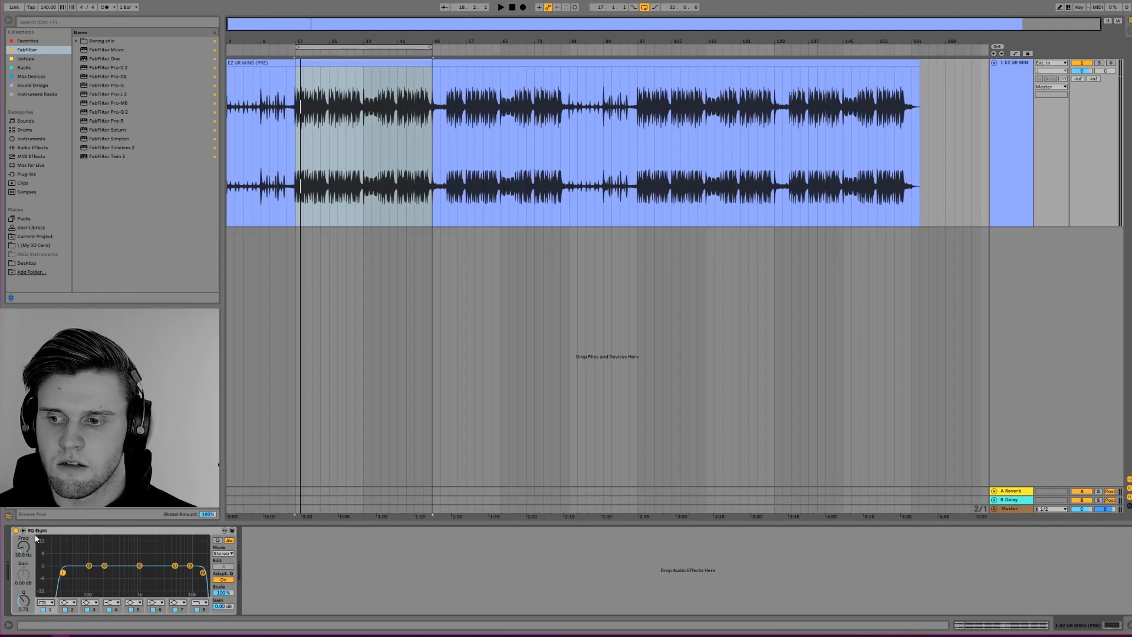
Expand EQ Eight's frequency display and play the loop to view its spectrum against the filter curve
{"action": "key", "text": "space"}
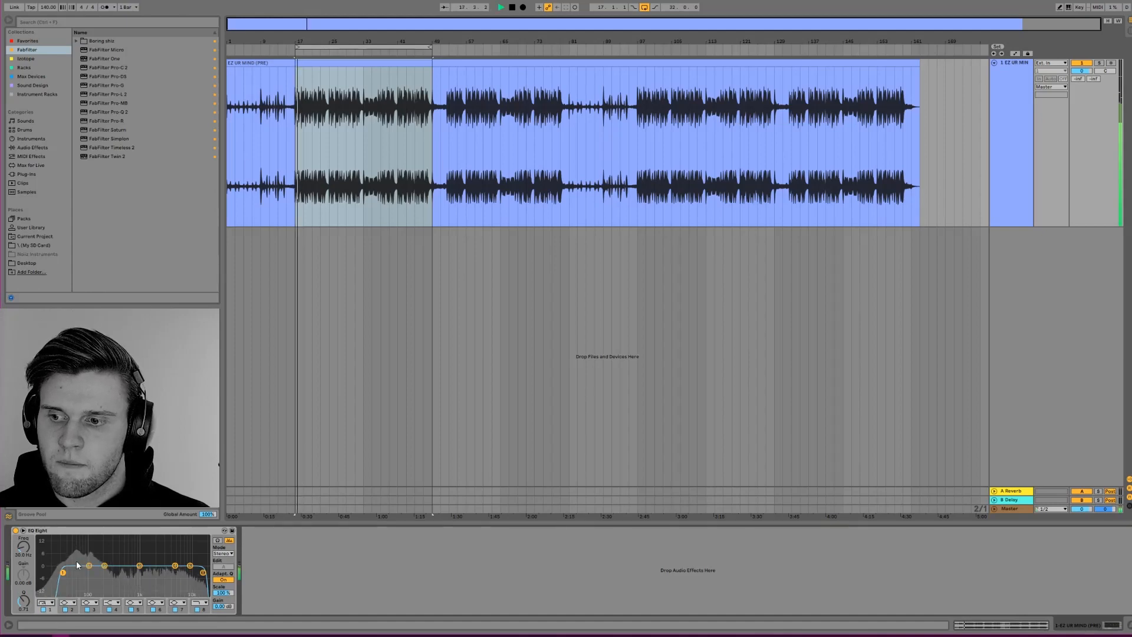
{"action": "key", "text": "space"}
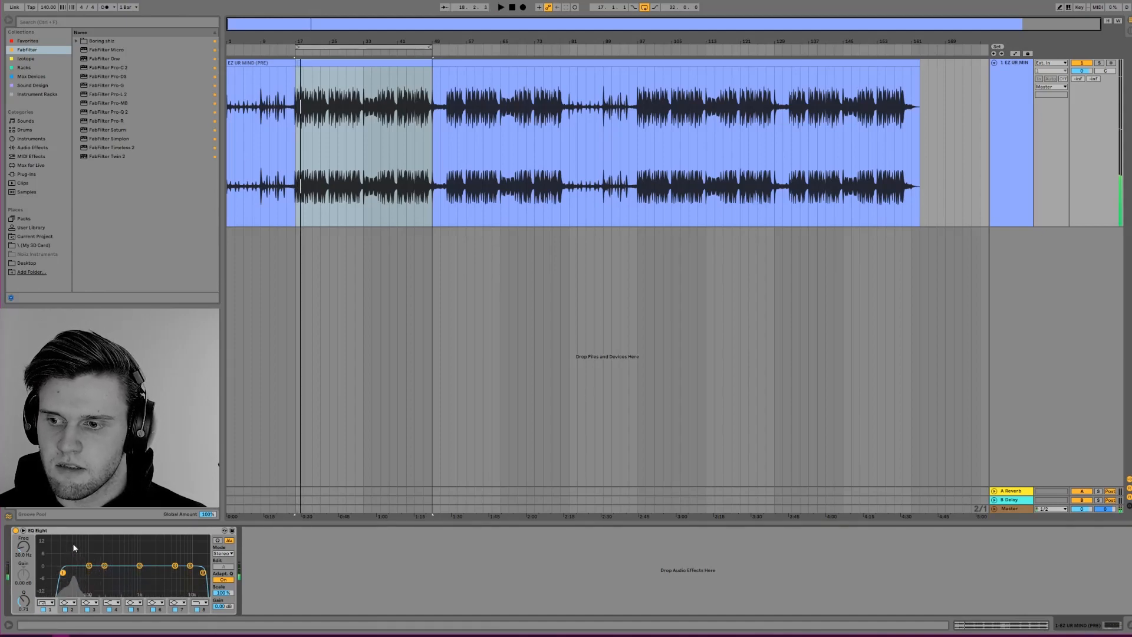
{"action": "left_click", "coordinate": [225, 530]}
{"action": "key", "text": "space"}
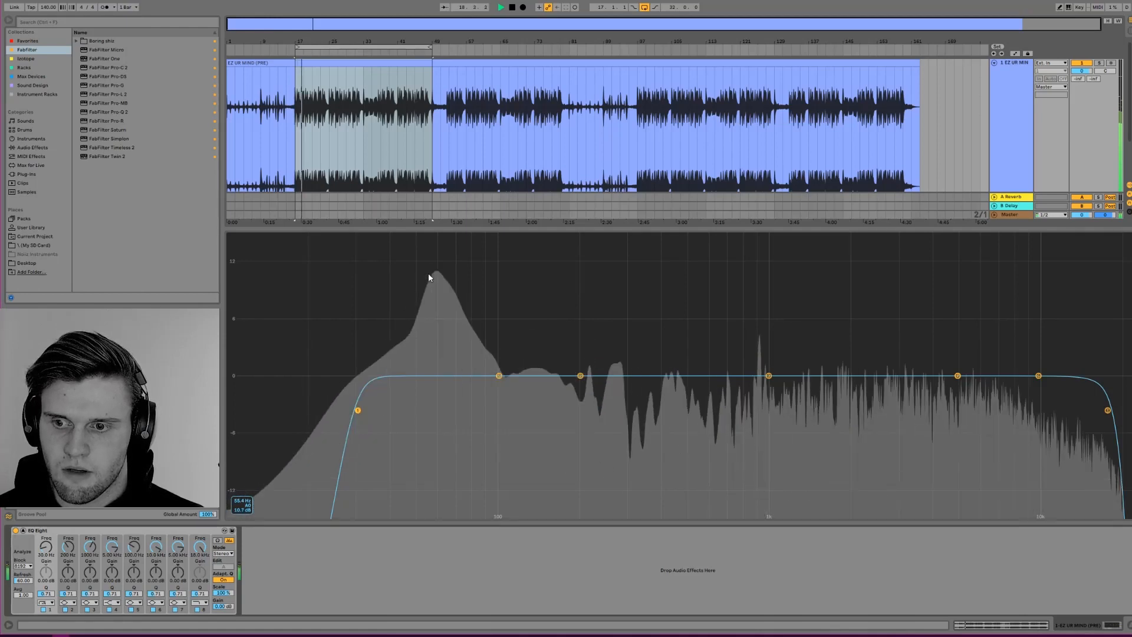
{"action": "key", "text": "space"}
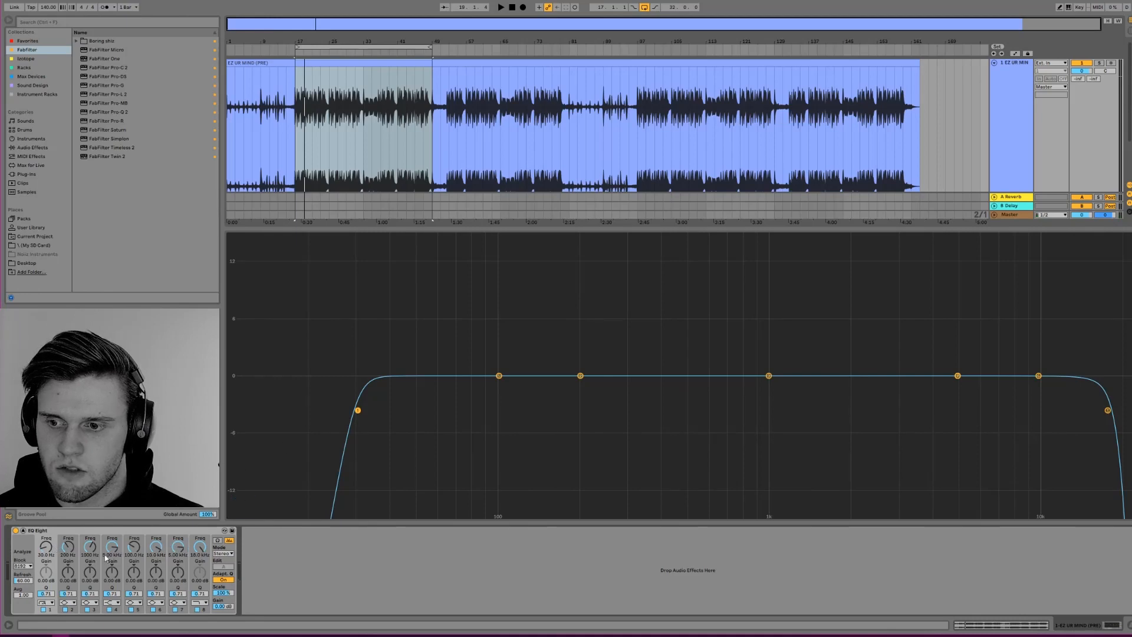
Compare the loop's low end with the band 1 low cut bypassed, and re-enable the band
{"action": "left_click", "coordinate": [44, 611]}
{"action": "key", "text": "space"}
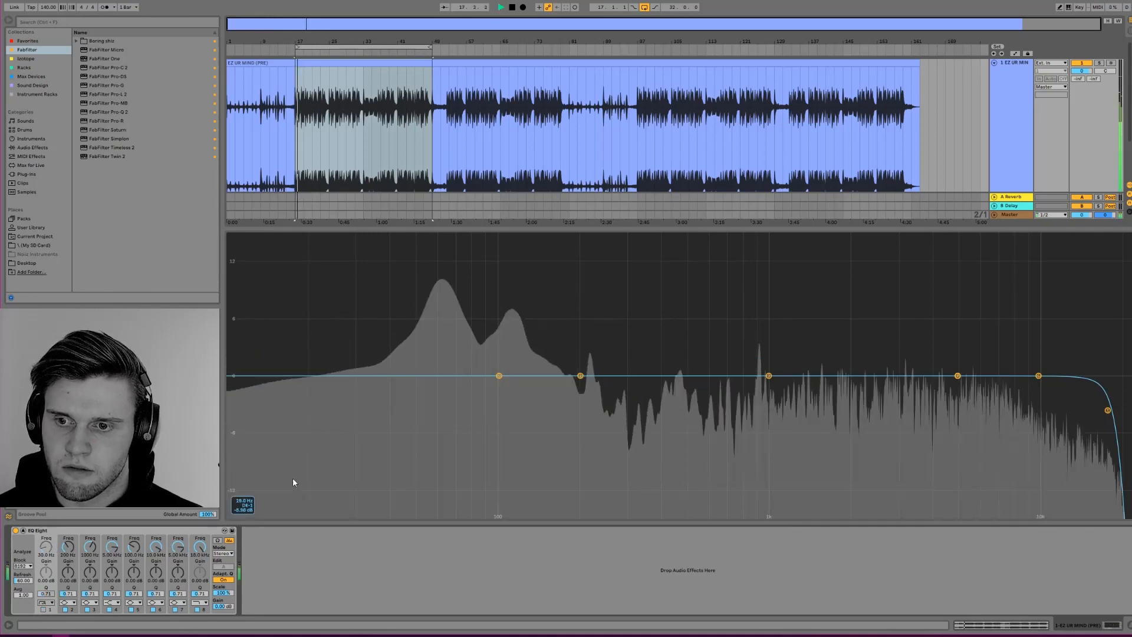
{"action": "key", "text": "space"}
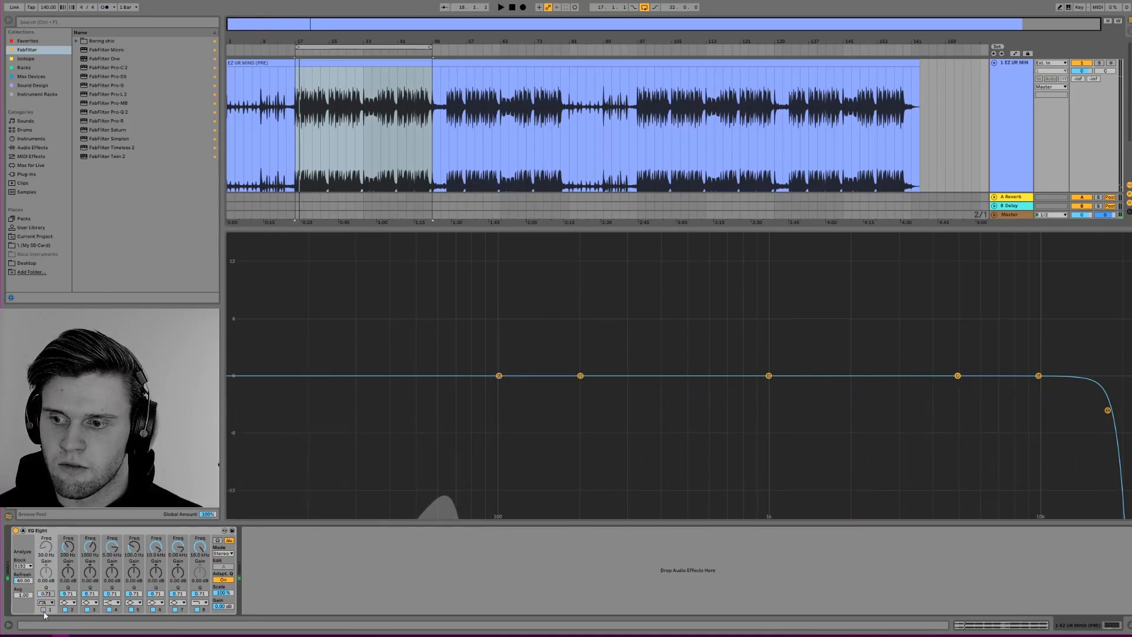
{"action": "left_click", "coordinate": [43, 611]}
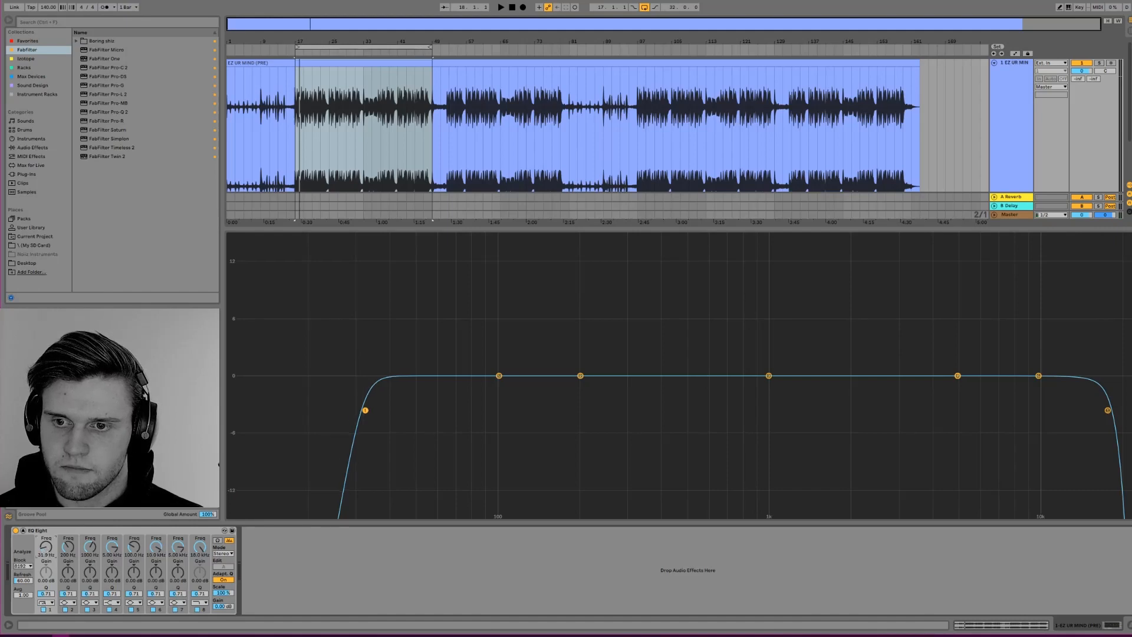
Set the band 1 low-cut frequency to 30 Hz while auditioning the loop
{"action": "key", "text": "space"}
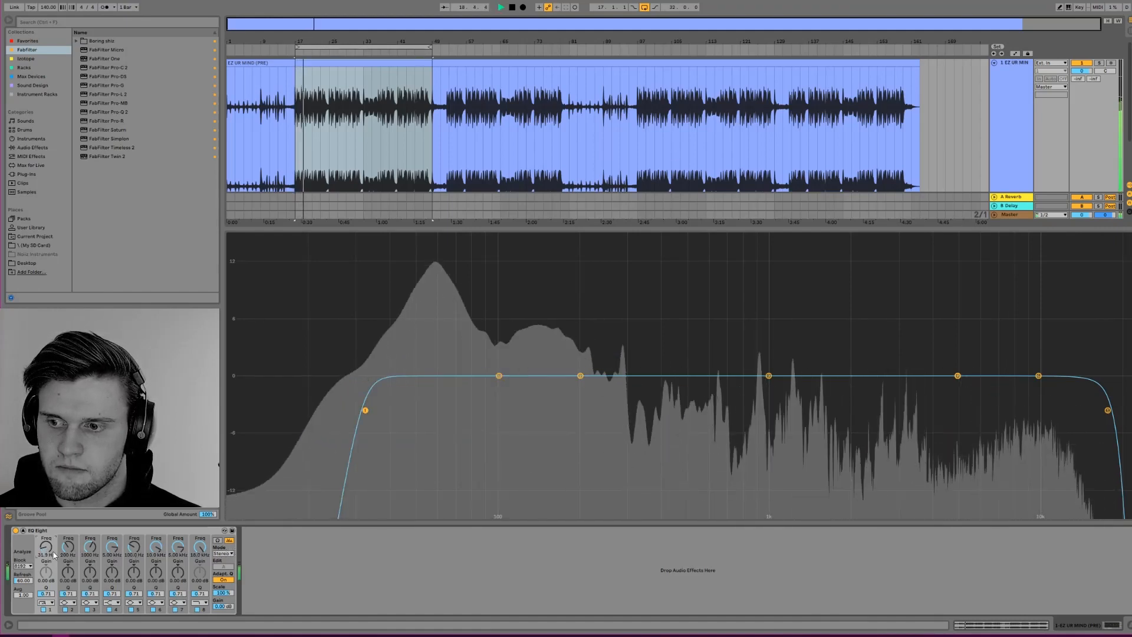
{"action": "left_click_drag", "start_coordinate": [46, 547], "coordinate": [46, 548]}
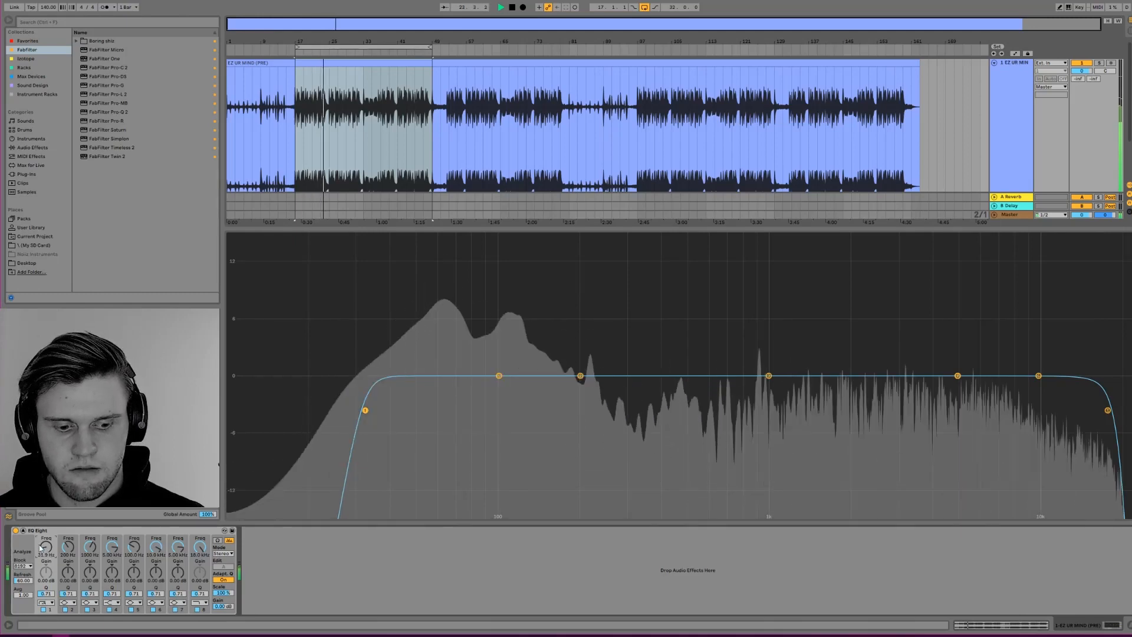
{"action": "type", "text": "30"}
{"action": "key", "text": "Return"}
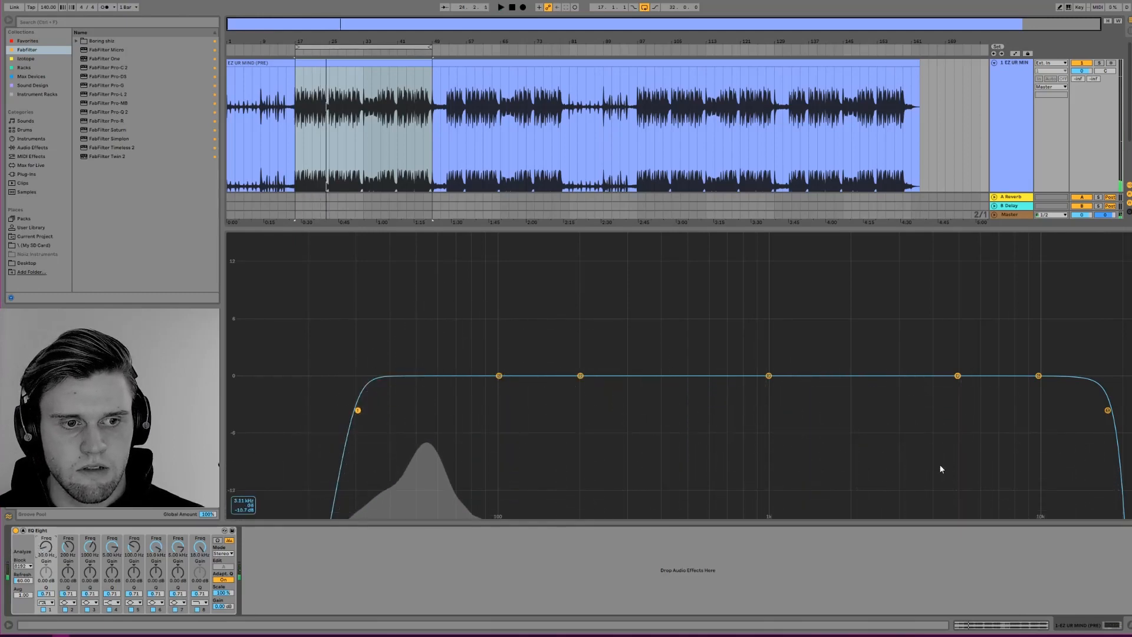
{"action": "key", "text": "space"}
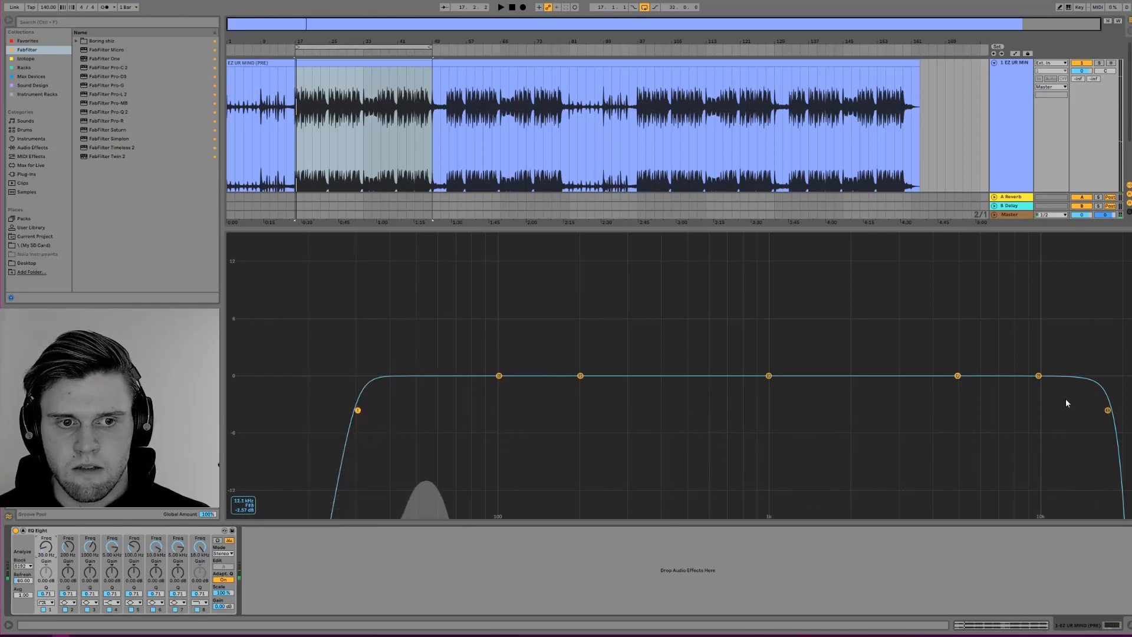
Switch EQ Eight's processing mode to M/S
{"action": "left_click", "coordinate": [1040, 380]}
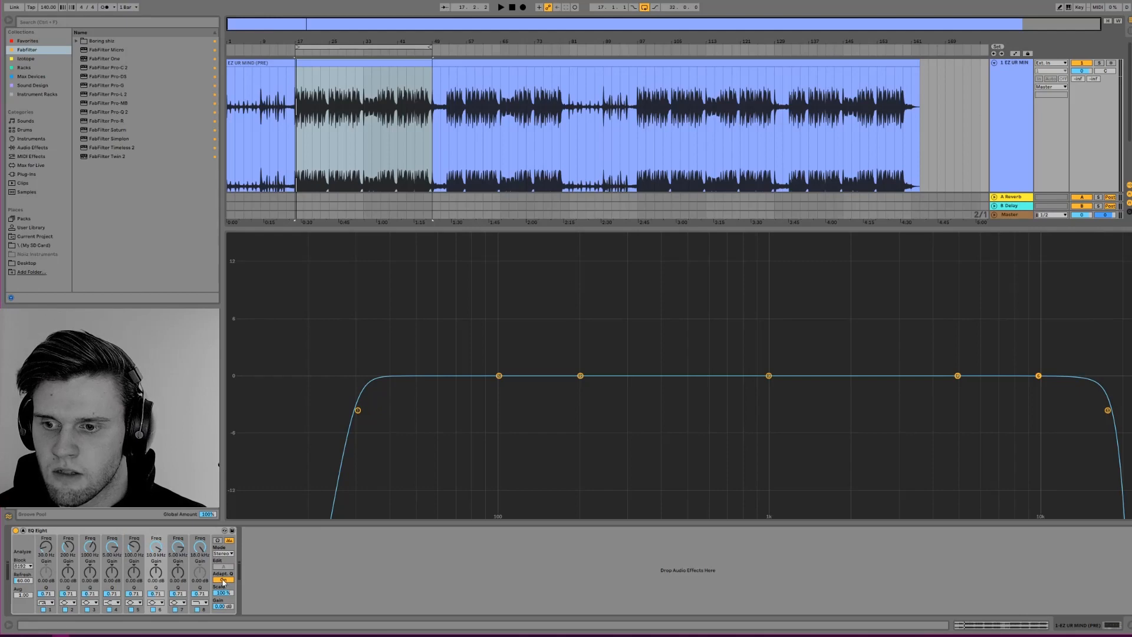
{"action": "left_click", "coordinate": [224, 553]}
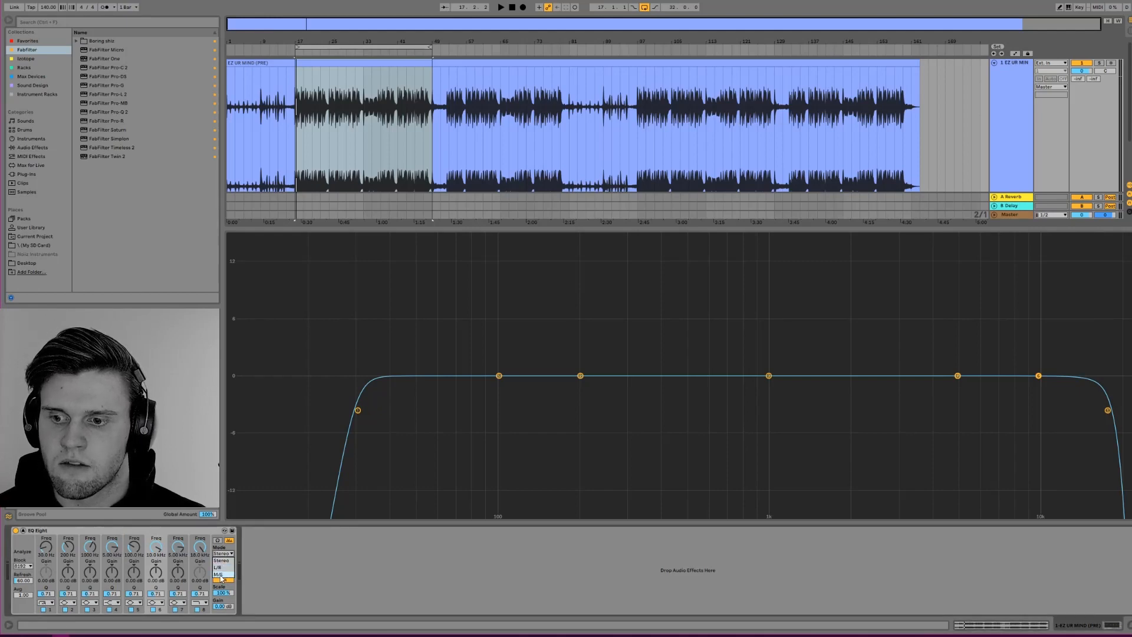
{"action": "left_click", "coordinate": [220, 575]}
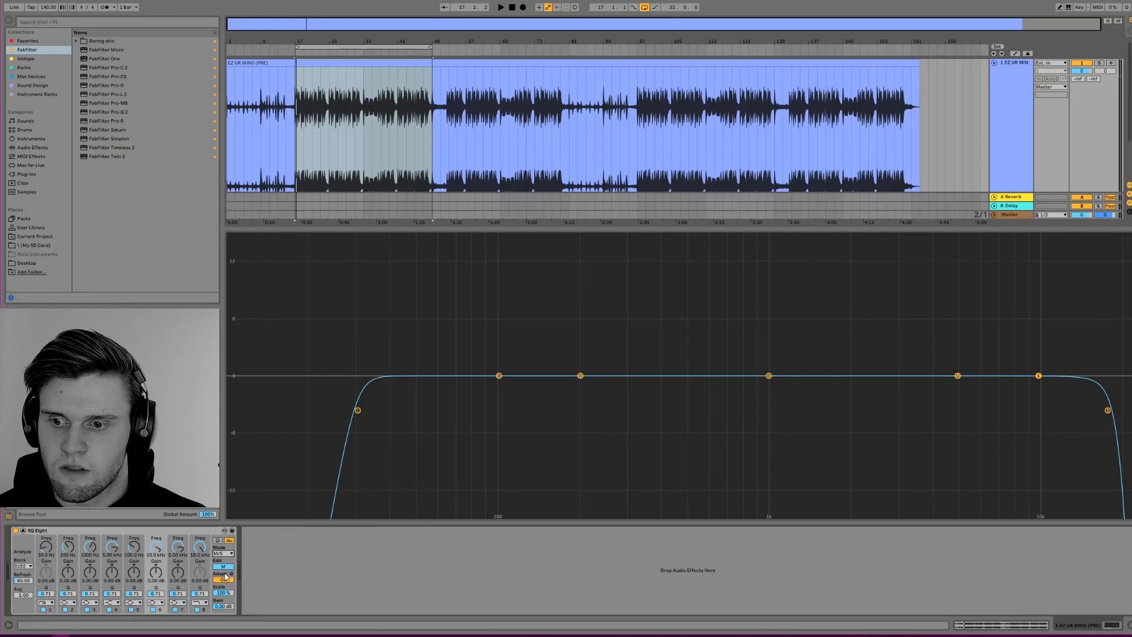
Toggle EQ editing between the mid and side curves, ending on the side curve
{"action": "left_click", "coordinate": [224, 569]}
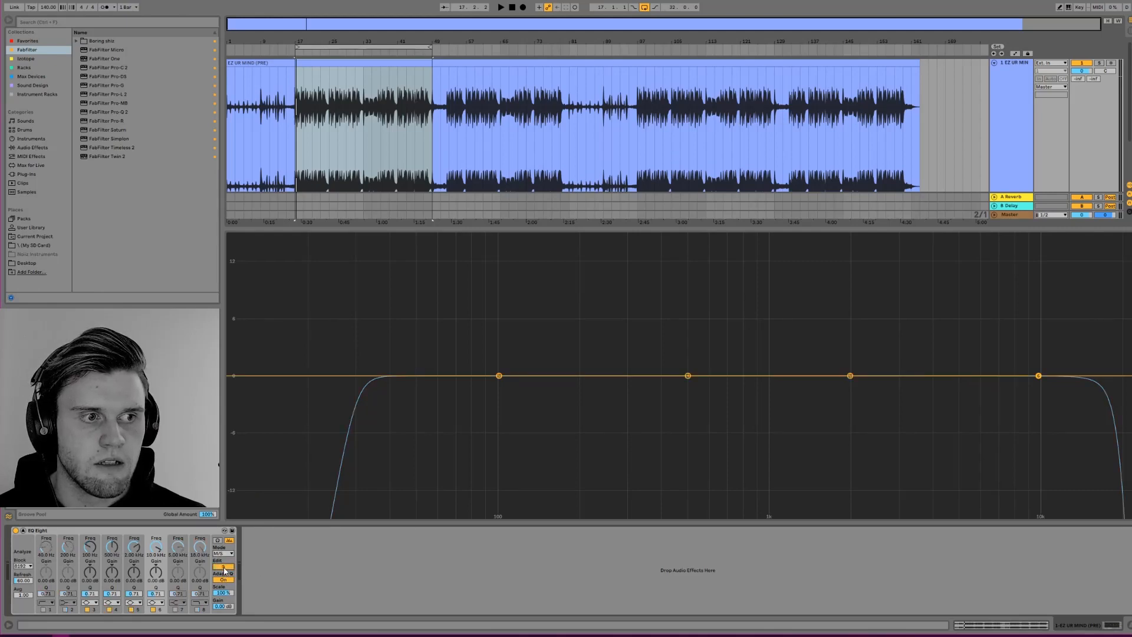
{"action": "left_click", "coordinate": [224, 569]}
{"action": "left_click", "coordinate": [224, 568]}
{"action": "left_click", "coordinate": [225, 569]}
{"action": "left_click", "coordinate": [224, 568]}
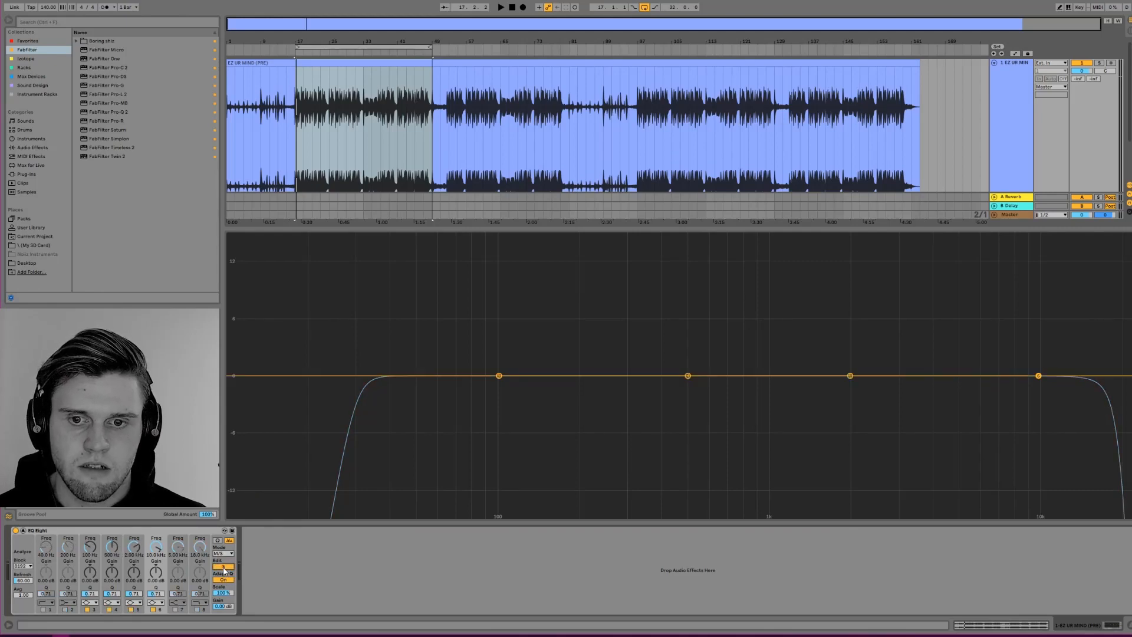
{"action": "left_click", "coordinate": [224, 569]}
{"action": "left_click", "coordinate": [224, 569]}
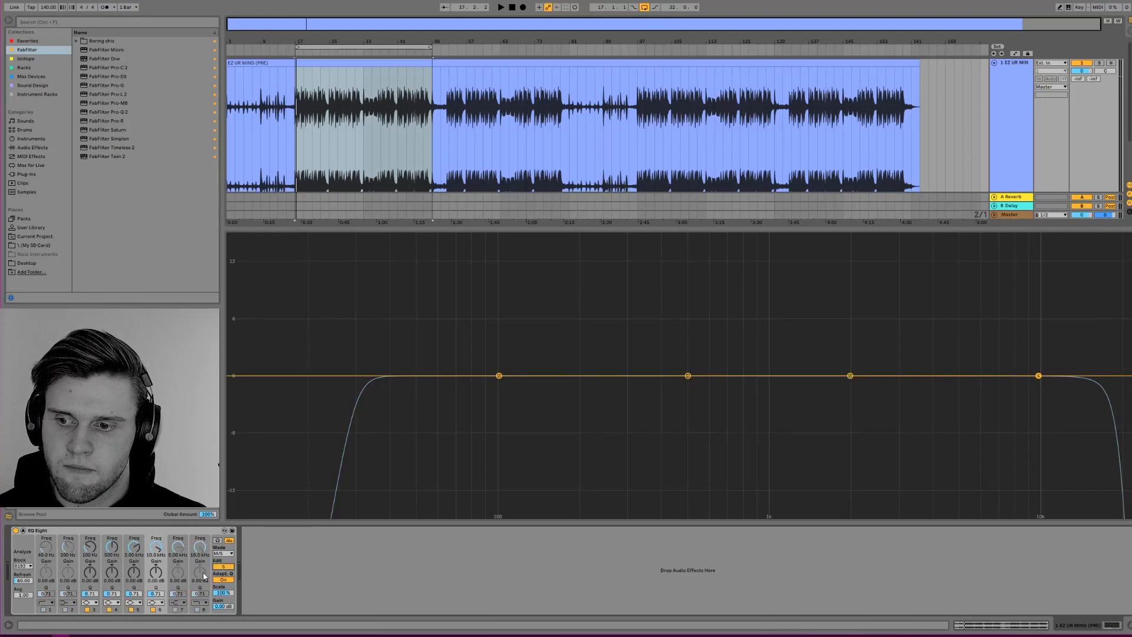
Enable band 7 on the side channel, boost its 5 kHz high shelf by about 2 dB, and play the loop
{"action": "left_click", "coordinate": [176, 609]}
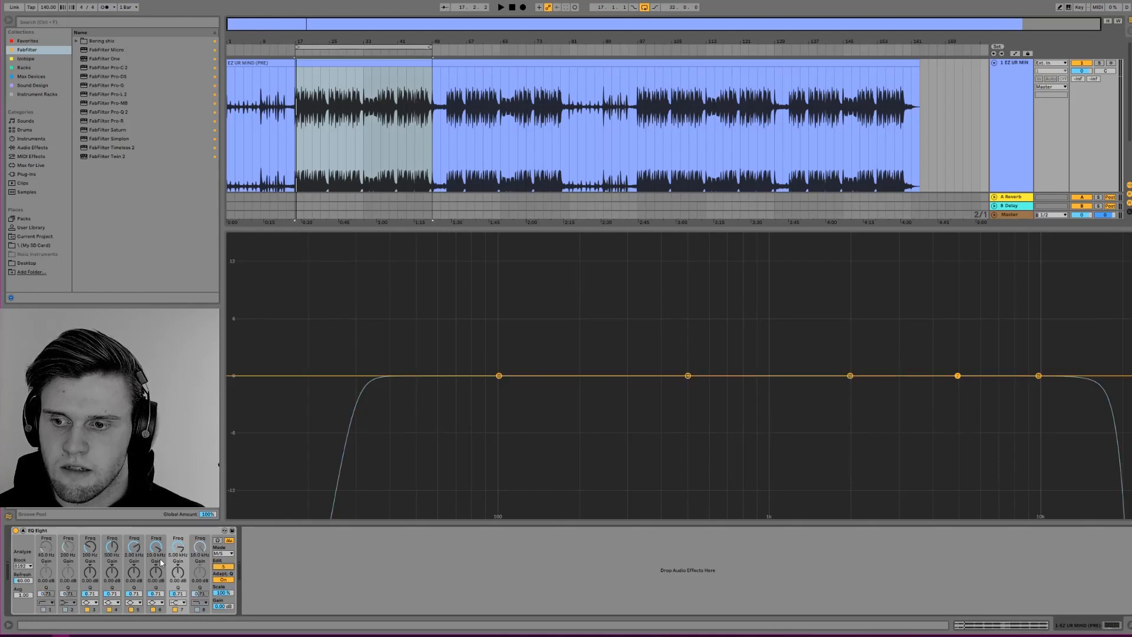
{"action": "left_click_drag", "start_coordinate": [957, 376], "coordinate": [957, 355]}
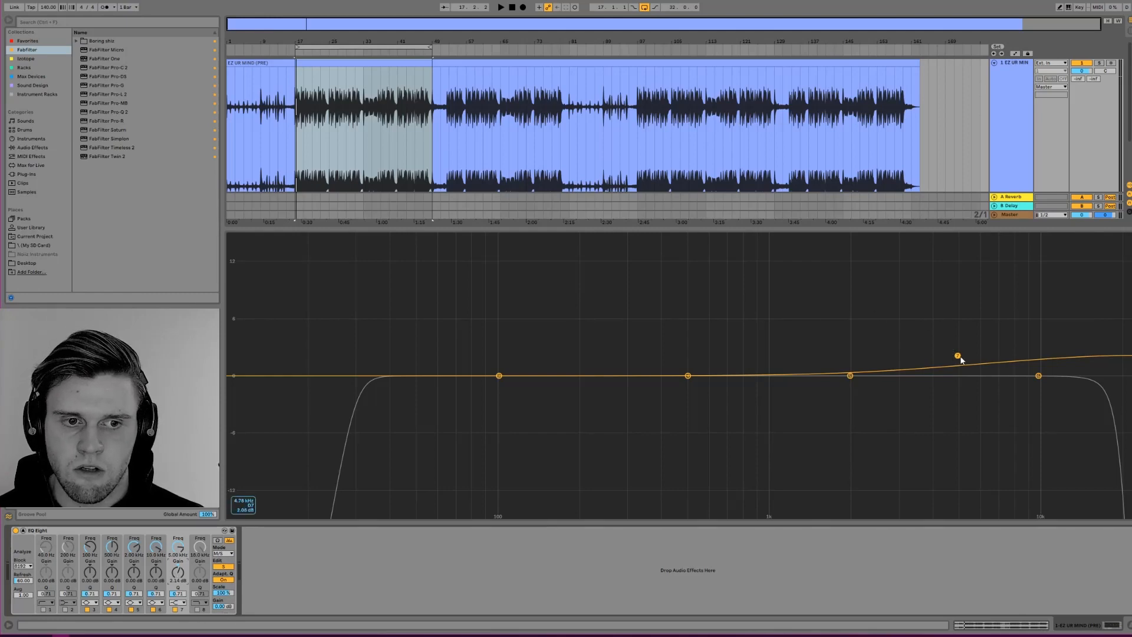
{"action": "key", "text": "space"}
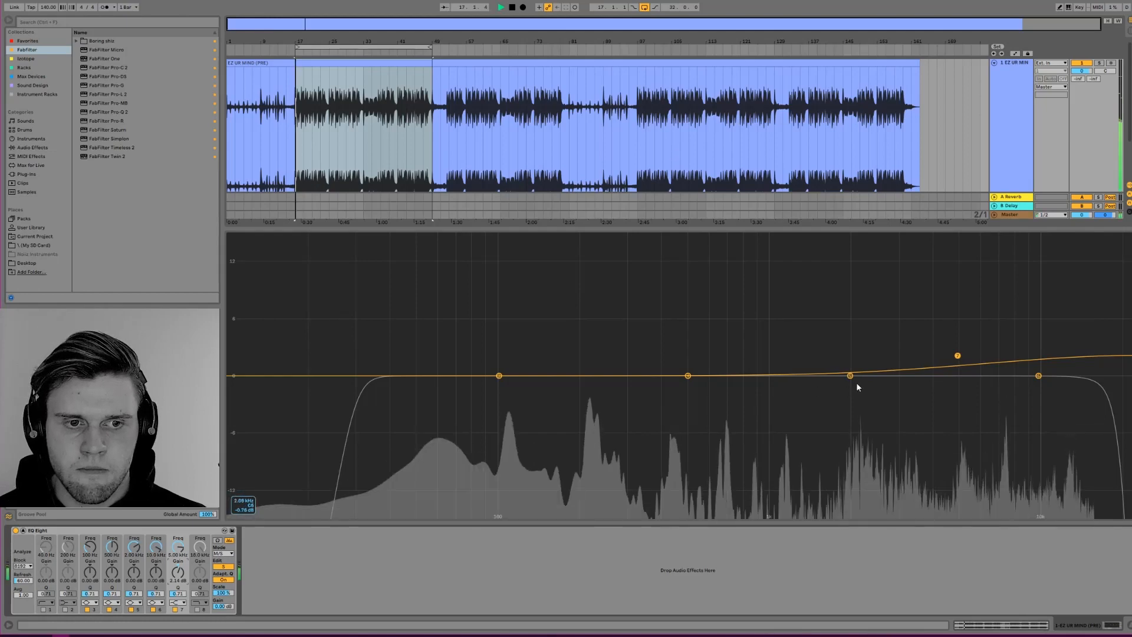
Reset the side channel's band 7 gain to 0 dB and play the loop for comparison
{"action": "double_click", "coordinate": [178, 570]}
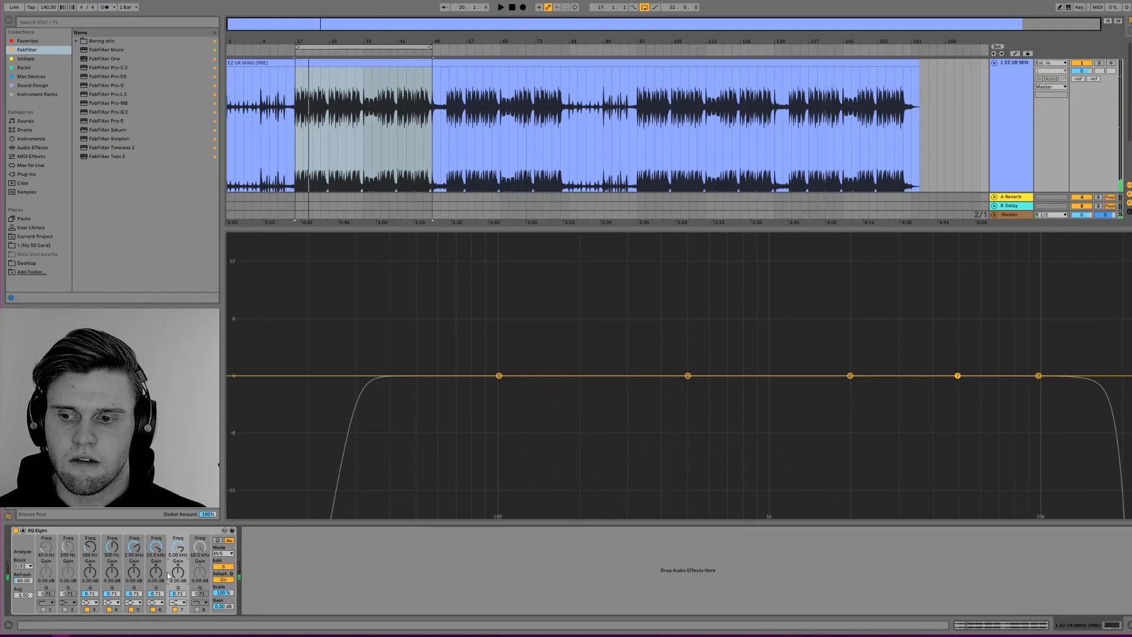
{"action": "key", "text": "space"}
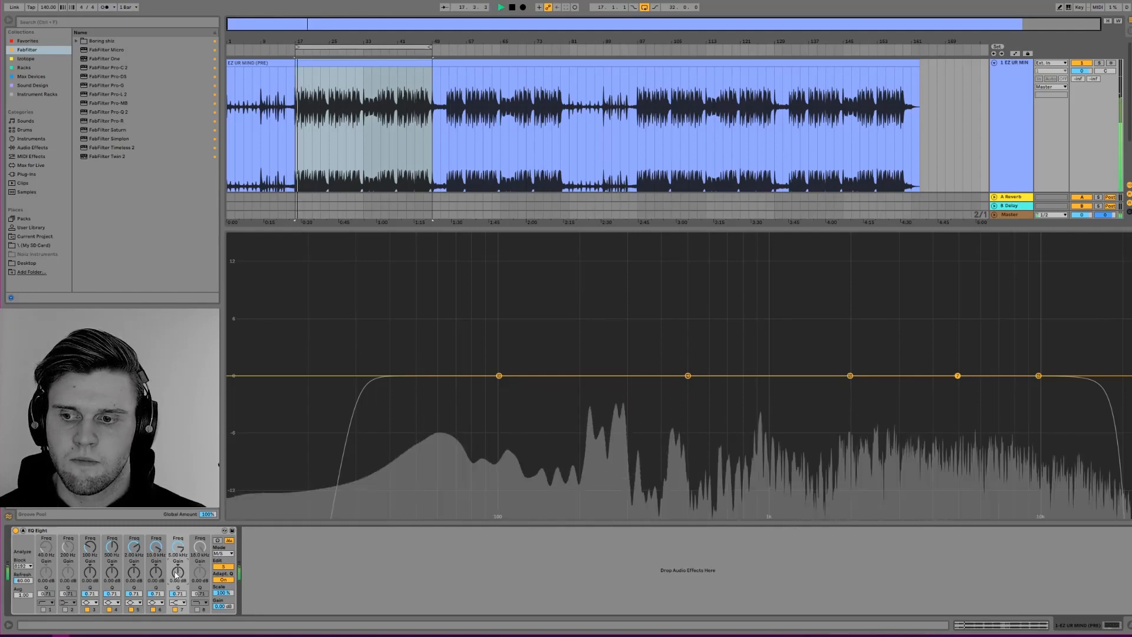
{"action": "key", "text": "space"}
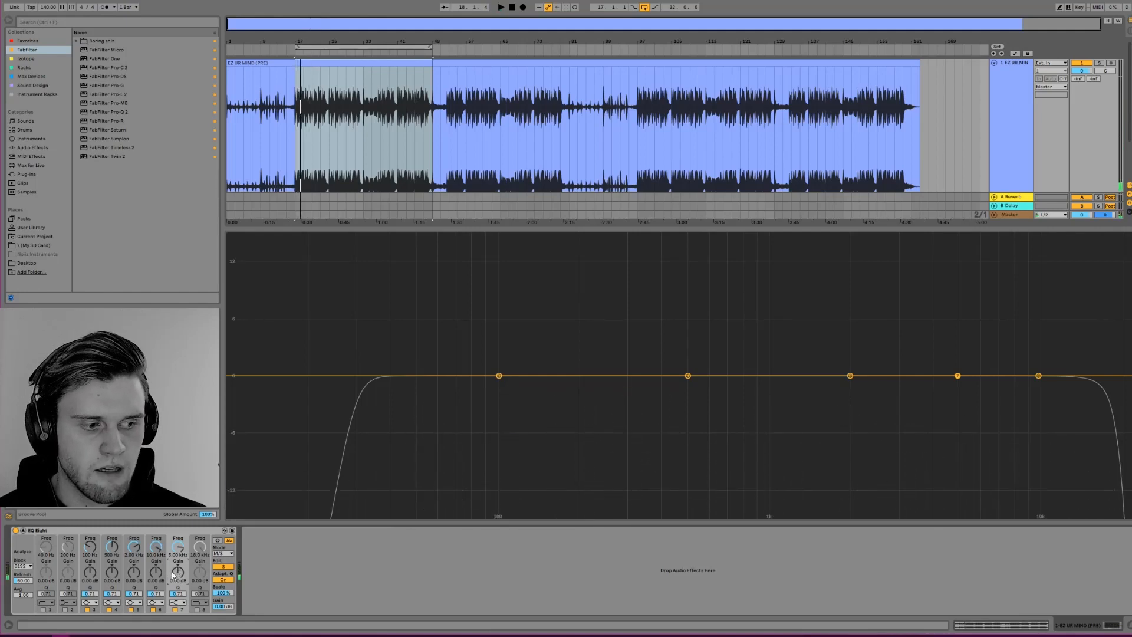
Boost the side channel's band 7 high shelf at 5 kHz by 2.14 dB while the loop plays
{"action": "key", "text": "space"}
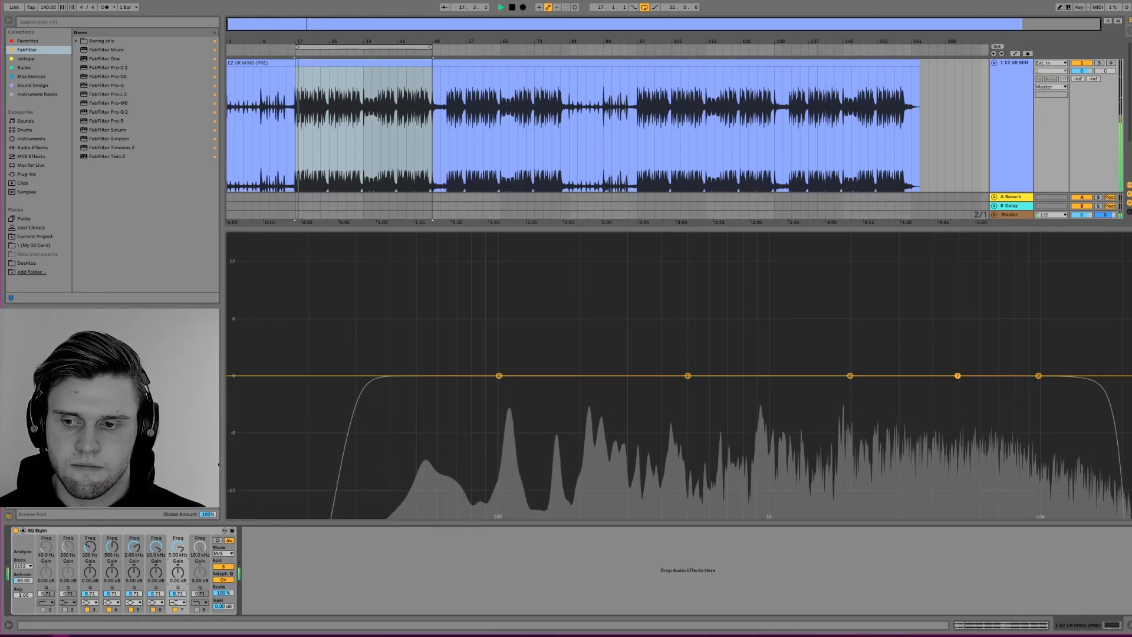
{"action": "left_click_drag", "start_coordinate": [958, 376], "coordinate": [957, 356]}
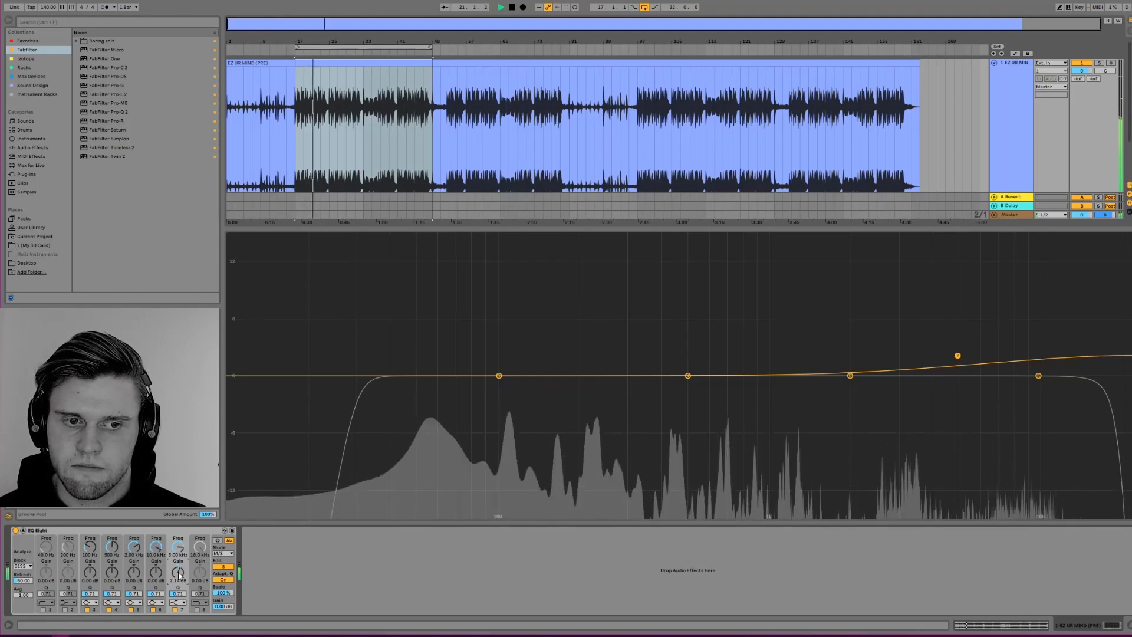
{"action": "key", "text": "space"}
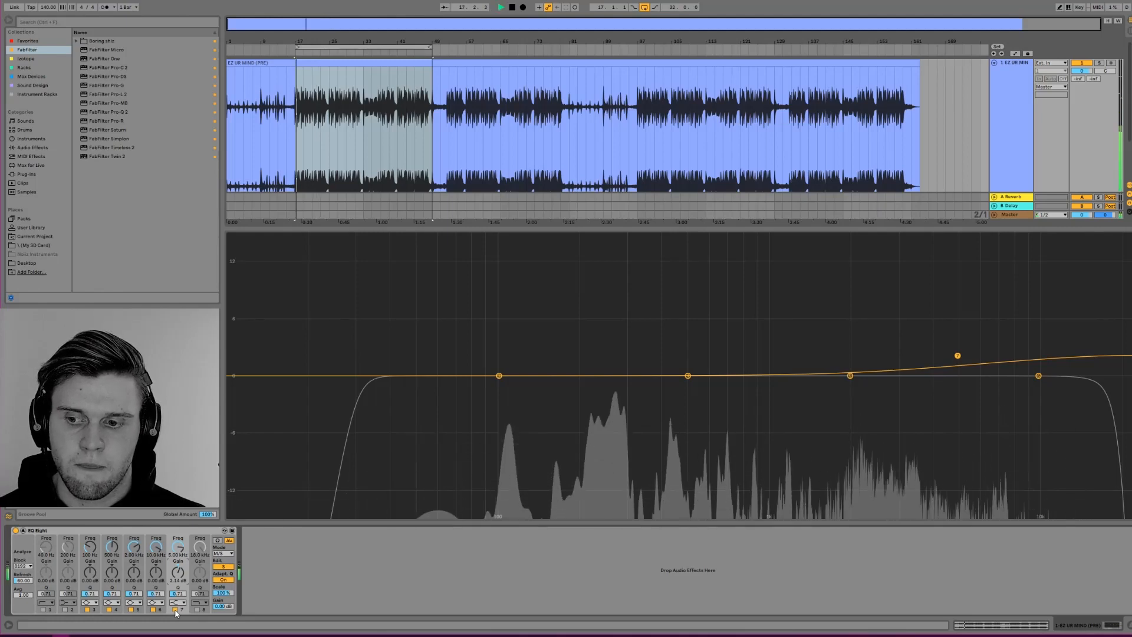
Compare the side channel with and without the band 7 high shelf boost during playback, leaving the band enabled
{"action": "left_click", "coordinate": [175, 612]}
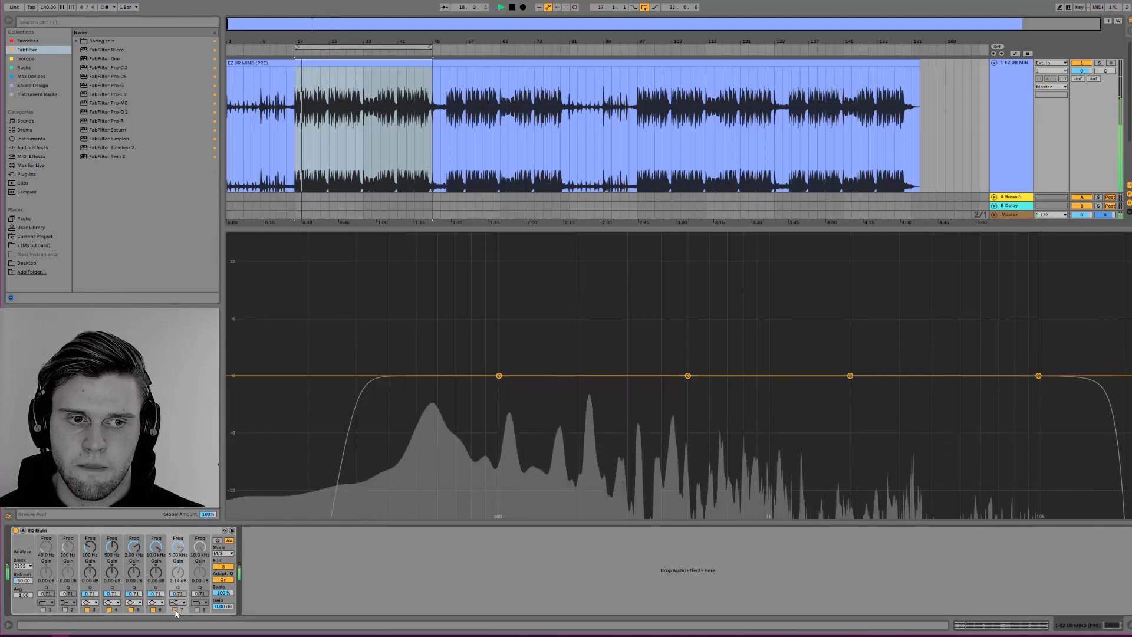
{"action": "left_click", "coordinate": [175, 612]}
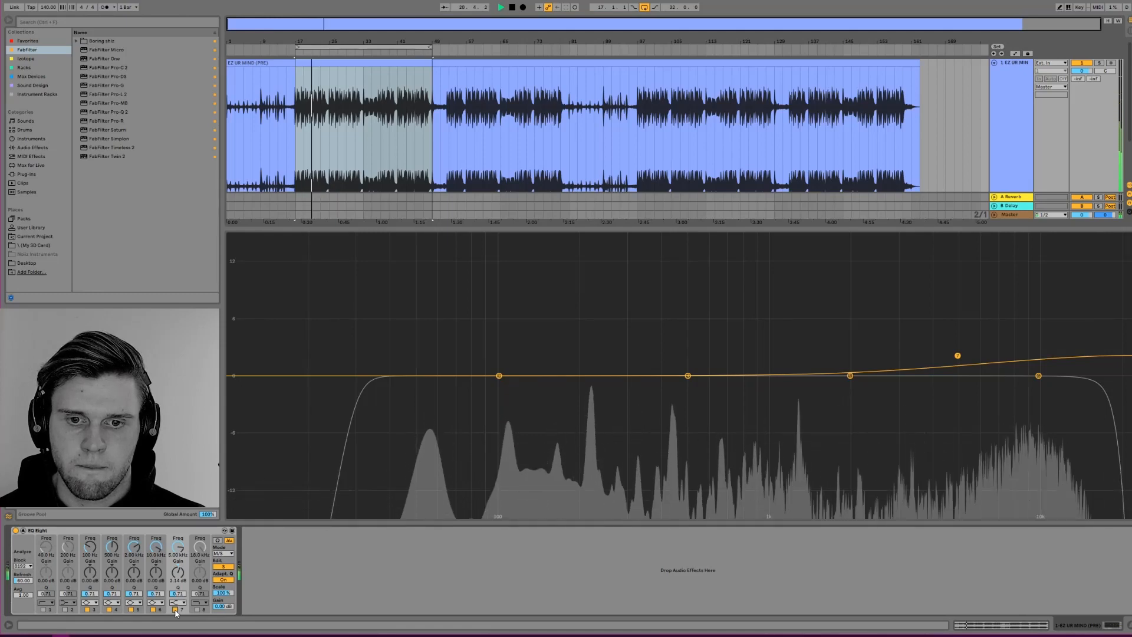
{"action": "left_click", "coordinate": [175, 611]}
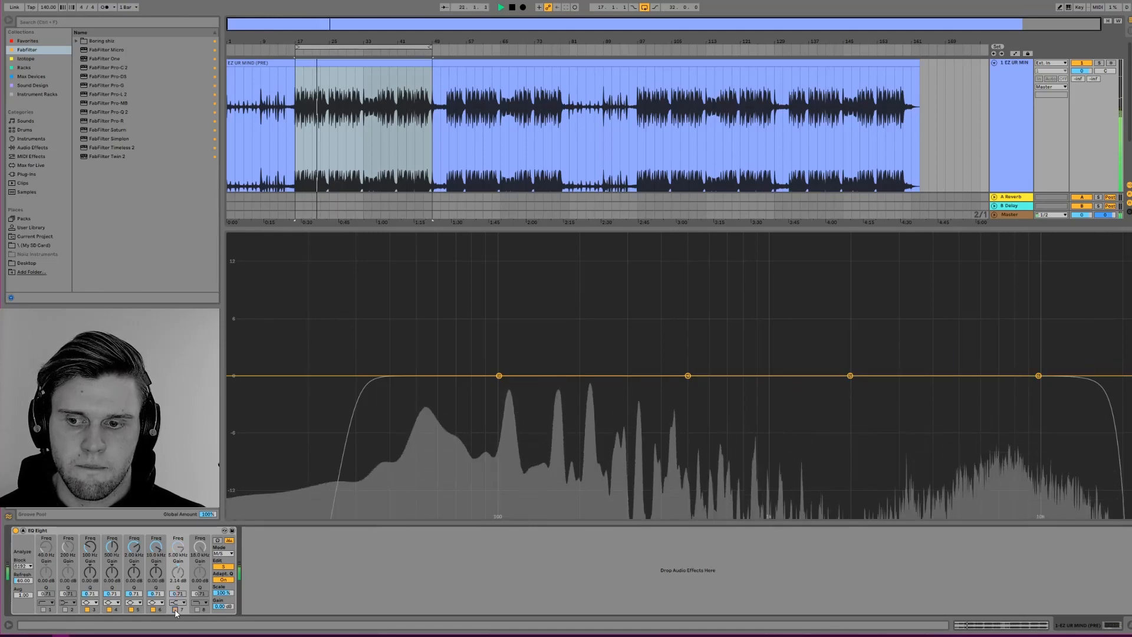
{"action": "left_click", "coordinate": [175, 610]}
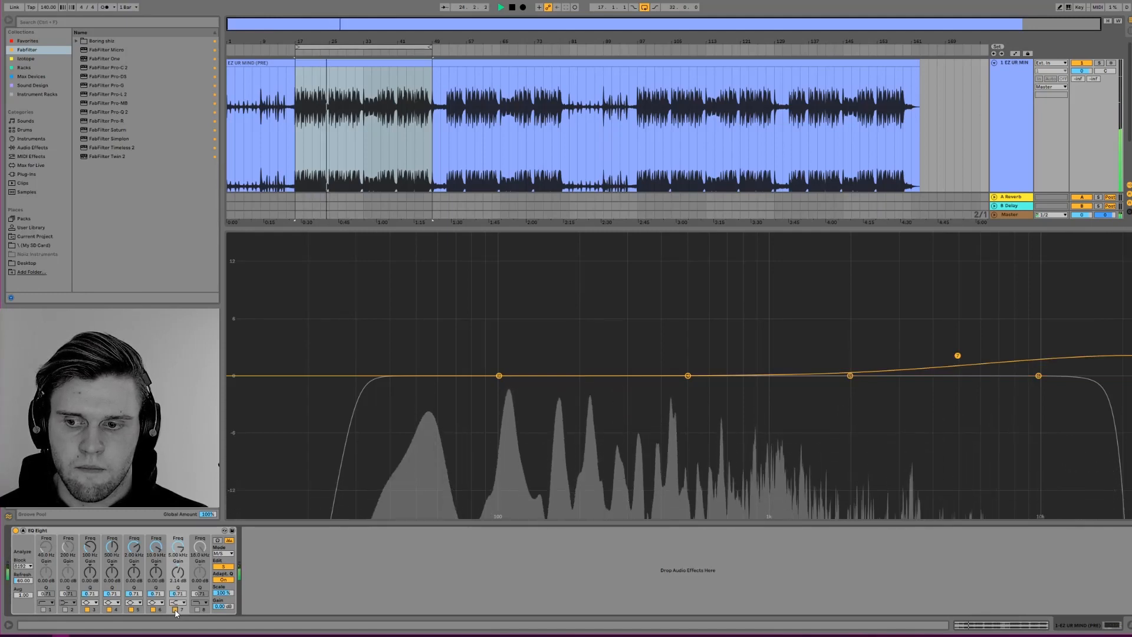
{"action": "key", "text": "space"}
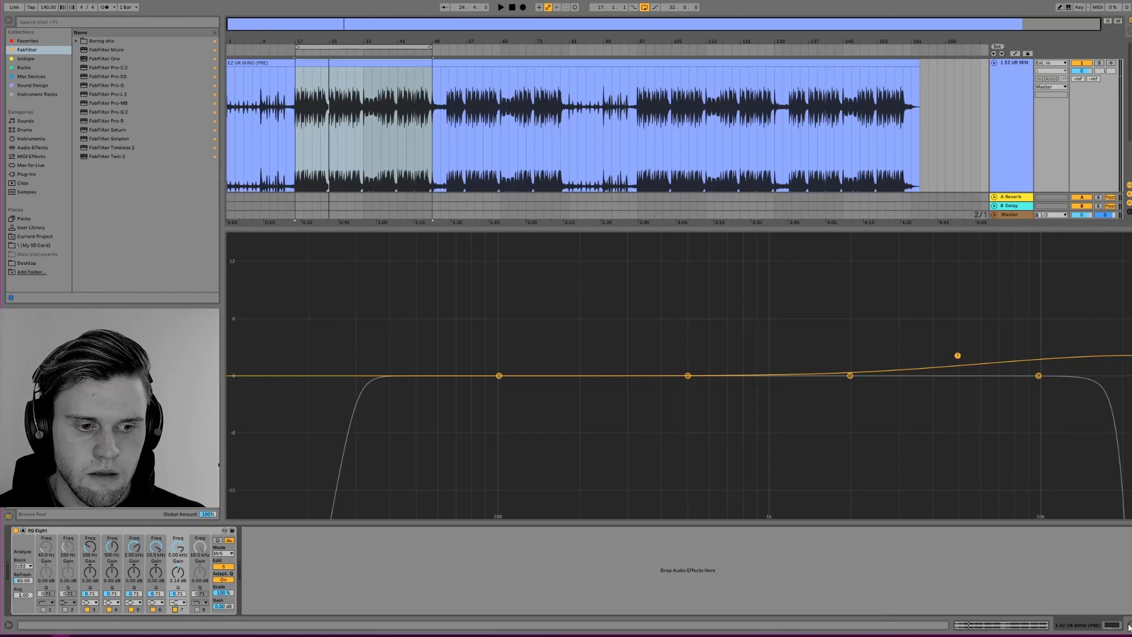
Collapse the enlarged EQ Eight display and add Multiband Dynamics with the A Standard Multiband Comp preset after it
{"action": "left_click", "coordinate": [23, 532]}
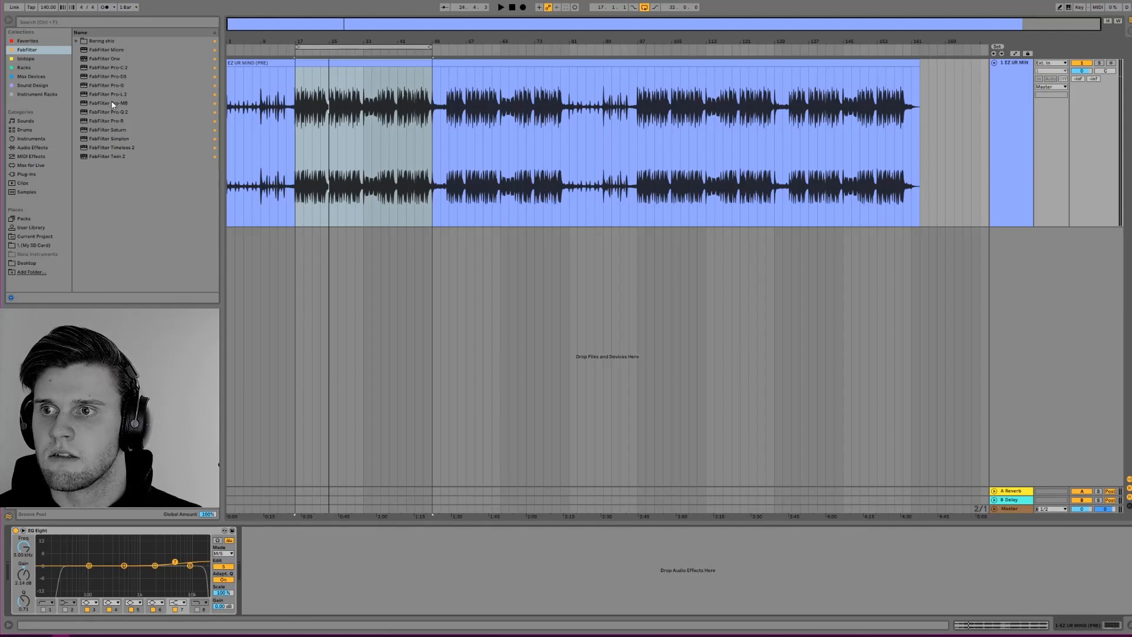
{"action": "left_click", "coordinate": [31, 147]}
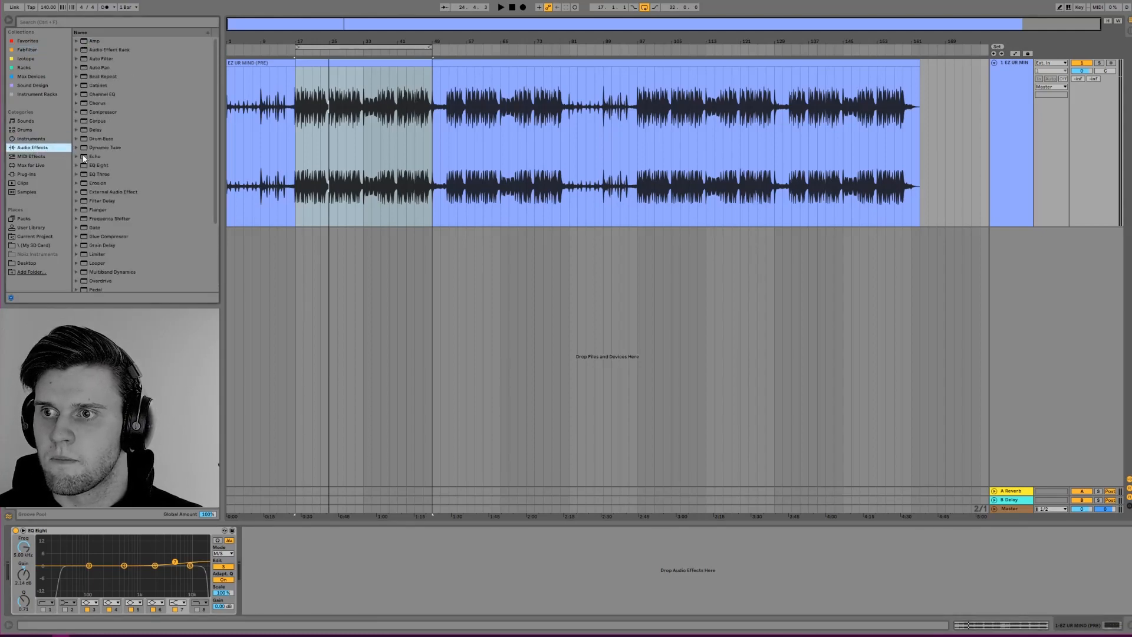
{"action": "scroll", "coordinate": [84, 240], "scroll_direction": "down", "scroll_amount": 3}
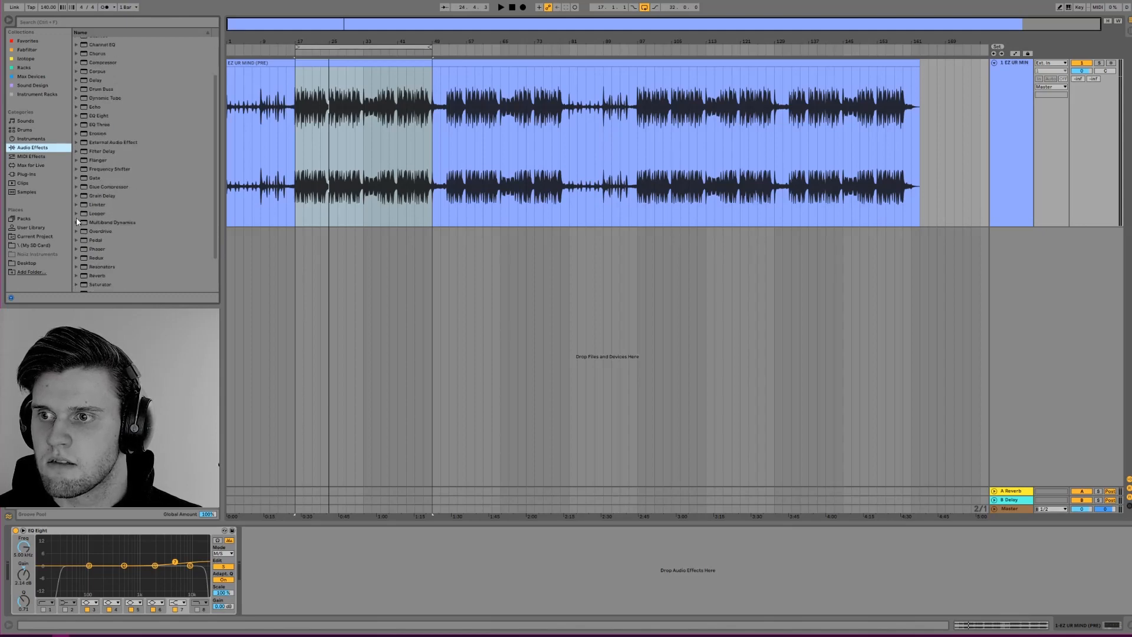
{"action": "left_click", "coordinate": [76, 222]}
{"action": "mouse_move", "coordinate": [82, 231]}
{"action": "left_mouse_down"}
{"action": "mouse_move", "coordinate": [313, 488]}
{"action": "mouse_move", "coordinate": [311, 564]}
{"action": "mouse_move", "coordinate": [362, 581]}
{"action": "mouse_move", "coordinate": [341, 561]}
{"action": "left_mouse_up"}
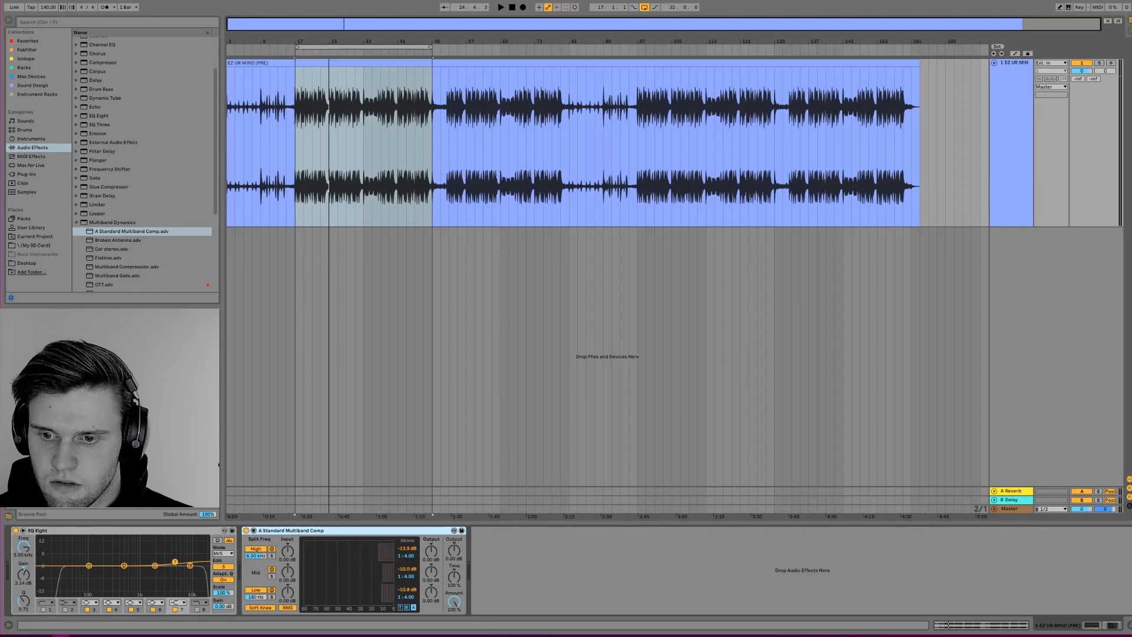
Raise the multiband compressor's low split frequency slightly while auditioning the loop
{"action": "key", "text": "space"}
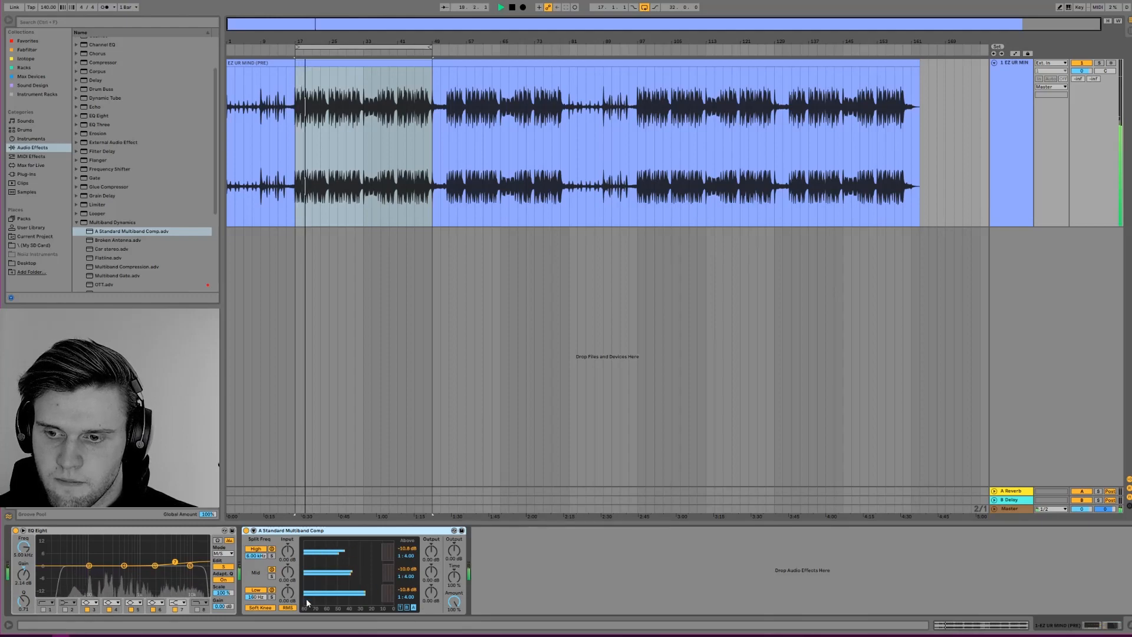
{"action": "key", "text": "space"}
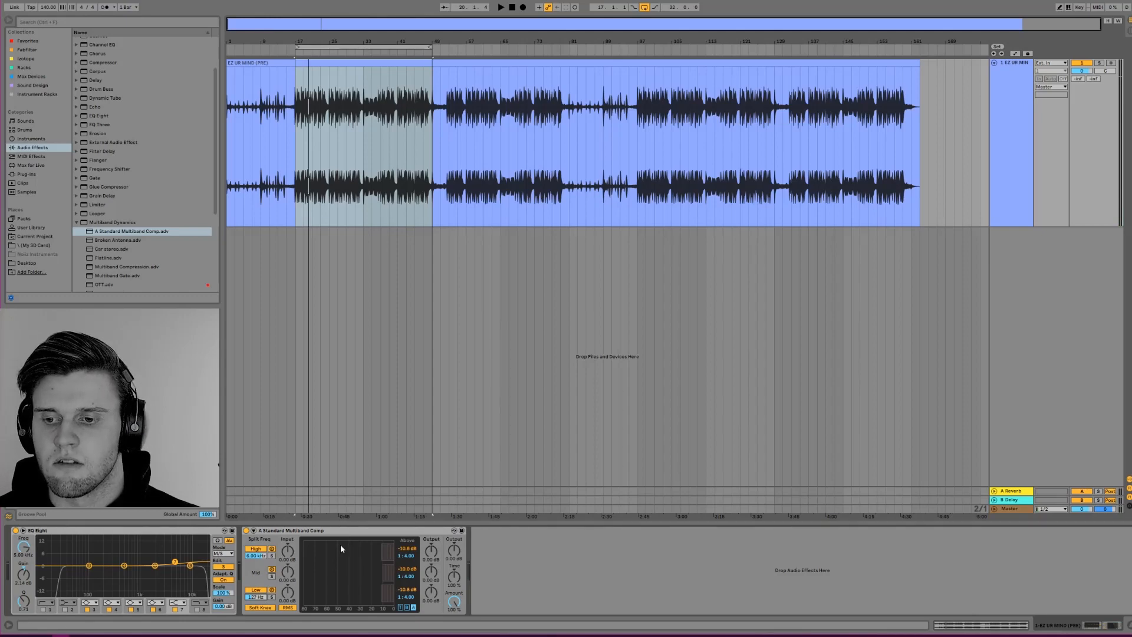
Enable EQ Eight's band 1 low cut at about 200 Hz on the side channel and check it against the mid curve during playback
{"action": "key", "text": "space"}
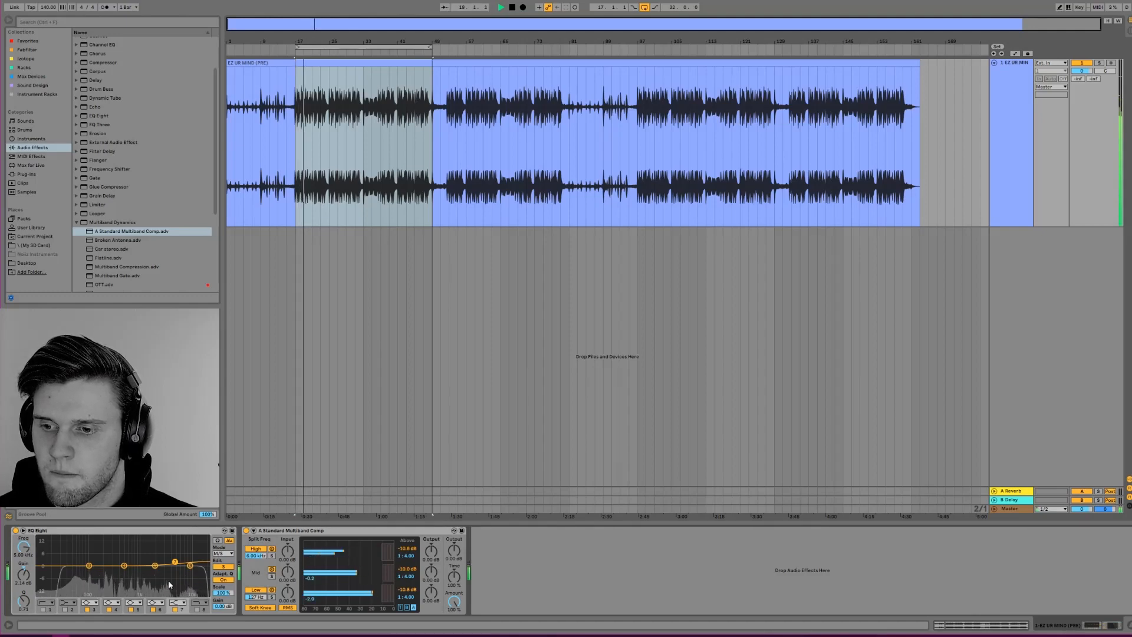
{"action": "left_click", "coordinate": [222, 567]}
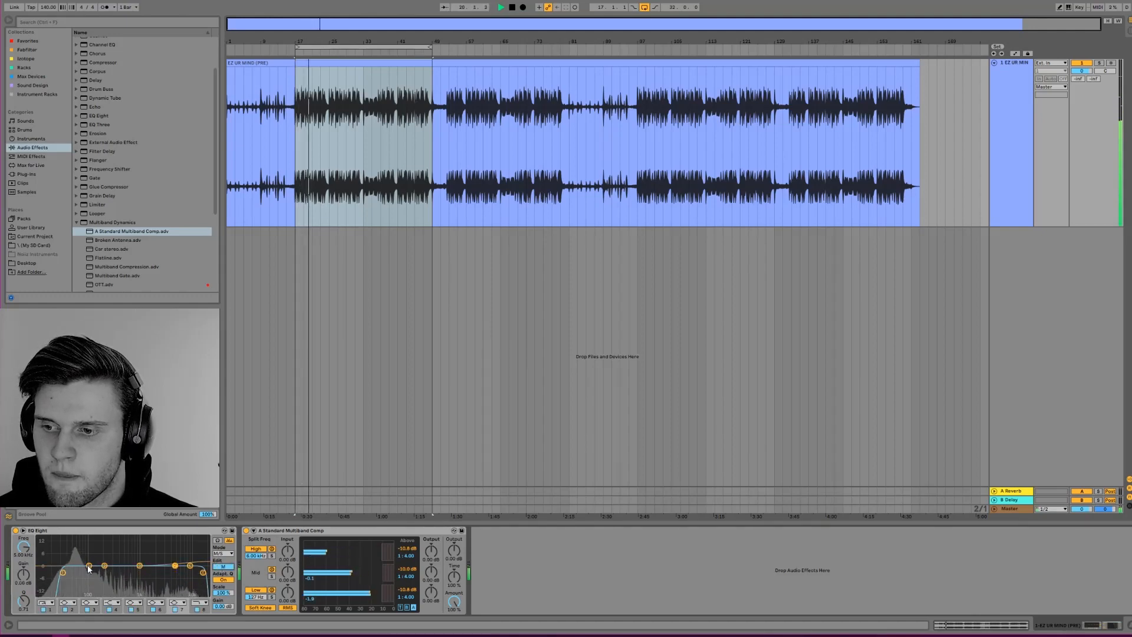
{"action": "key", "text": "space"}
{"action": "left_click", "coordinate": [223, 567]}
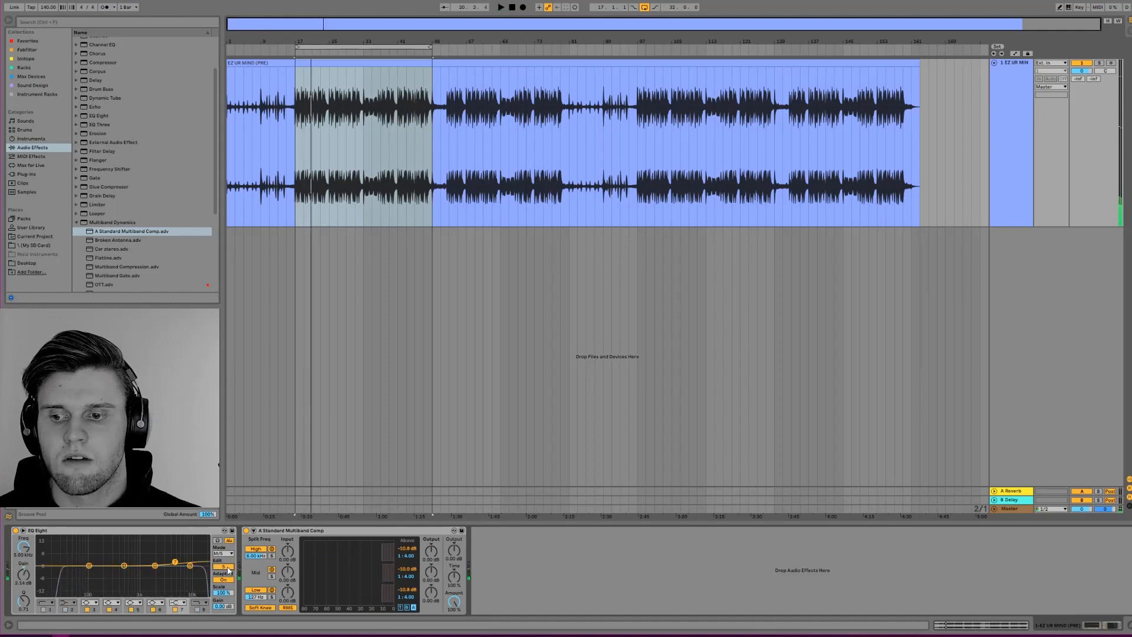
{"action": "left_click", "coordinate": [43, 609]}
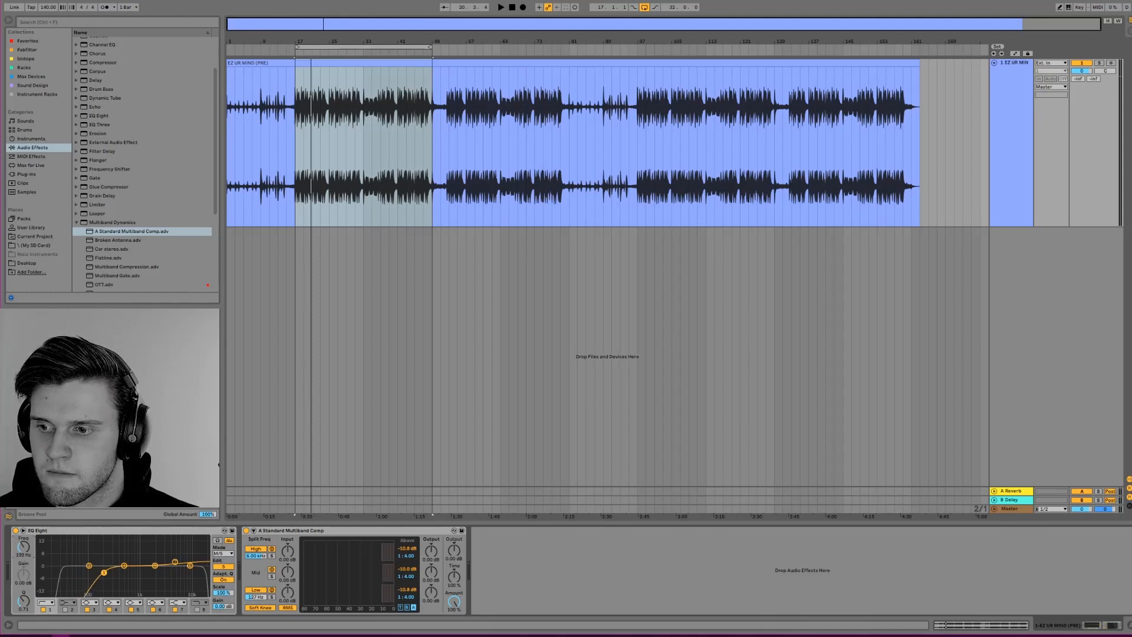
{"action": "key", "text": "space"}
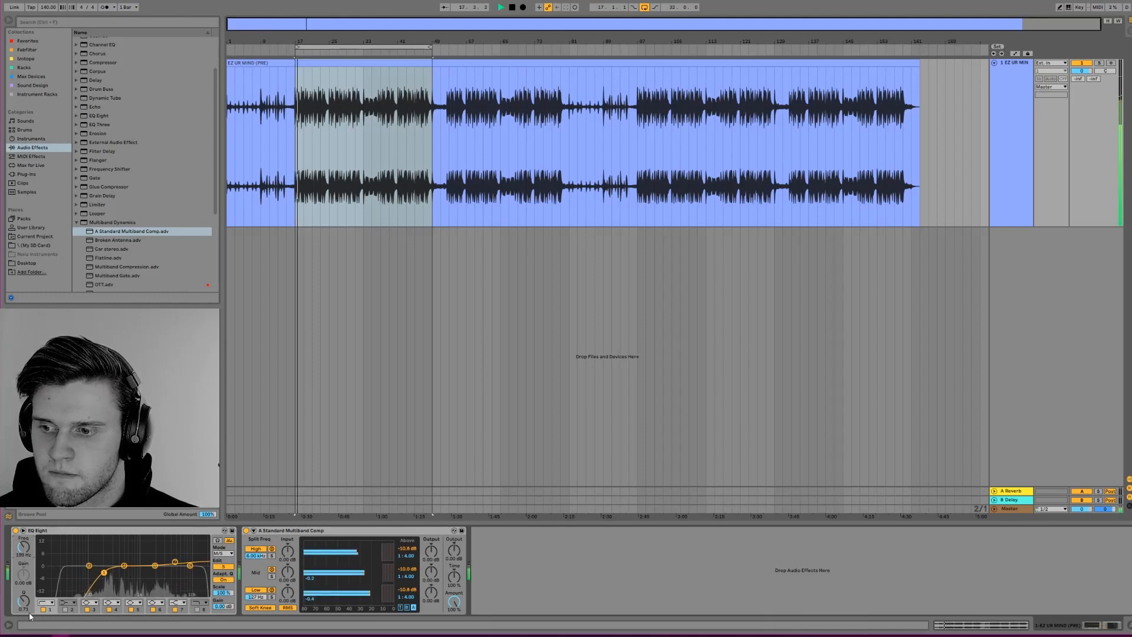
{"action": "left_click", "coordinate": [217, 568]}
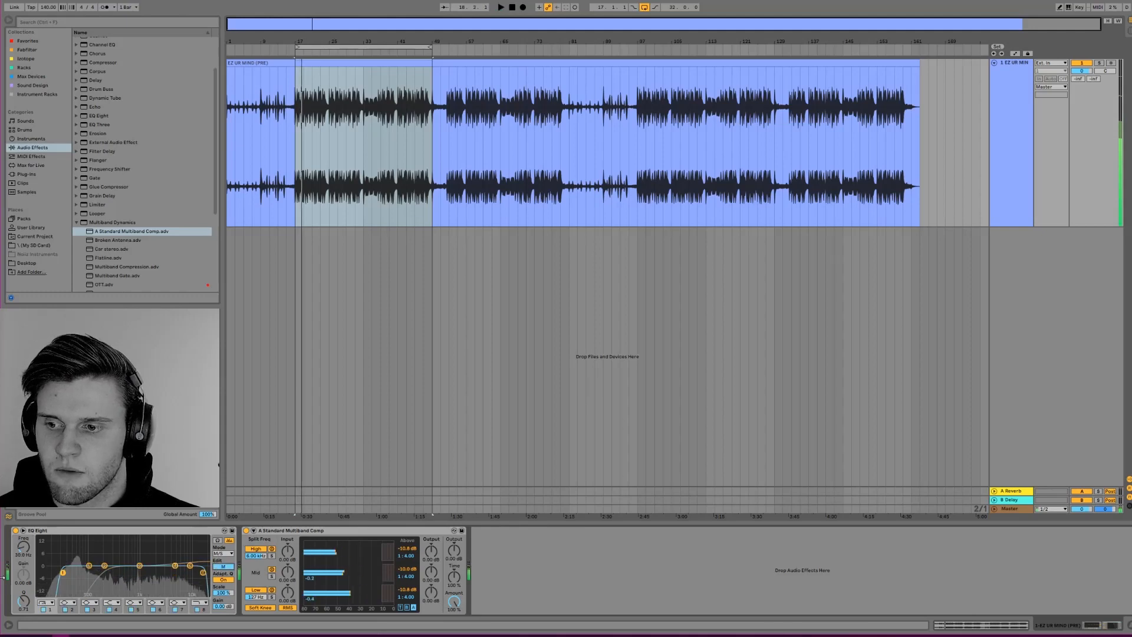
{"action": "key", "text": "space"}
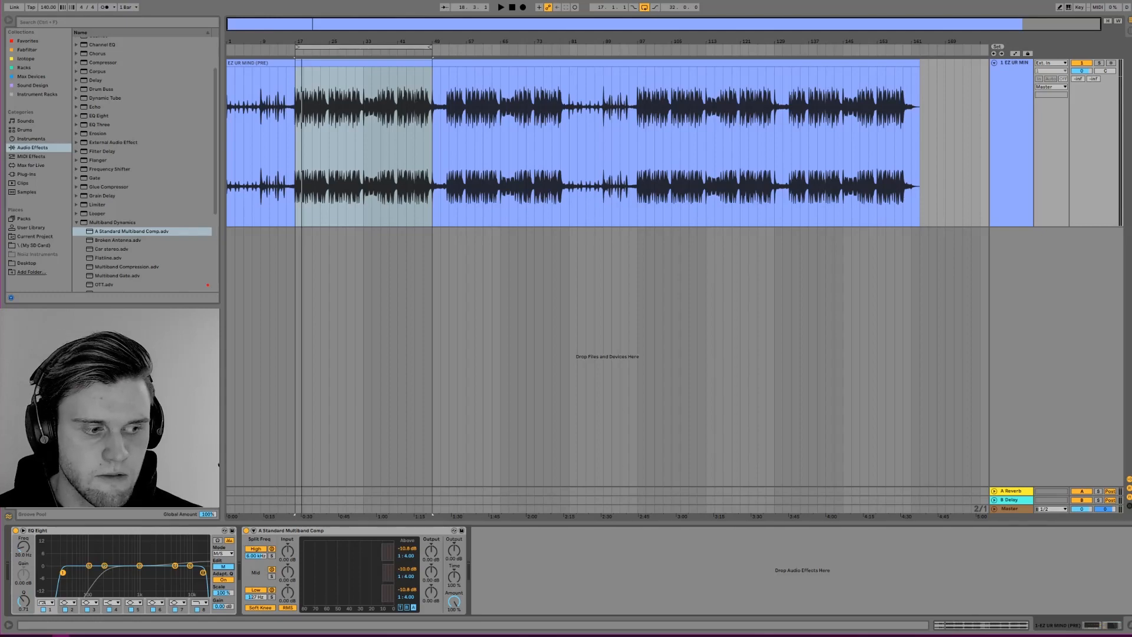
Add below-threshold upward compression to the multiband compressor's high and mid bands, auditioning the loop between adjustments
{"action": "key", "text": "space"}
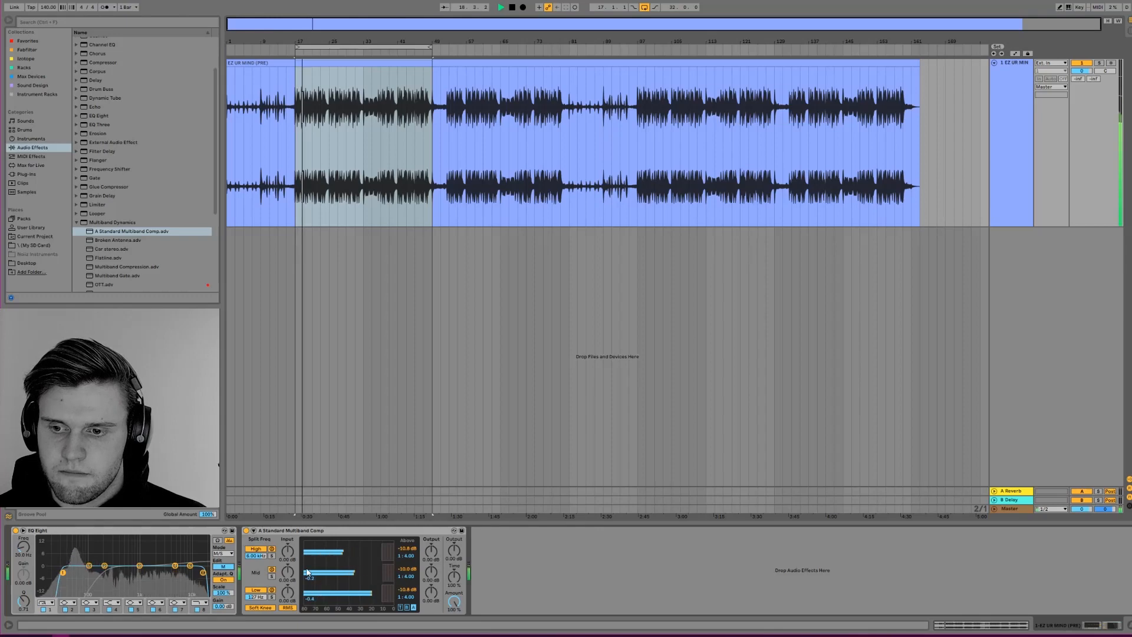
{"action": "key", "text": "space"}
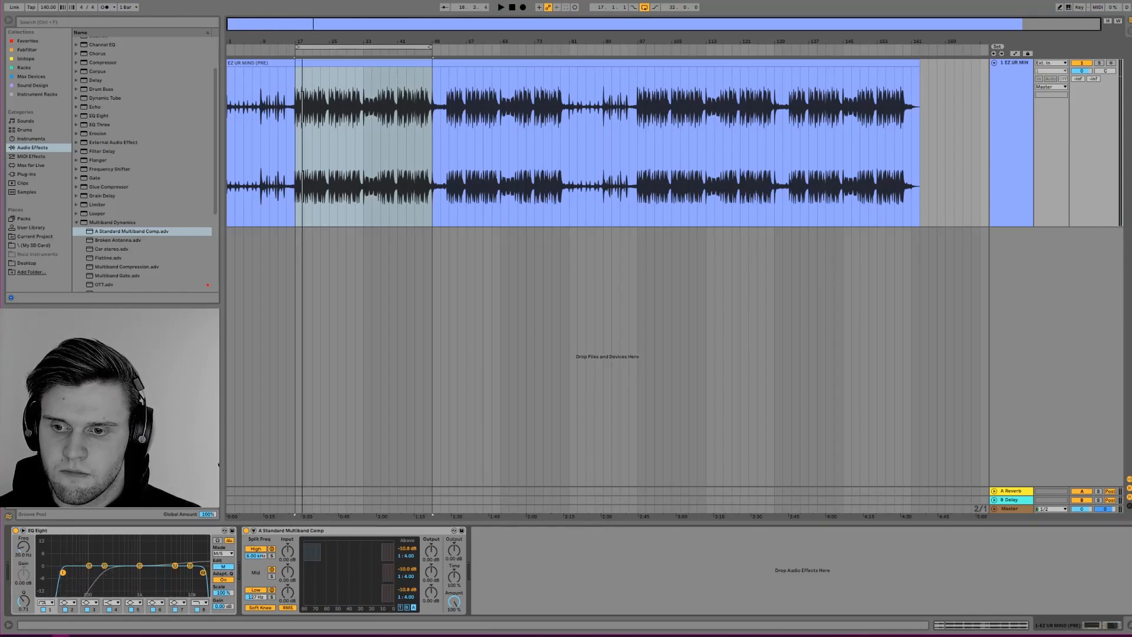
{"action": "key", "text": "space"}
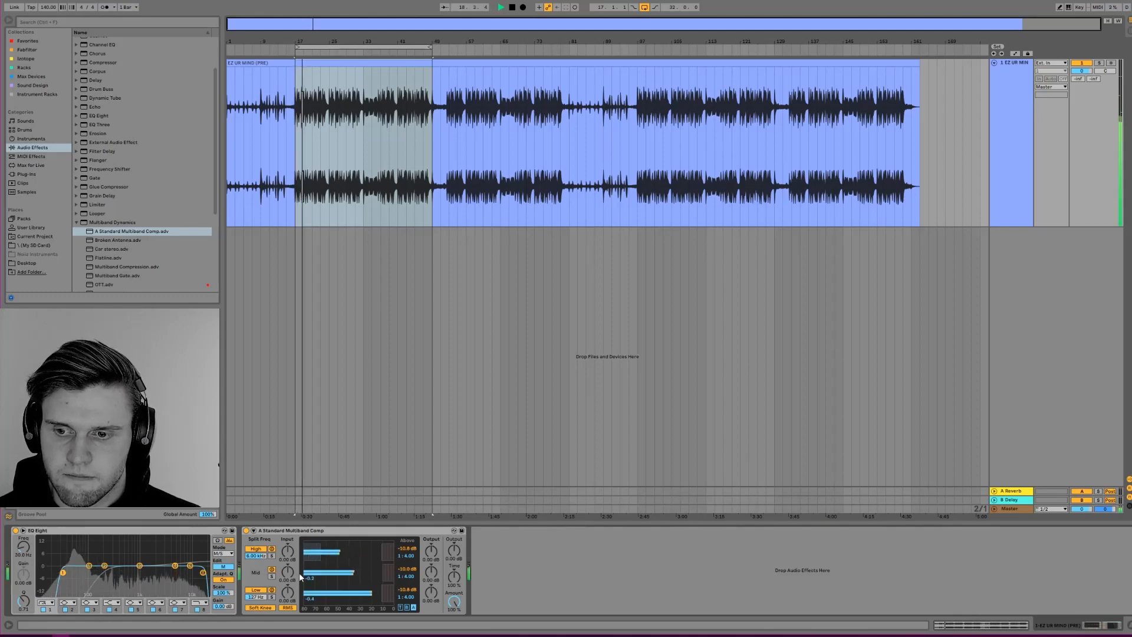
{"action": "key", "text": "space"}
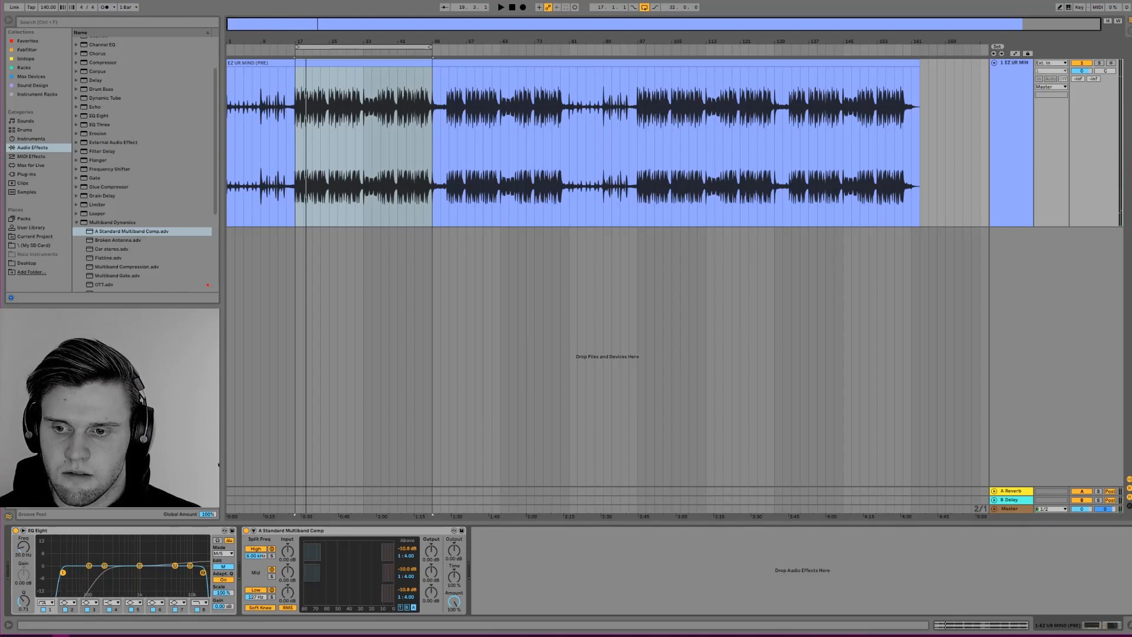
{"action": "key", "text": "space"}
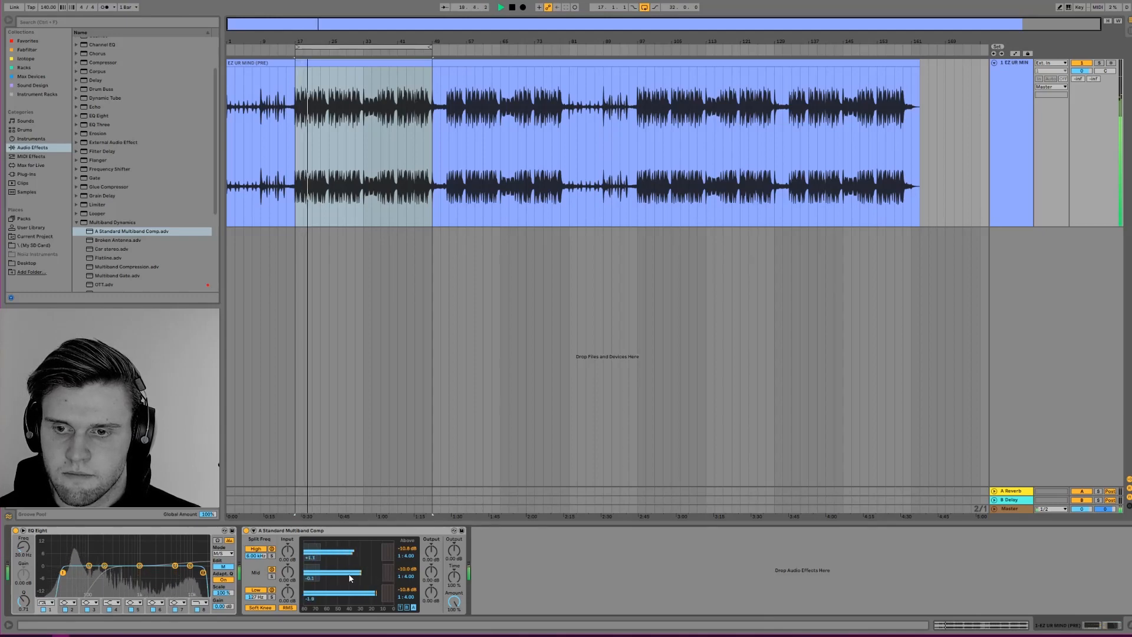
{"action": "key", "text": "space"}
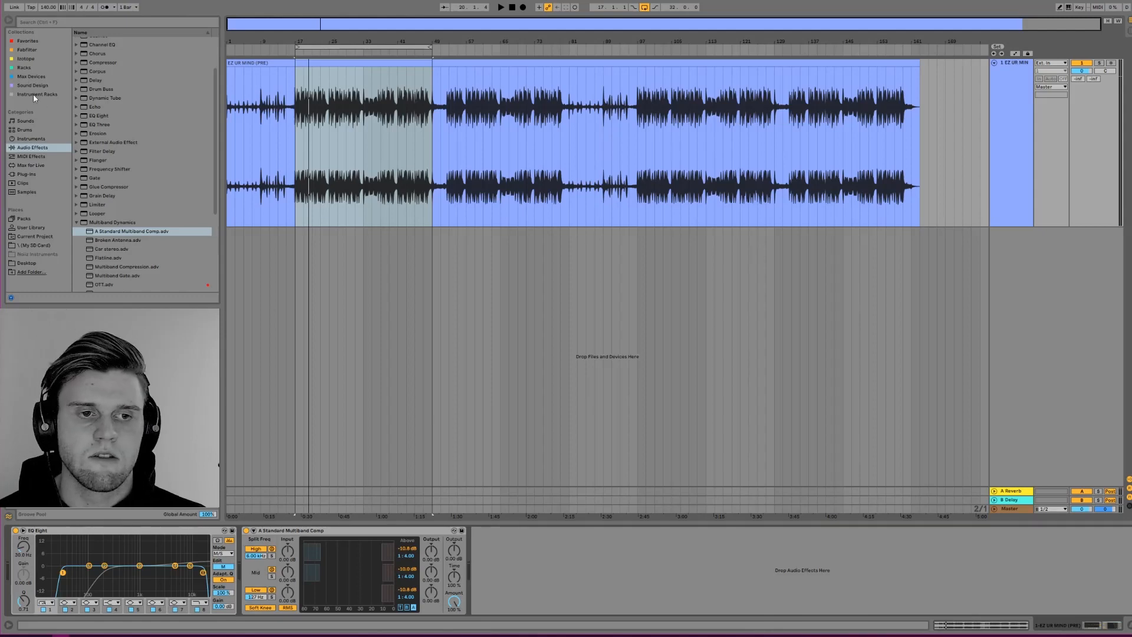
Add the iZotope Insight 2 meter after the multiband compressor and move its window clear of the track and devices
{"action": "left_click", "coordinate": [614, 560]}
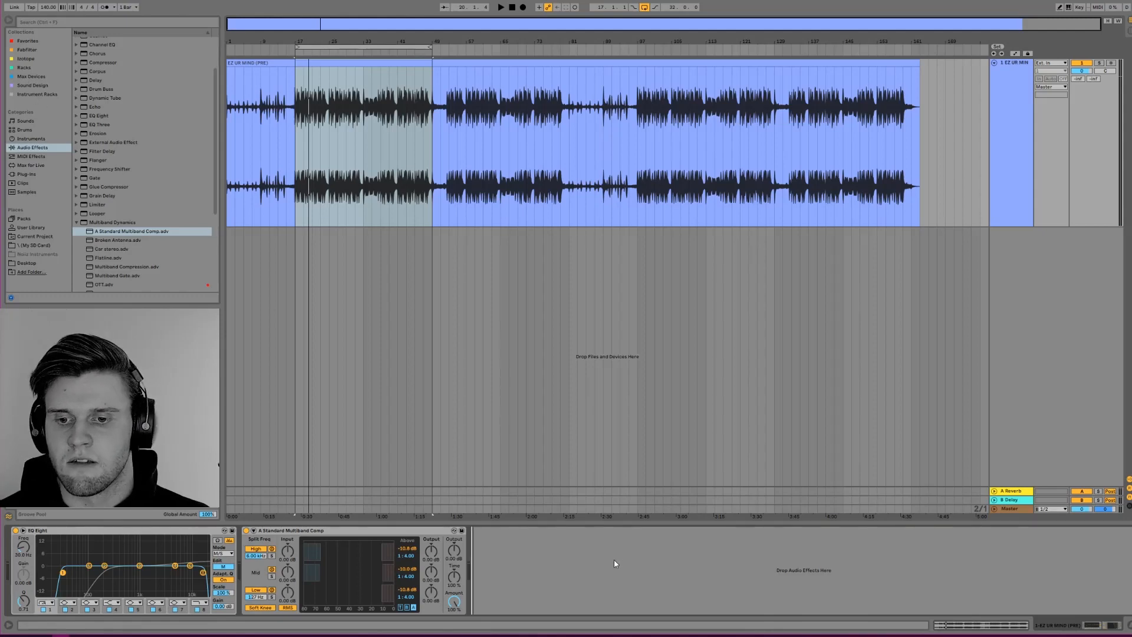
{"action": "left_click", "coordinate": [36, 58]}
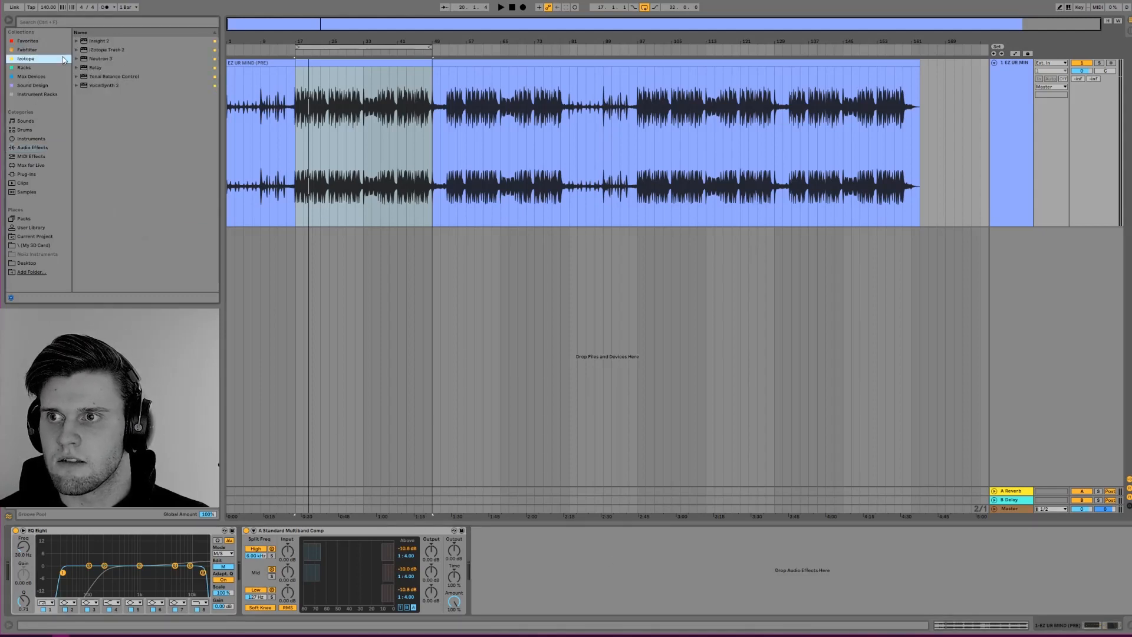
{"action": "left_click_drag", "start_coordinate": [93, 44], "coordinate": [111, 48]}
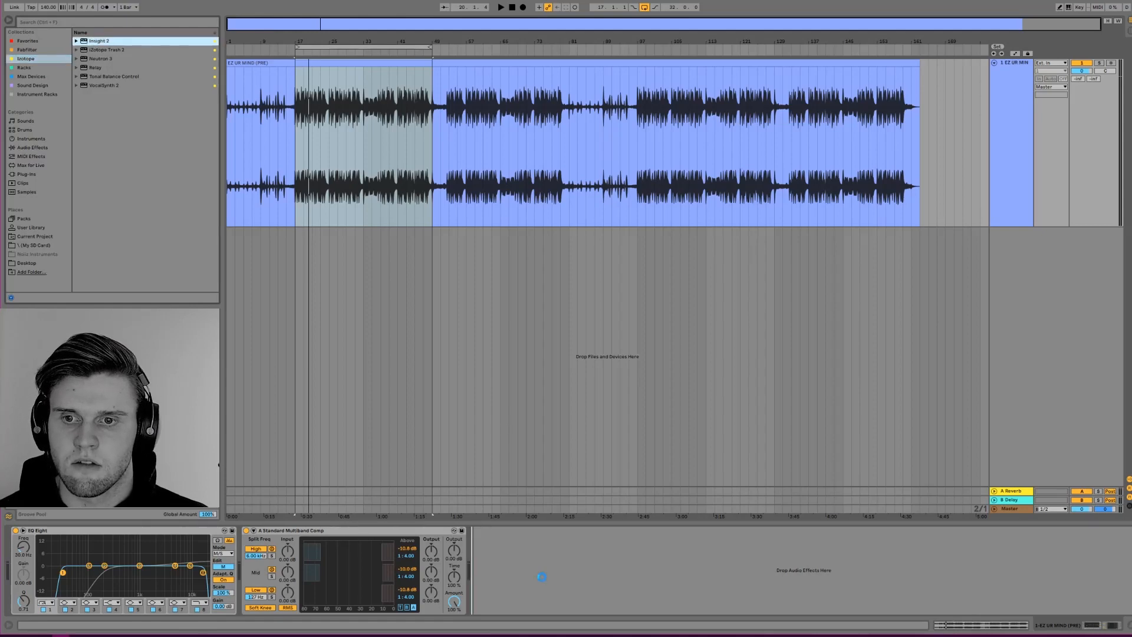
{"action": "left_click_drag", "start_coordinate": [543, 577], "coordinate": [543, 577]}
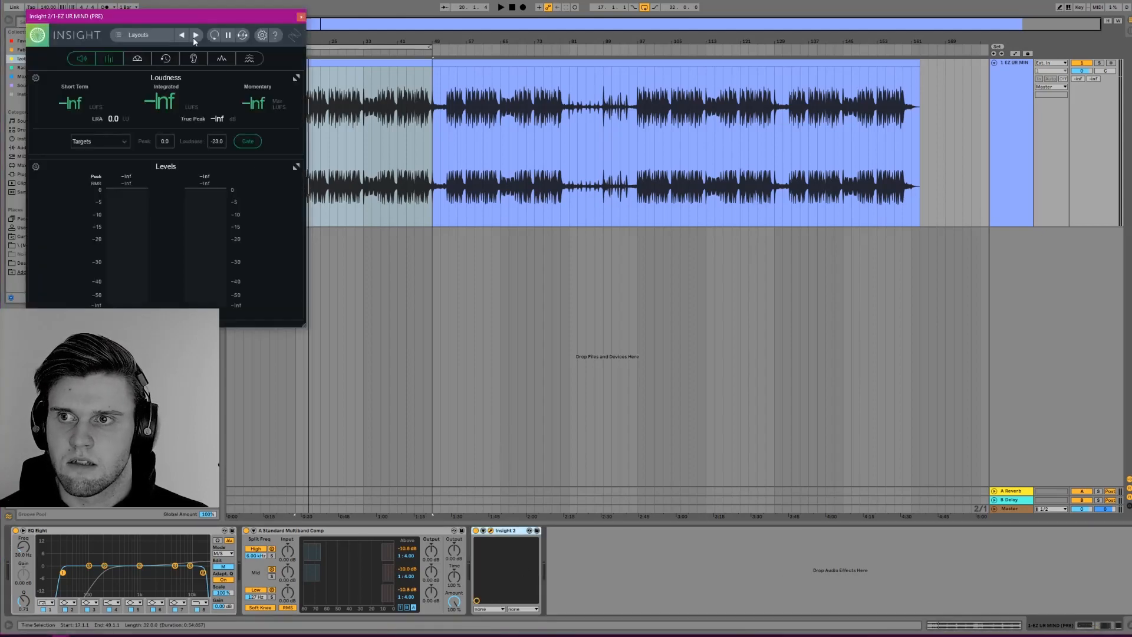
{"action": "left_click_drag", "start_coordinate": [186, 13], "coordinate": [1007, 234]}
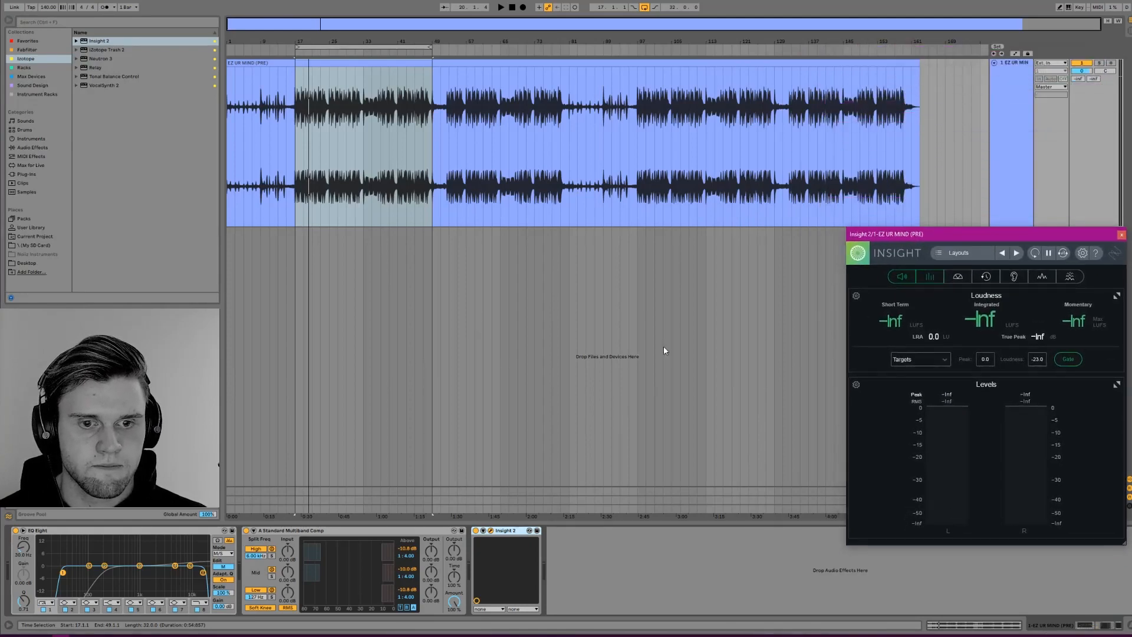
Lower the multiband compressor's low-band above threshold to about -16 dB and soften all three bands' above ratios while the loop plays
{"action": "key", "text": "space"}
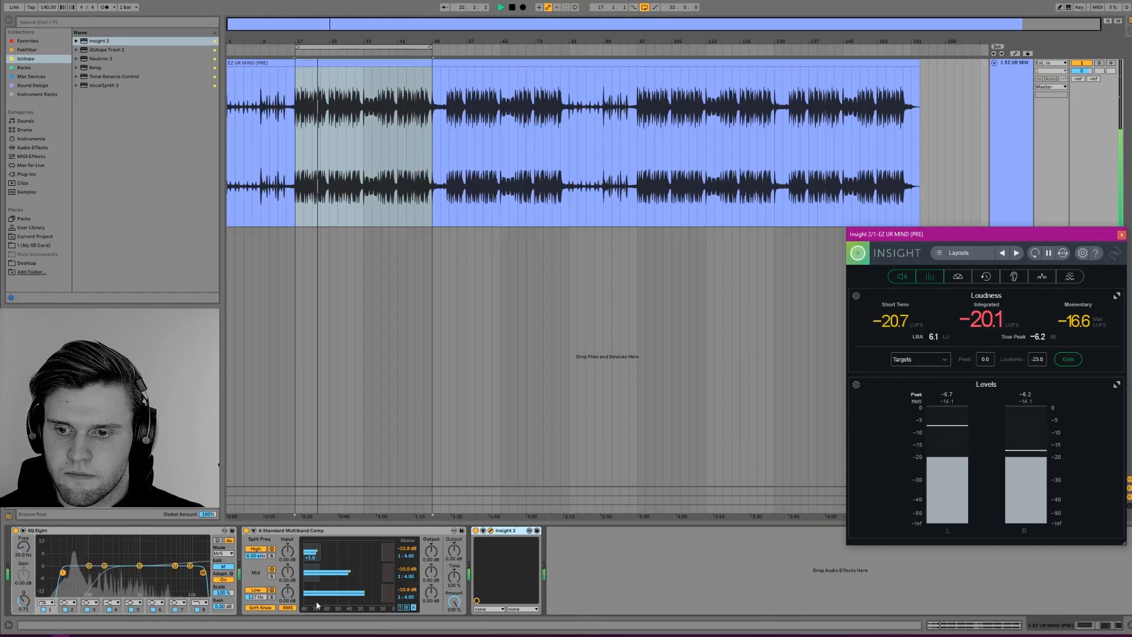
{"action": "left_click_drag", "start_coordinate": [383, 593], "coordinate": [381, 611]}
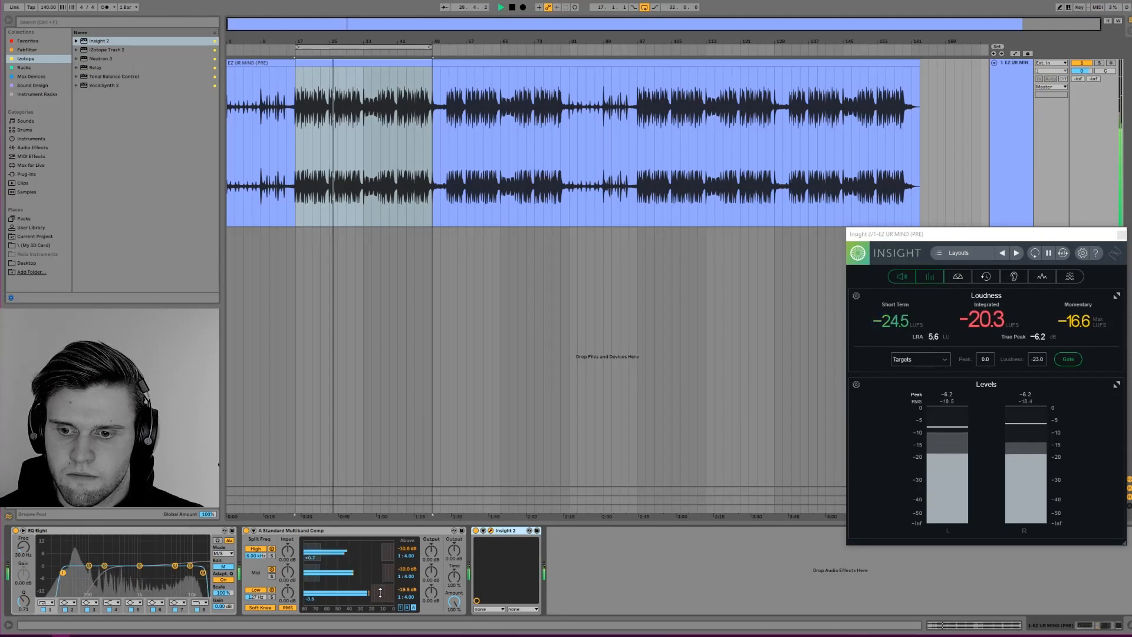
{"action": "left_click_drag", "start_coordinate": [375, 594], "coordinate": [410, 559]}
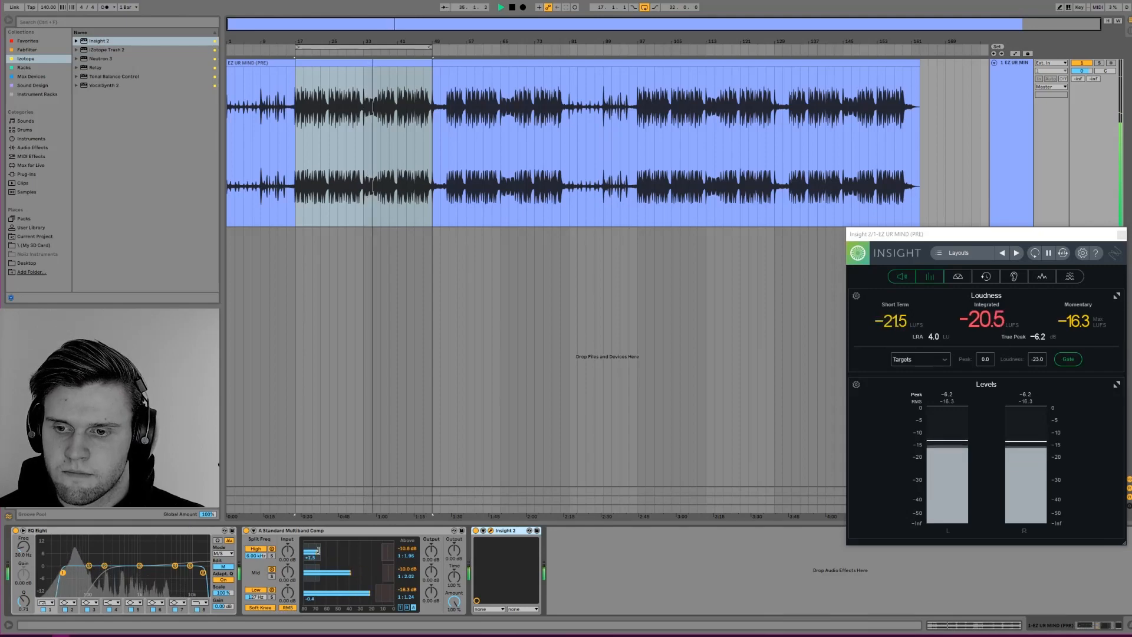
Stop playback and add a Glue Compressor between the multiband compressor and the Insight 2 meter
{"action": "key", "text": "space"}
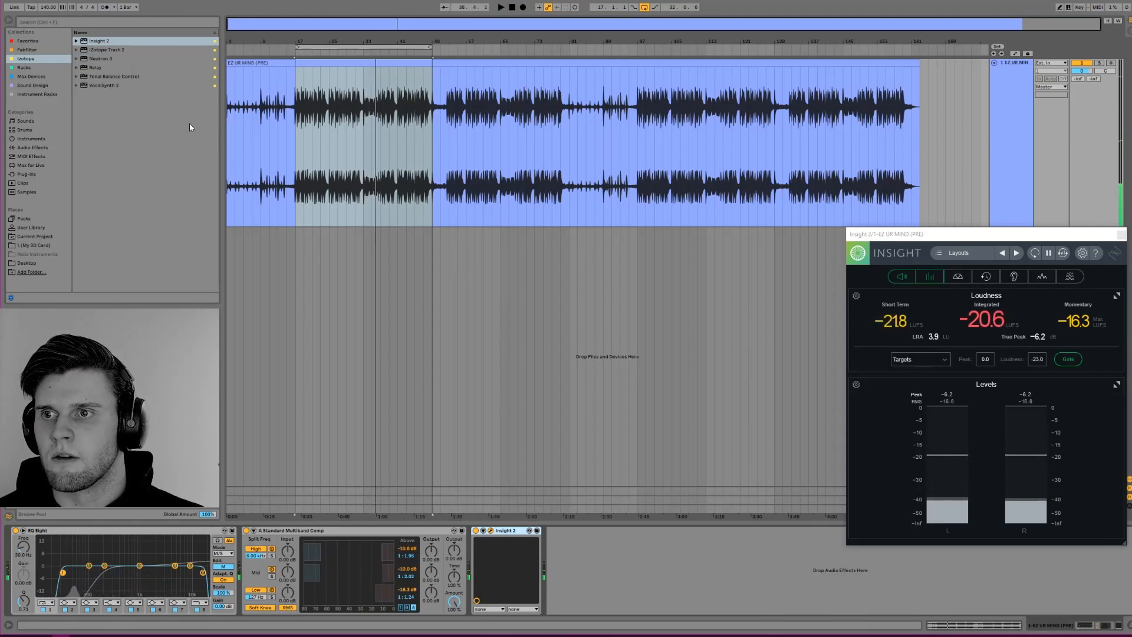
{"action": "left_click", "coordinate": [26, 148]}
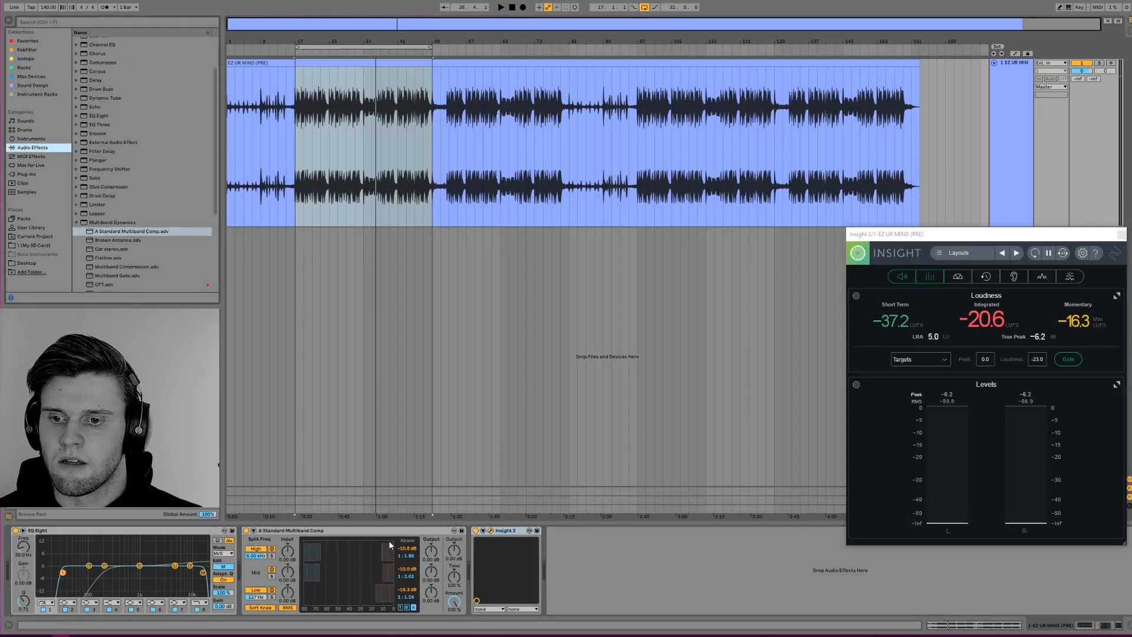
{"action": "left_click", "coordinate": [77, 223]}
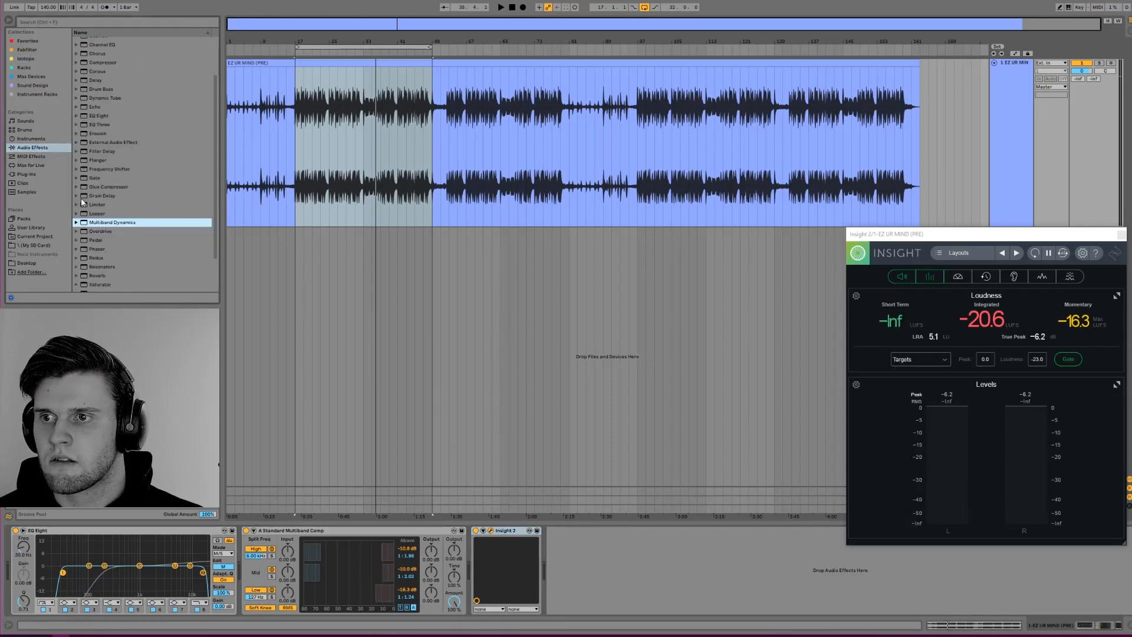
{"action": "left_click", "coordinate": [86, 187]}
{"action": "left_click_drag", "start_coordinate": [433, 516], "coordinate": [479, 554]}
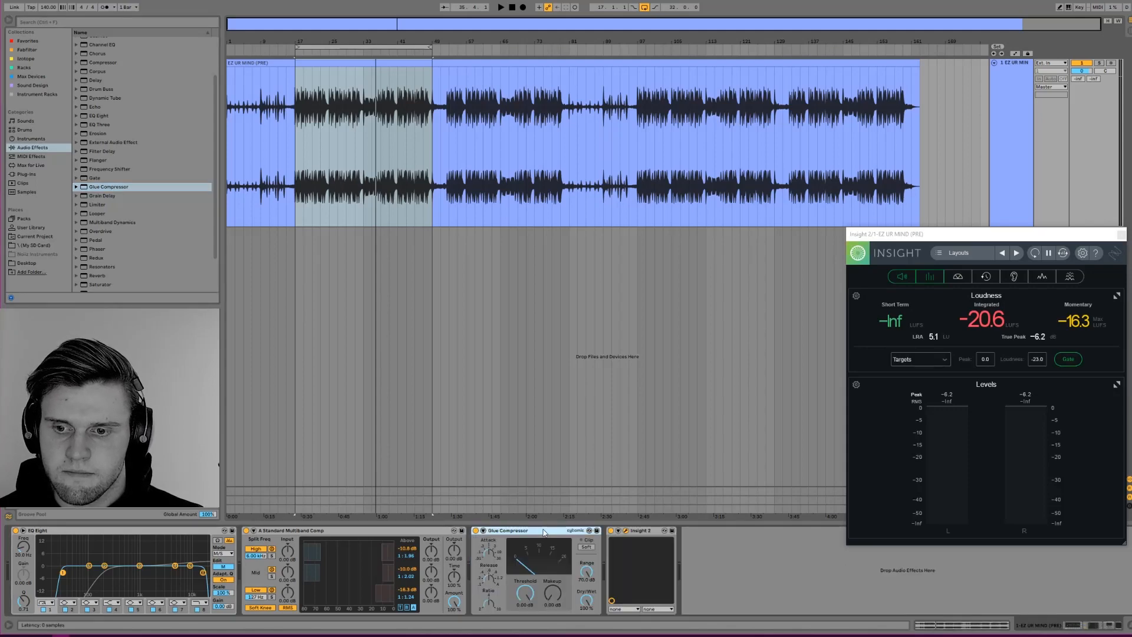
Lower the Glue Compressor's threshold to about -14 dB while auditioning the looped section from bar 17
{"action": "key", "text": "space"}
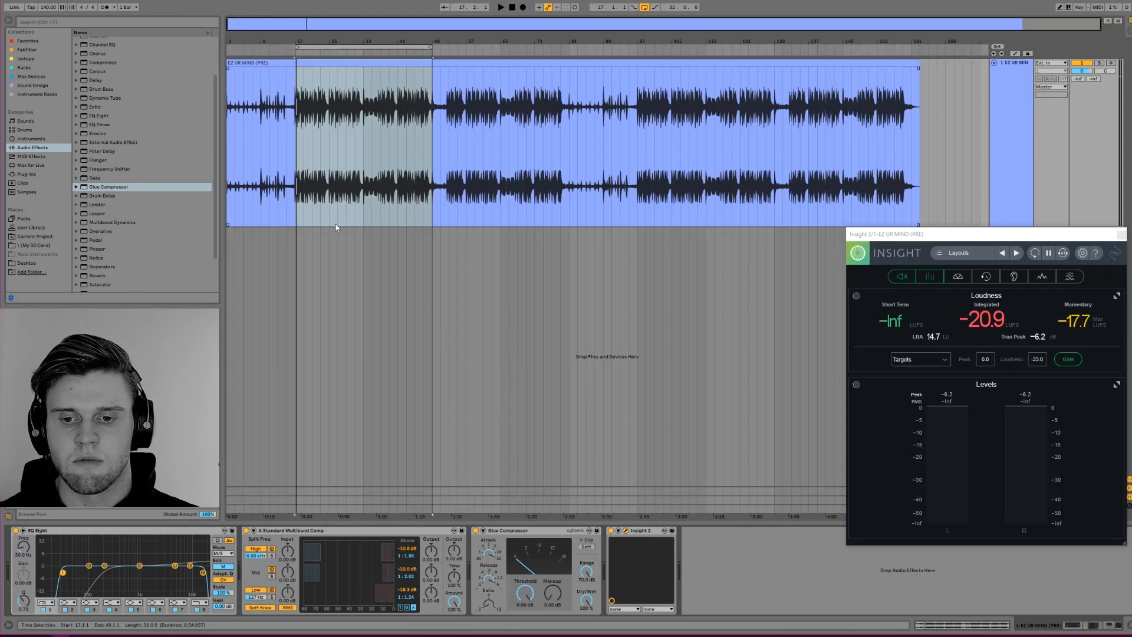
{"action": "key", "text": "space"}
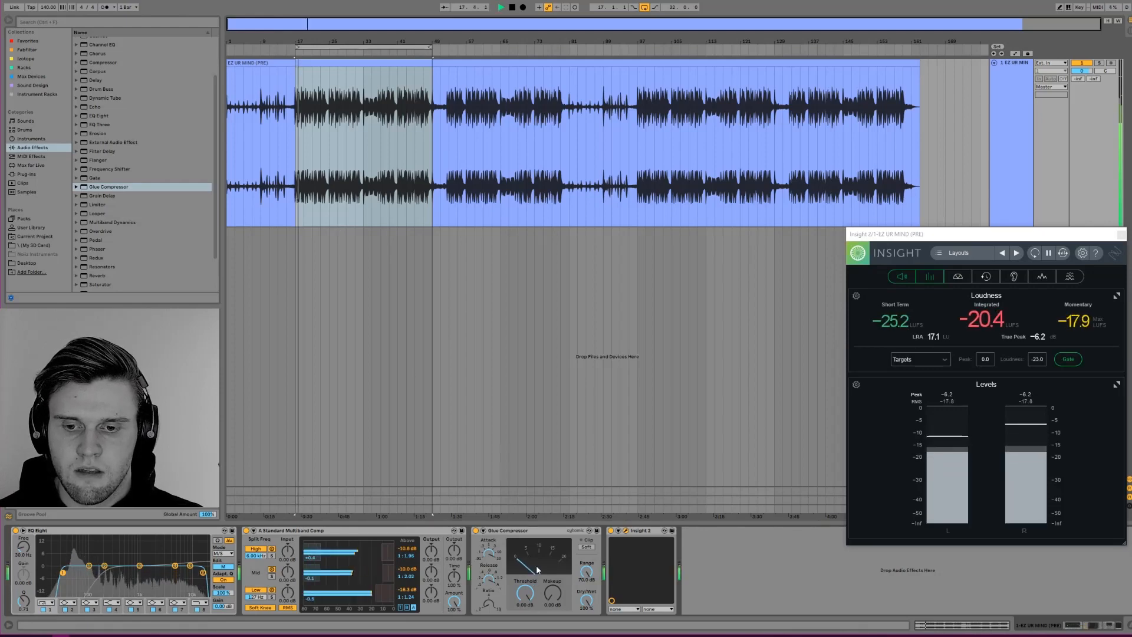
{"action": "key", "text": "space"}
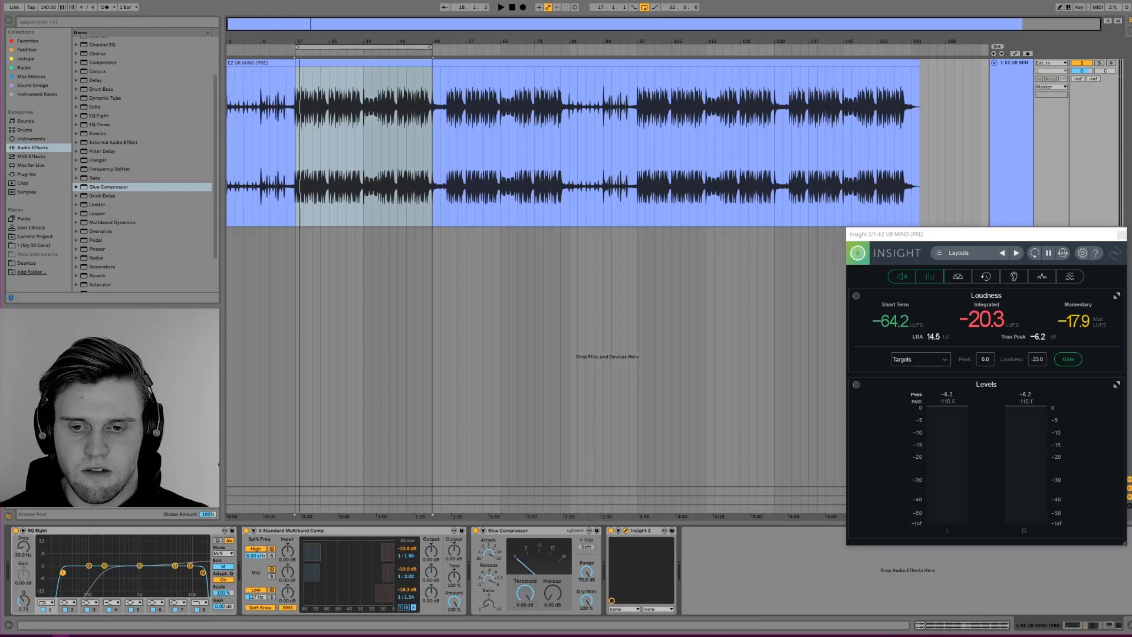
{"action": "left_click_drag", "start_coordinate": [525, 593], "coordinate": [525, 595]}
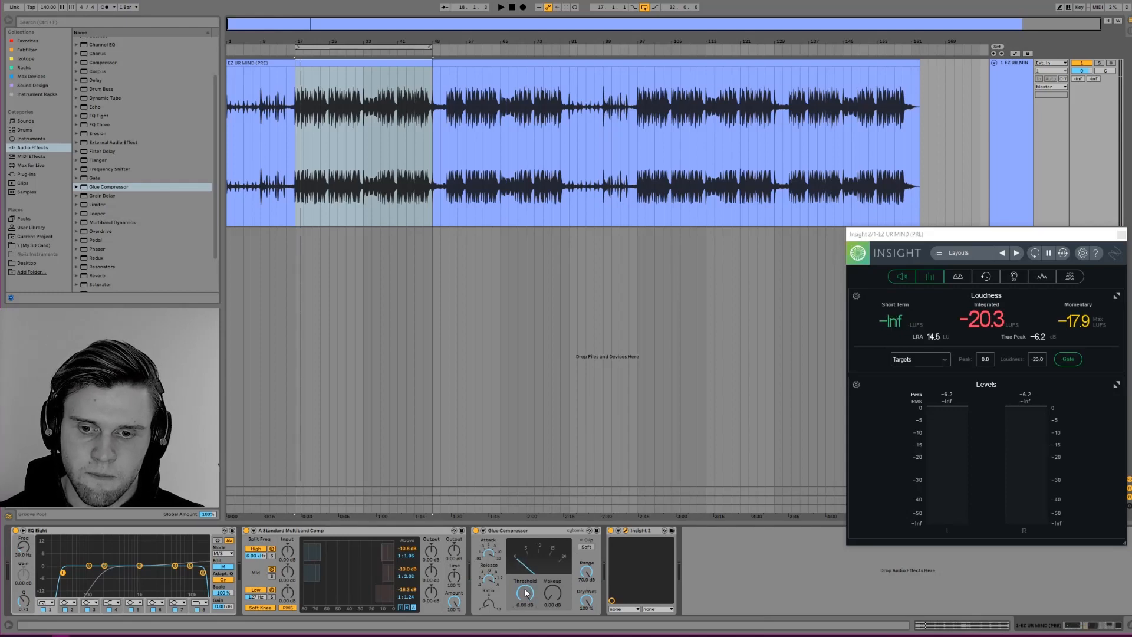
{"action": "key", "text": "space"}
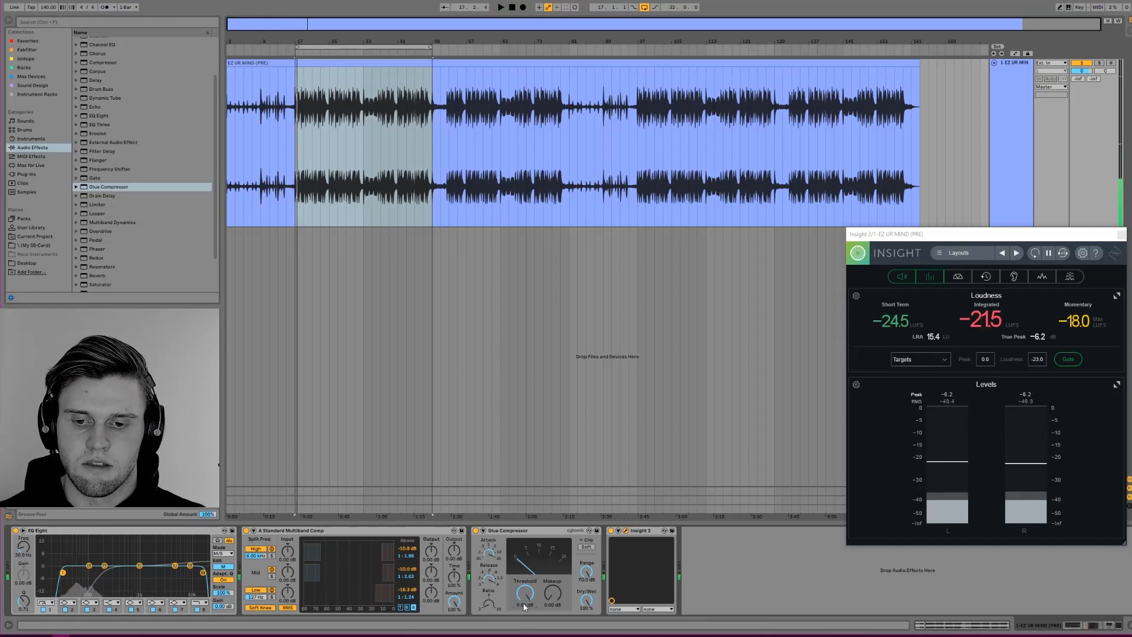
{"action": "key", "text": "space"}
{"action": "left_click_drag", "start_coordinate": [525, 594], "coordinate": [525, 621]}
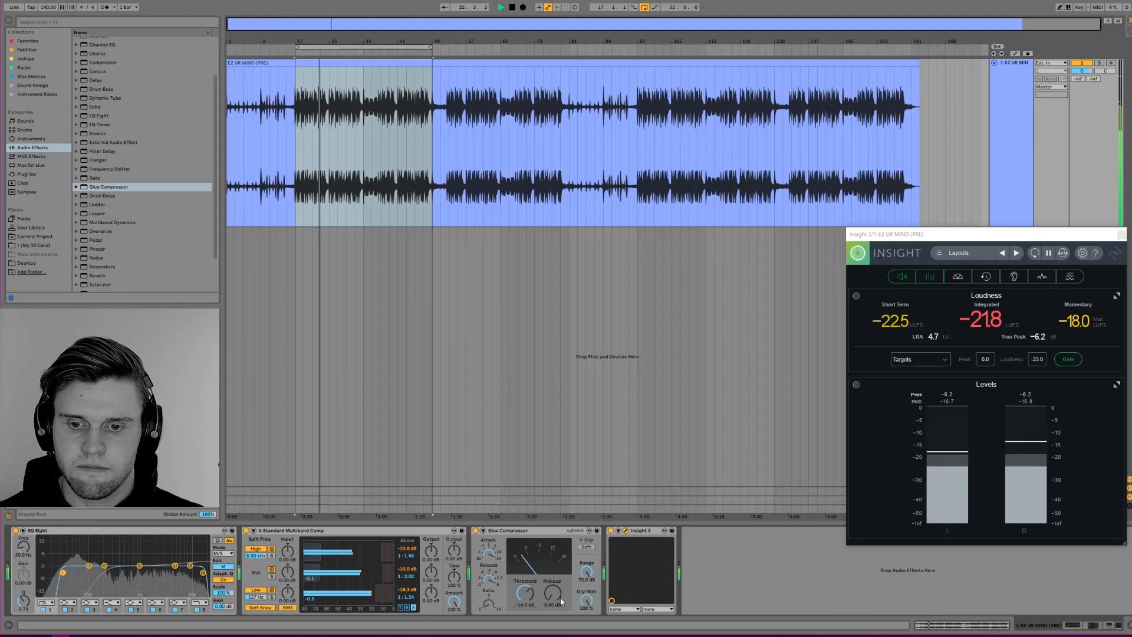
Stop playback and add a Limiter between the Glue Compressor and the Insight 2 meter
{"action": "key", "text": "space"}
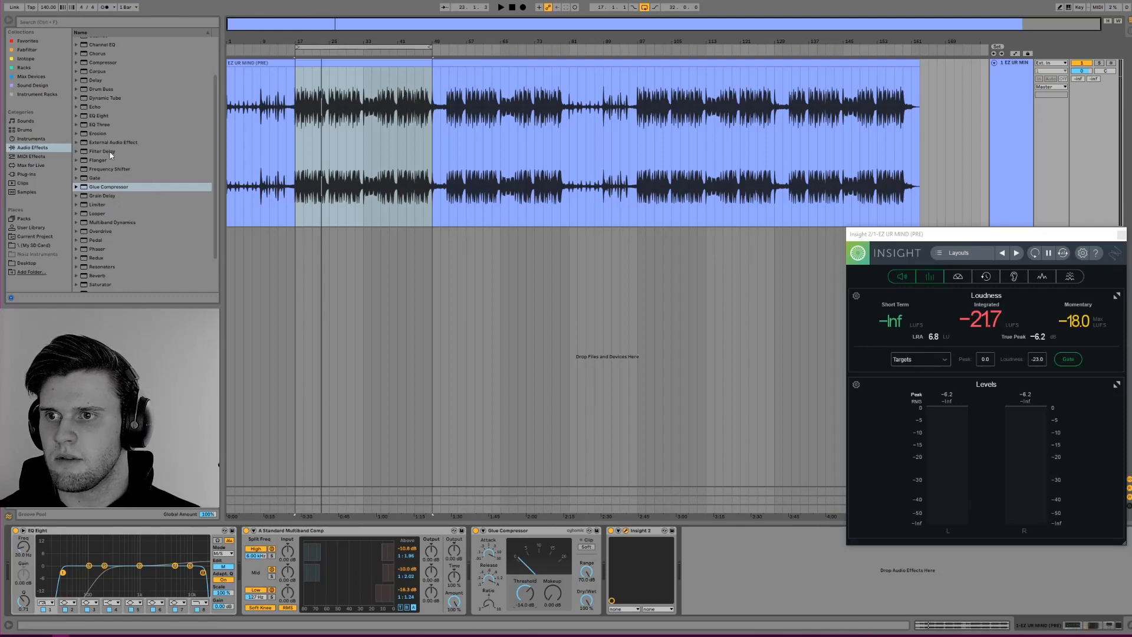
{"action": "scroll", "coordinate": [105, 243], "scroll_direction": "down", "scroll_amount": 3}
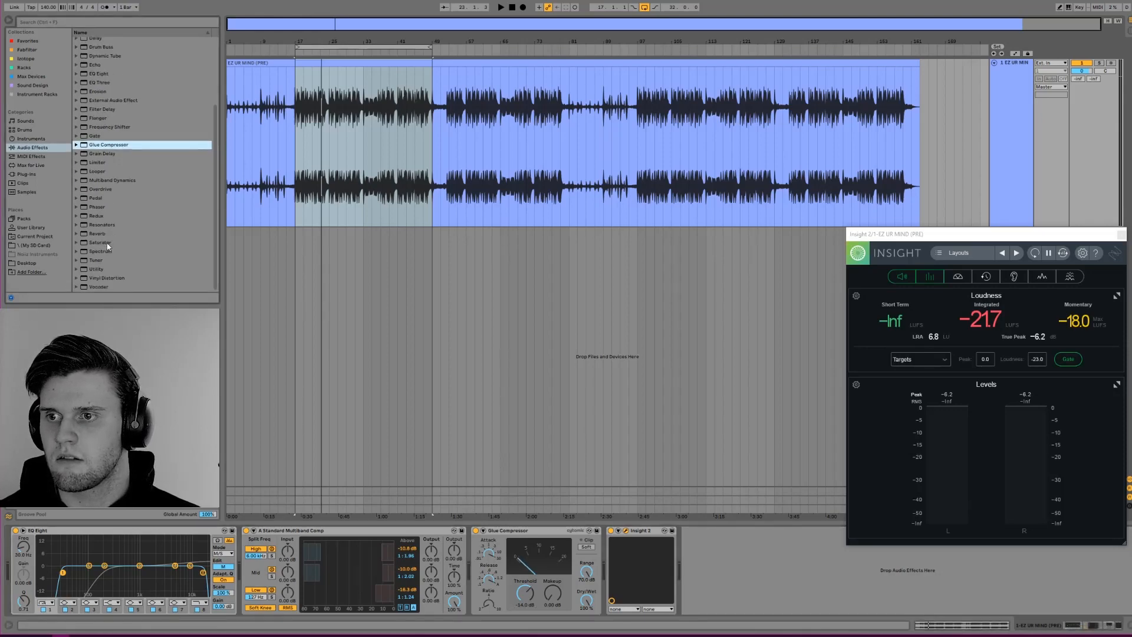
{"action": "scroll", "coordinate": [97, 261], "scroll_direction": "up", "scroll_amount": 3}
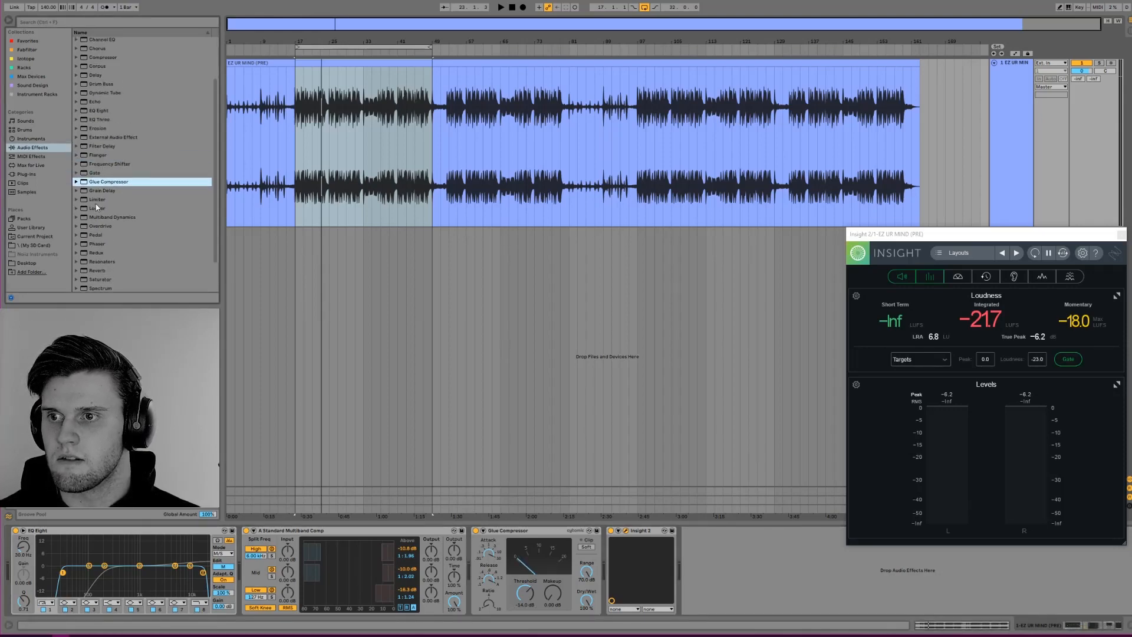
{"action": "key", "text": "Down"}
{"action": "key", "text": "Down"}
{"action": "key", "text": "Return"}
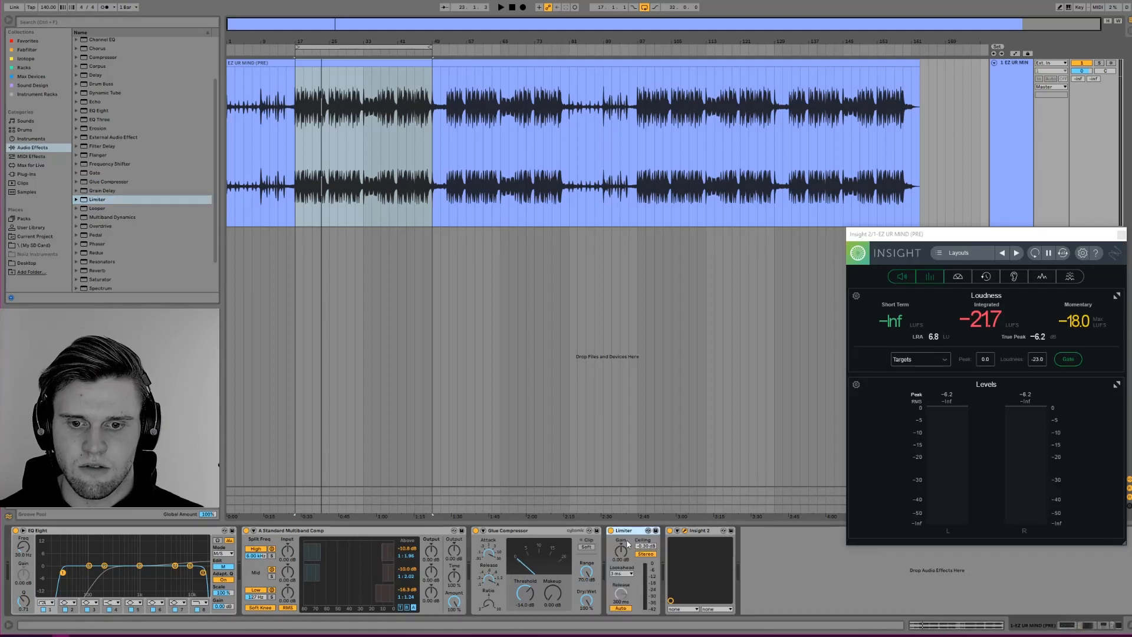
{"action": "right_click", "coordinate": [624, 533]}
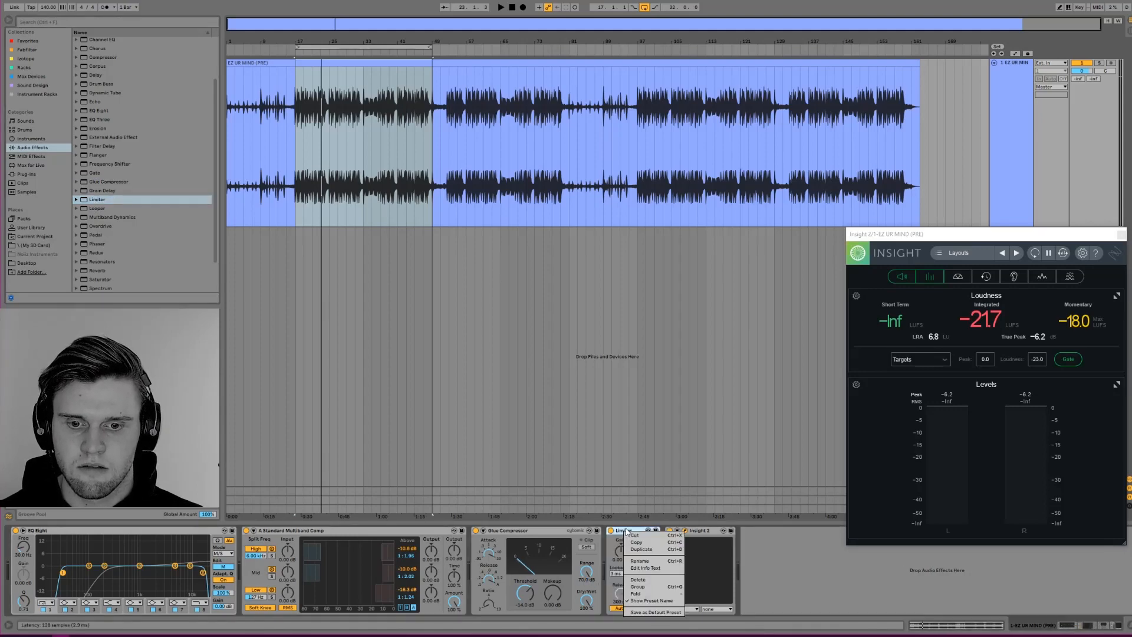
{"action": "left_click", "coordinate": [774, 575]}
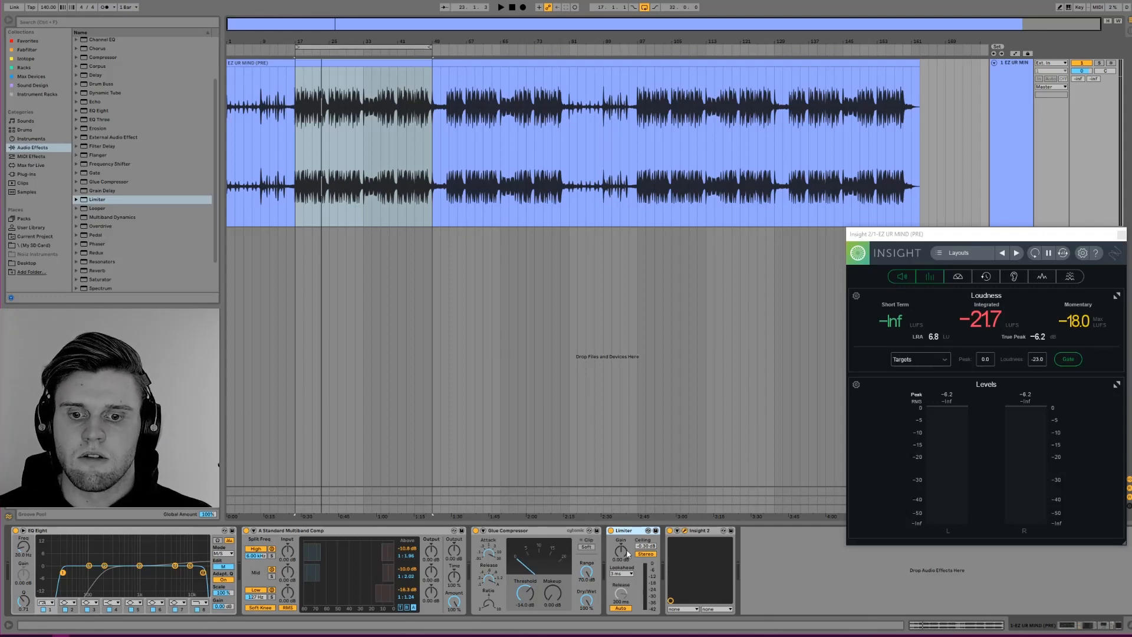
Place the insert marker at bar 17 and briefly play the track through the chain to check its loudness
{"action": "left_click", "coordinate": [976, 322]}
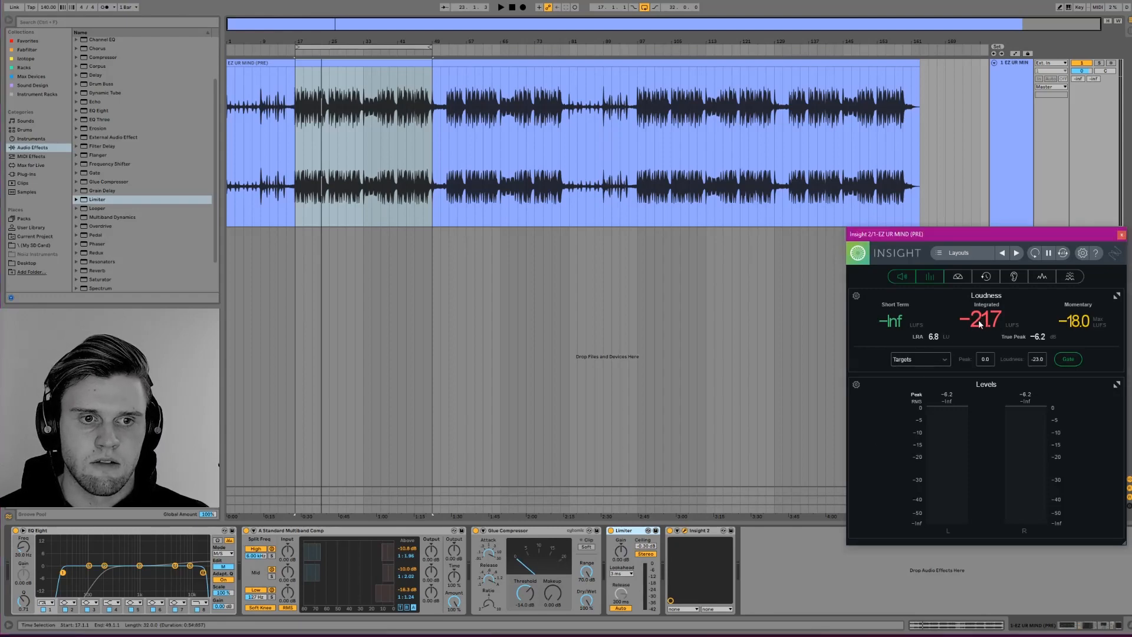
{"action": "left_click", "coordinate": [295, 140]}
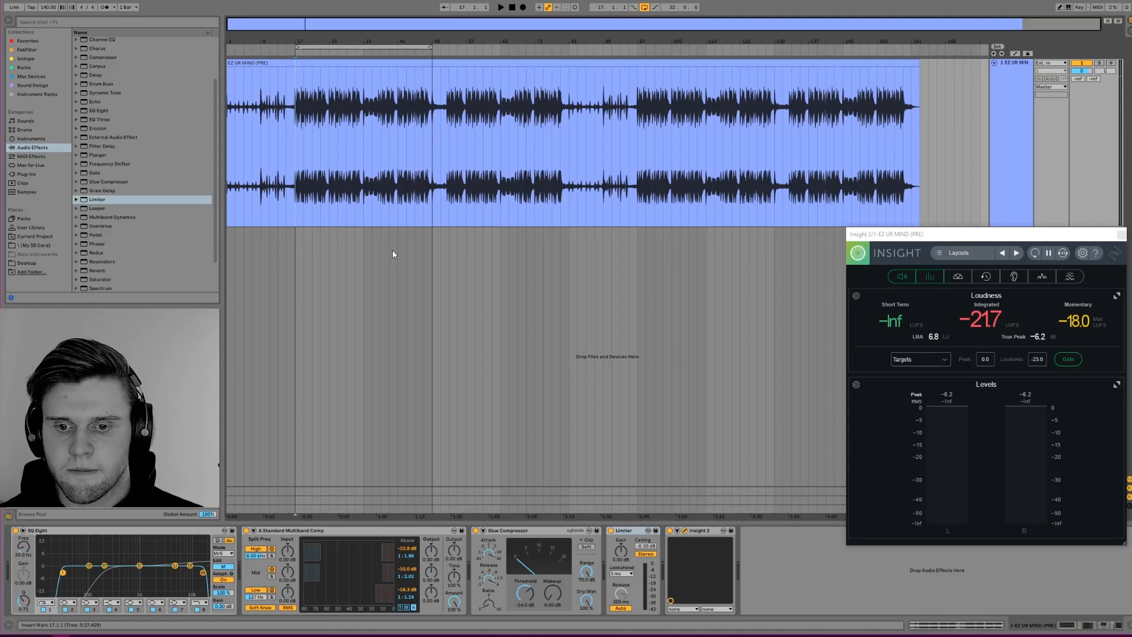
{"action": "key", "text": "space"}
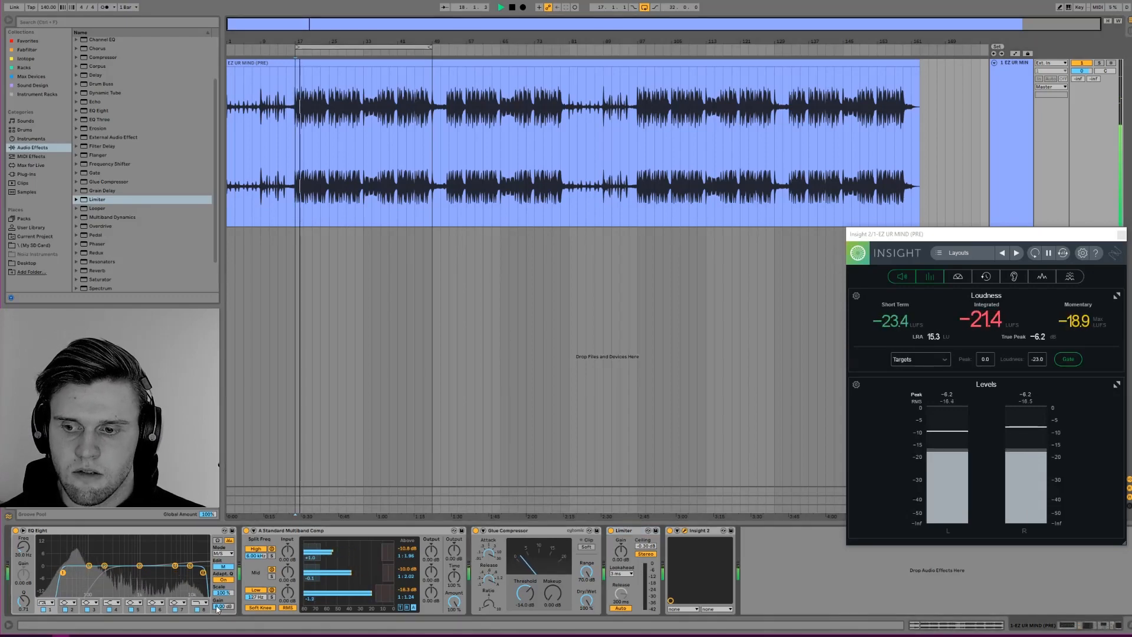
{"action": "key", "text": "space"}
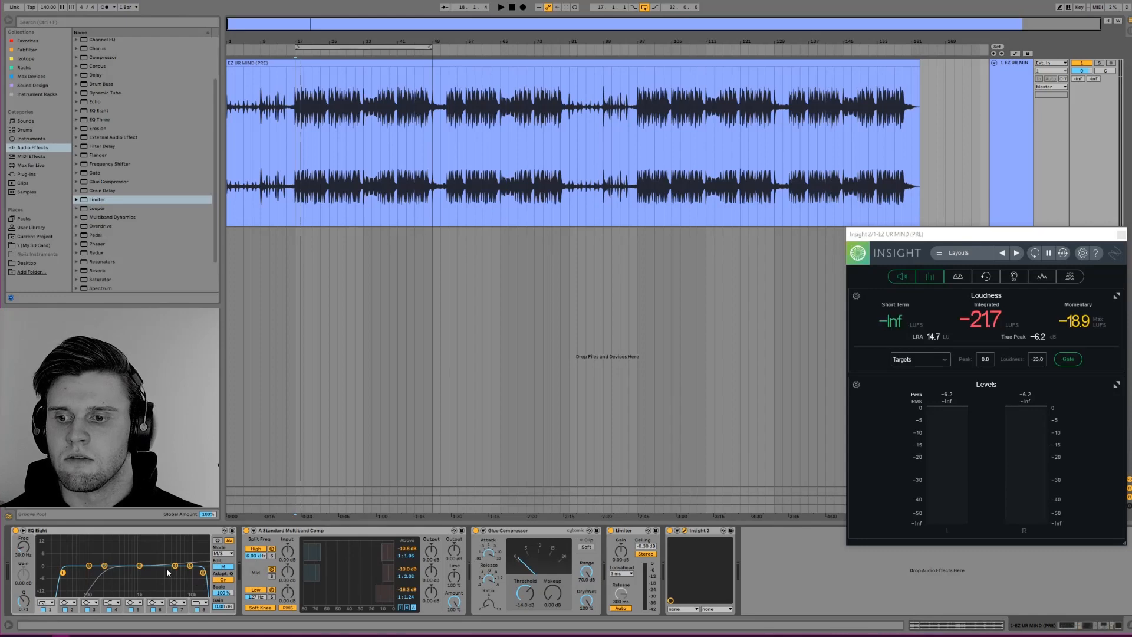
{"action": "left_click", "coordinate": [204, 531]}
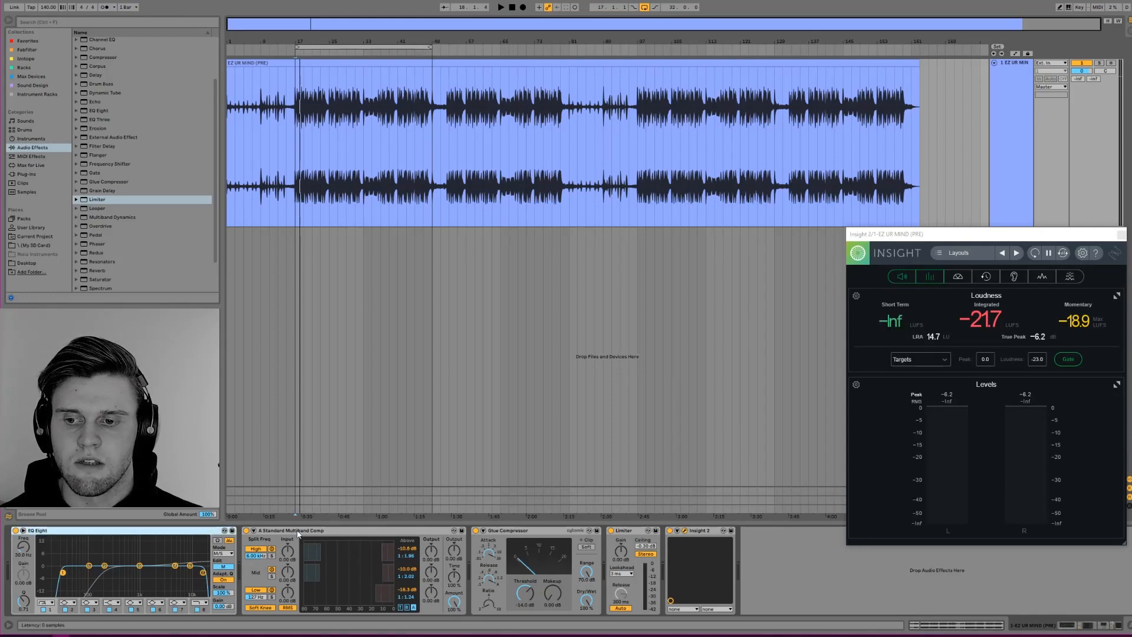
{"action": "left_click", "coordinate": [331, 531]}
{"action": "left_click", "coordinate": [522, 539]}
{"action": "left_click", "coordinate": [614, 541]}
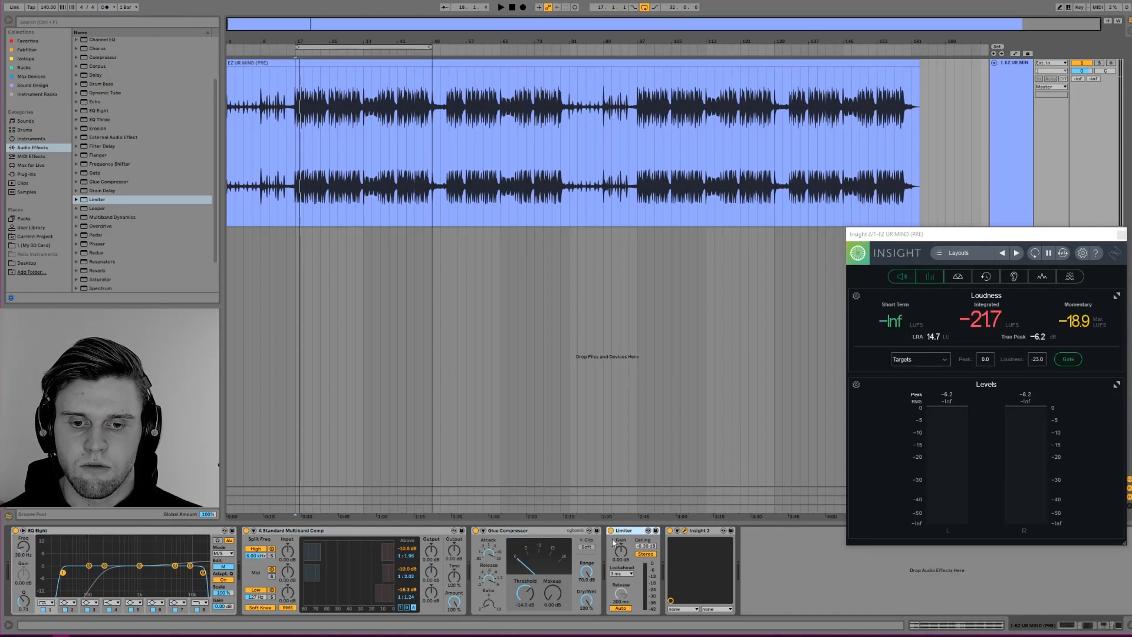
Raise the first EQ Eight's gain and set the multiband compressor's output and the Glue Compressor's makeup to 1 dB, auditioning the result
{"action": "left_click", "coordinate": [166, 537]}
{"action": "left_click", "coordinate": [219, 607]}
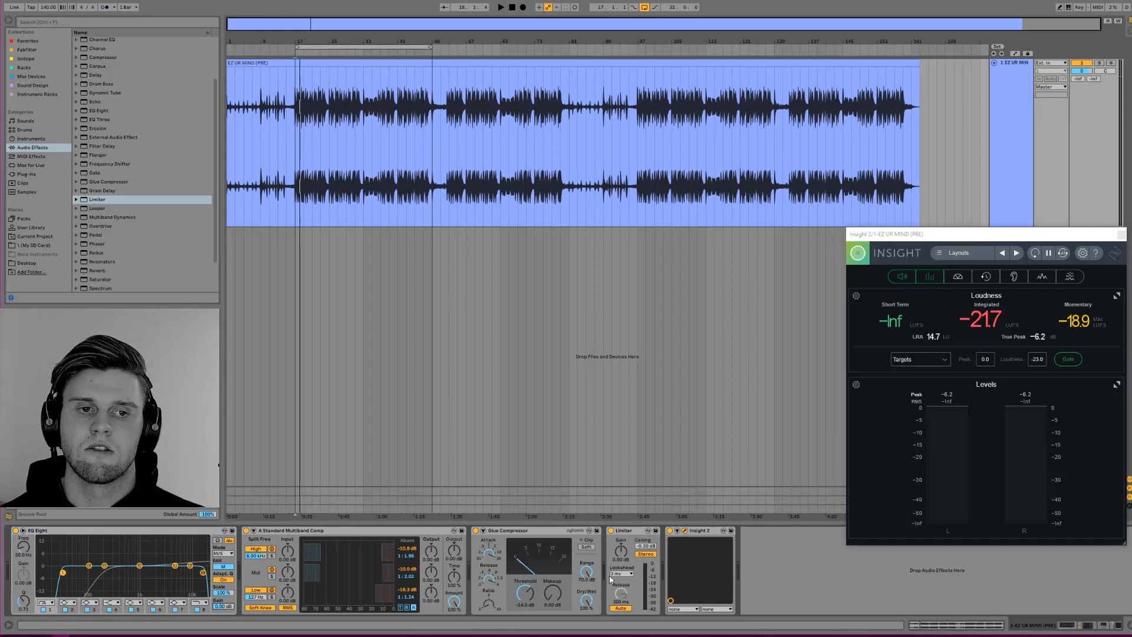
{"action": "key", "text": "space"}
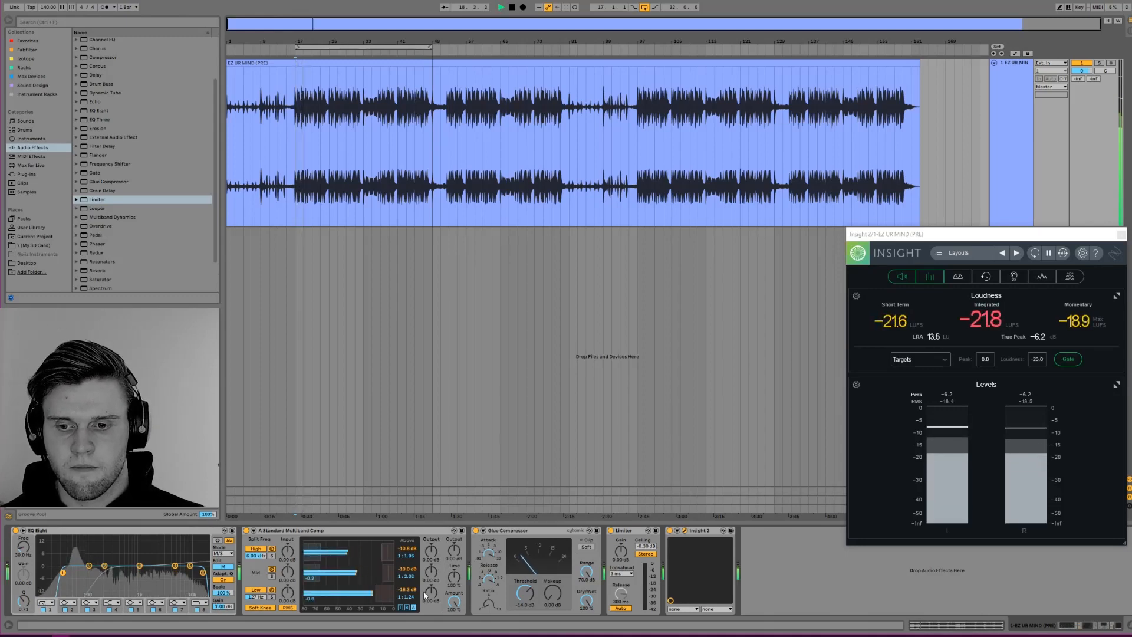
{"action": "scroll", "coordinate": [458, 555], "scroll_direction": "up", "scroll_amount": 2}
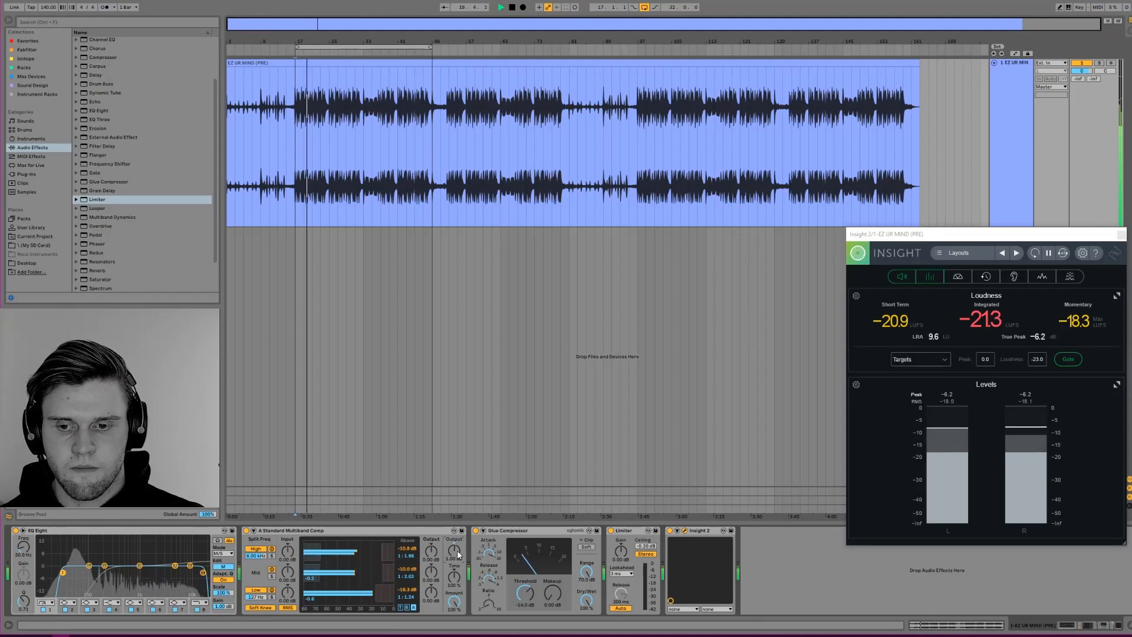
{"action": "scroll", "coordinate": [553, 596], "scroll_direction": "up", "scroll_amount": 2}
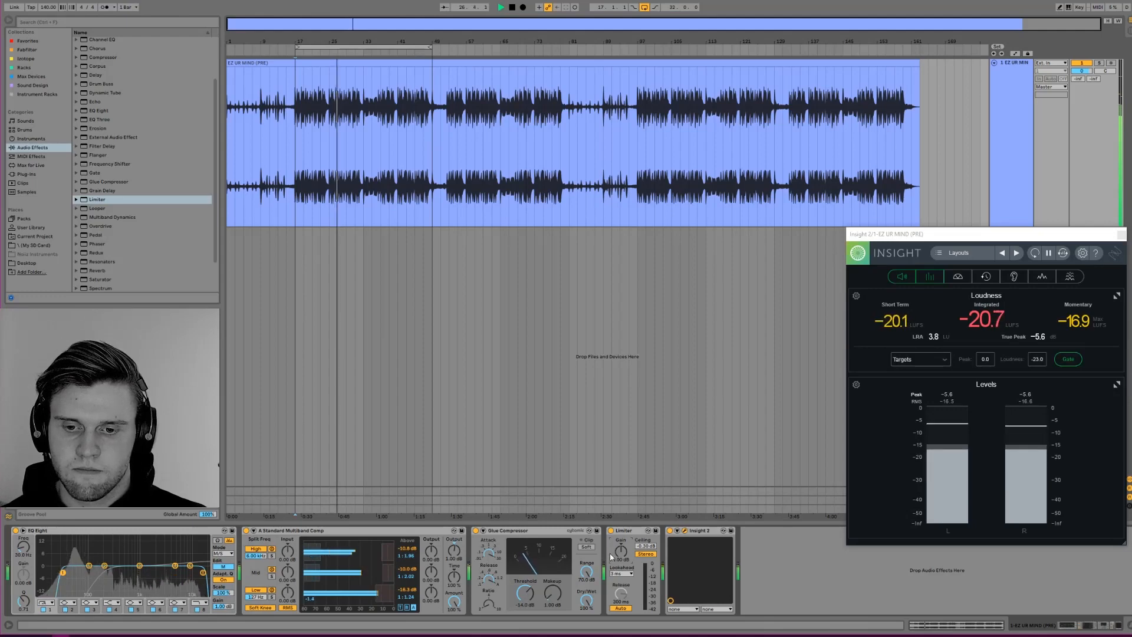
{"action": "key", "text": "space"}
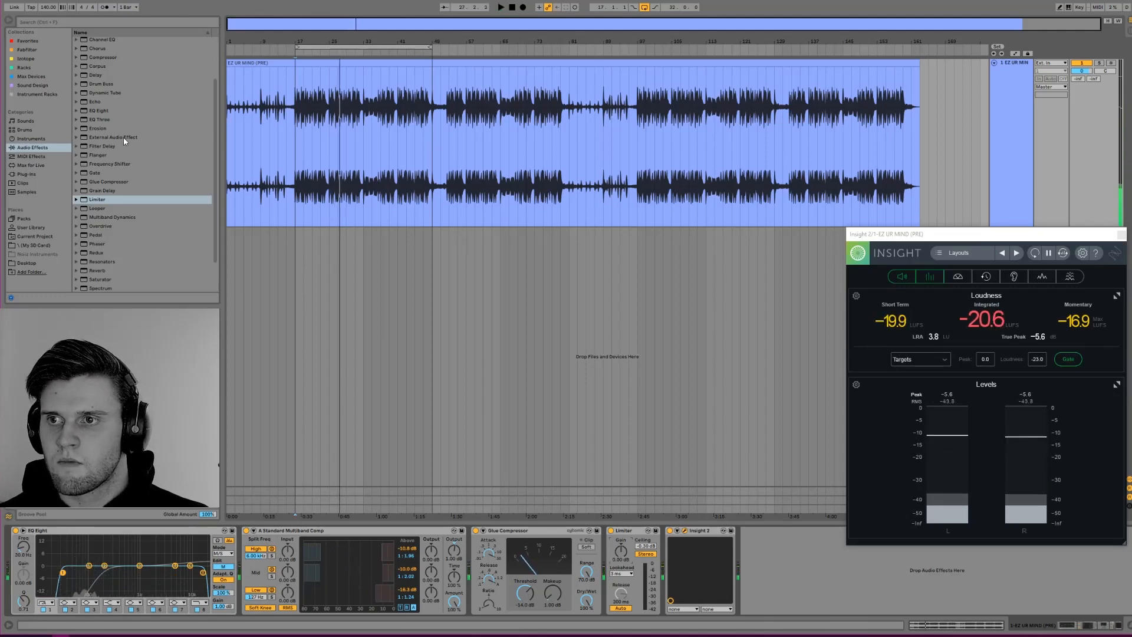
Add a second EQ Eight between the Glue Compressor and the Limiter and audition the chain from bar 17
{"action": "left_click_drag", "start_coordinate": [97, 113], "coordinate": [592, 577]}
{"action": "key", "text": "space"}
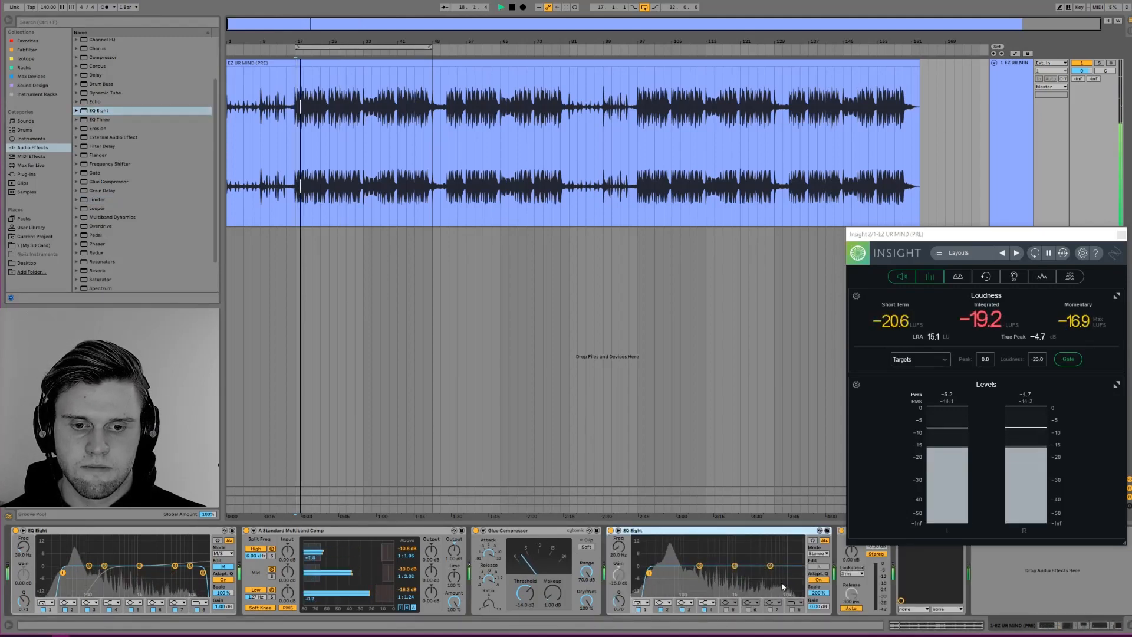
{"action": "key", "text": "space"}
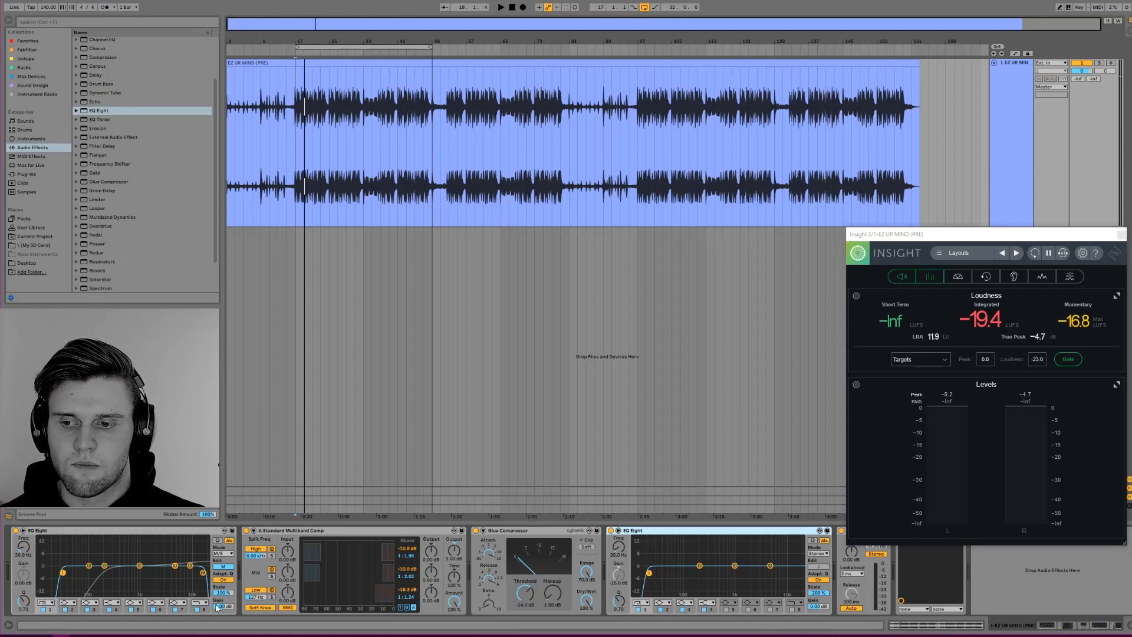
Raise the first EQ Eight's gain, and set the multiband output, Glue Compressor makeup and second EQ Eight's gain to 2 dB during playback
{"action": "left_click", "coordinate": [217, 607]}
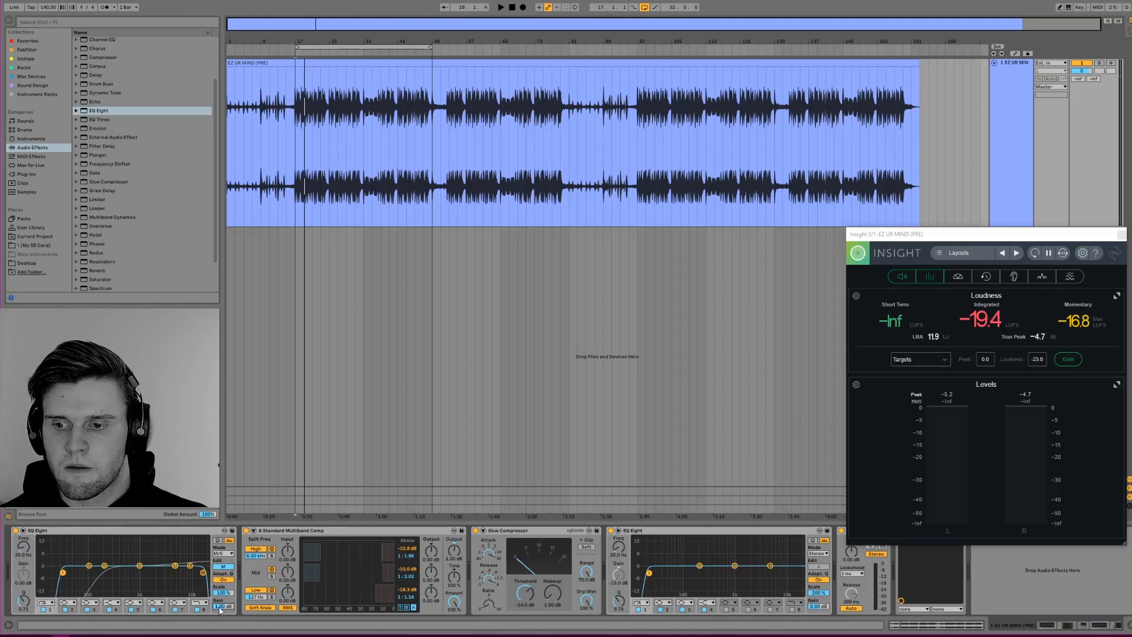
{"action": "key", "text": "space"}
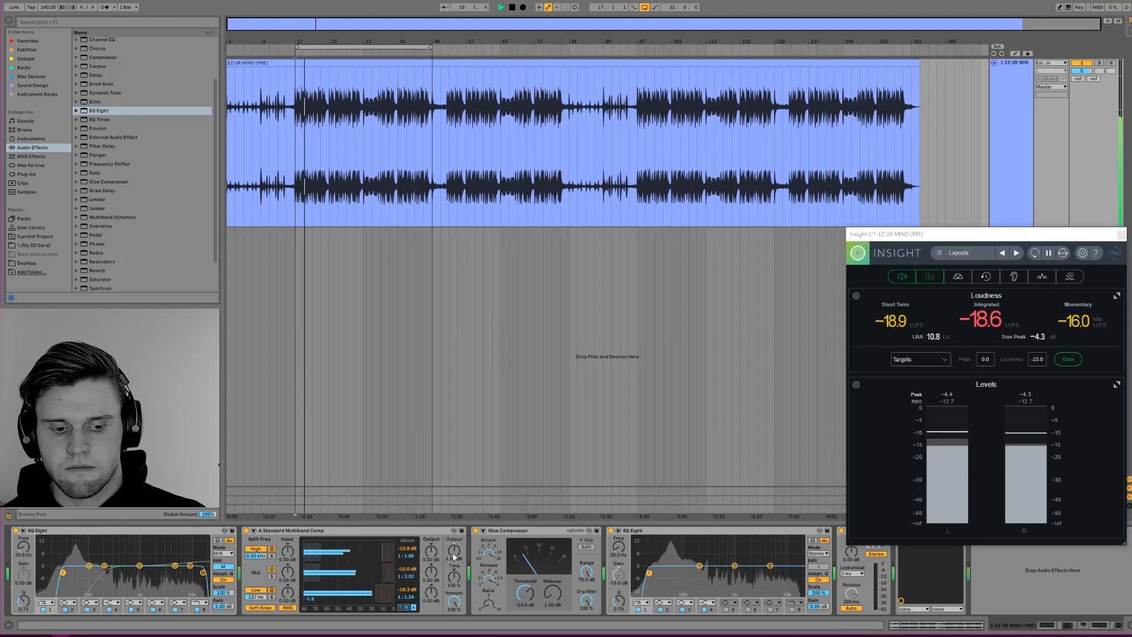
{"action": "left_click_drag", "start_coordinate": [454, 556], "coordinate": [454, 551]}
{"action": "left_click", "coordinate": [553, 596]}
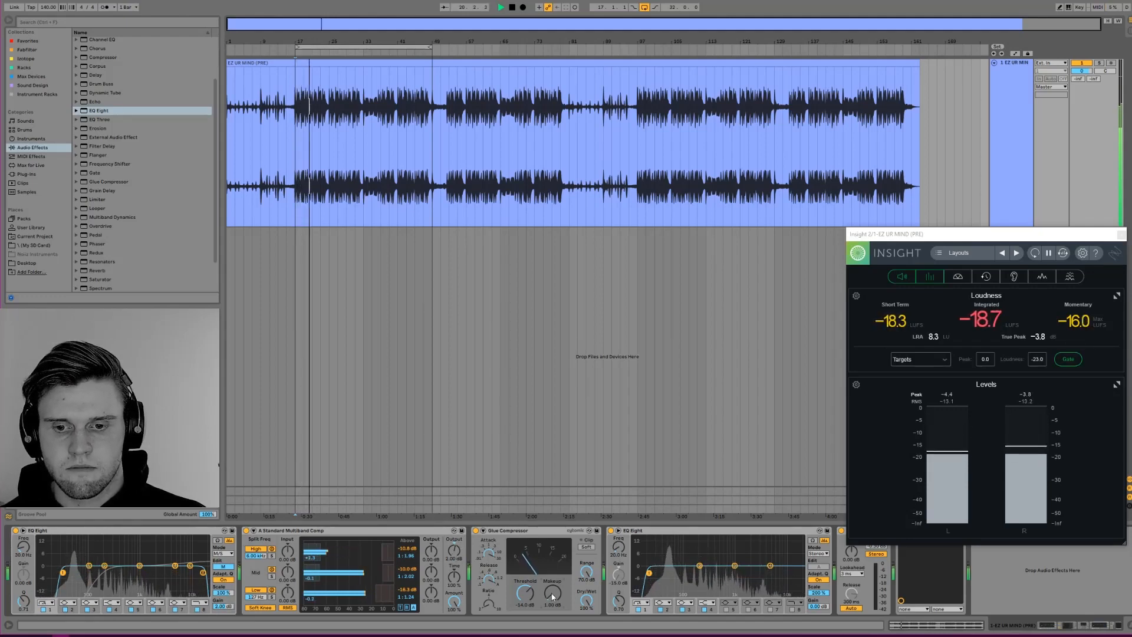
{"action": "left_click_drag", "start_coordinate": [552, 597], "coordinate": [553, 593]}
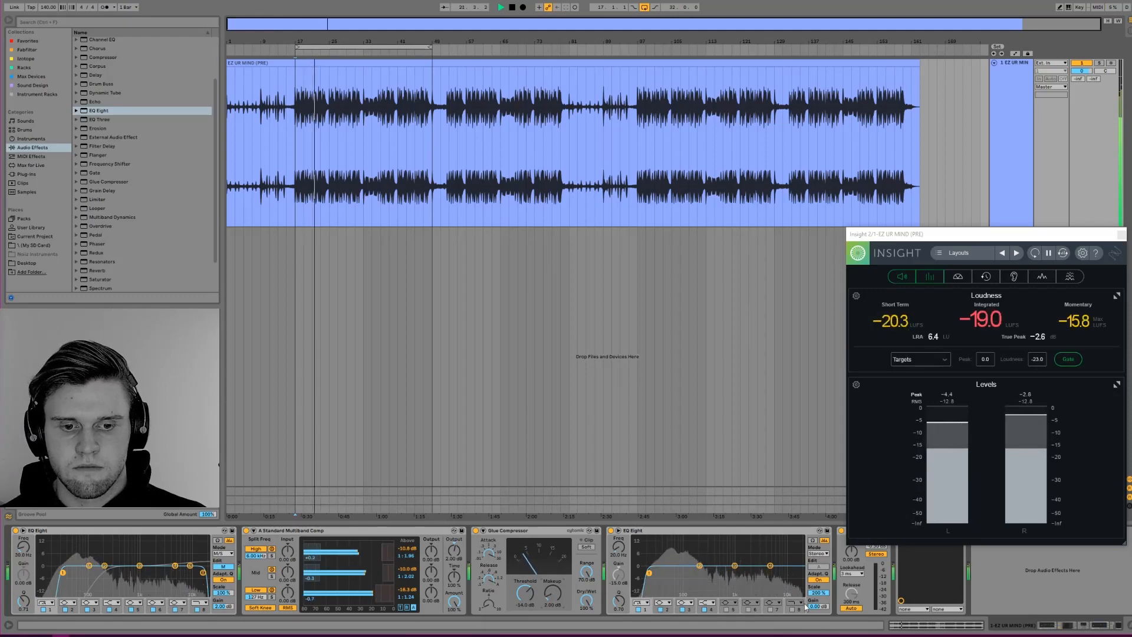
{"action": "left_click_drag", "start_coordinate": [814, 607], "coordinate": [813, 602]}
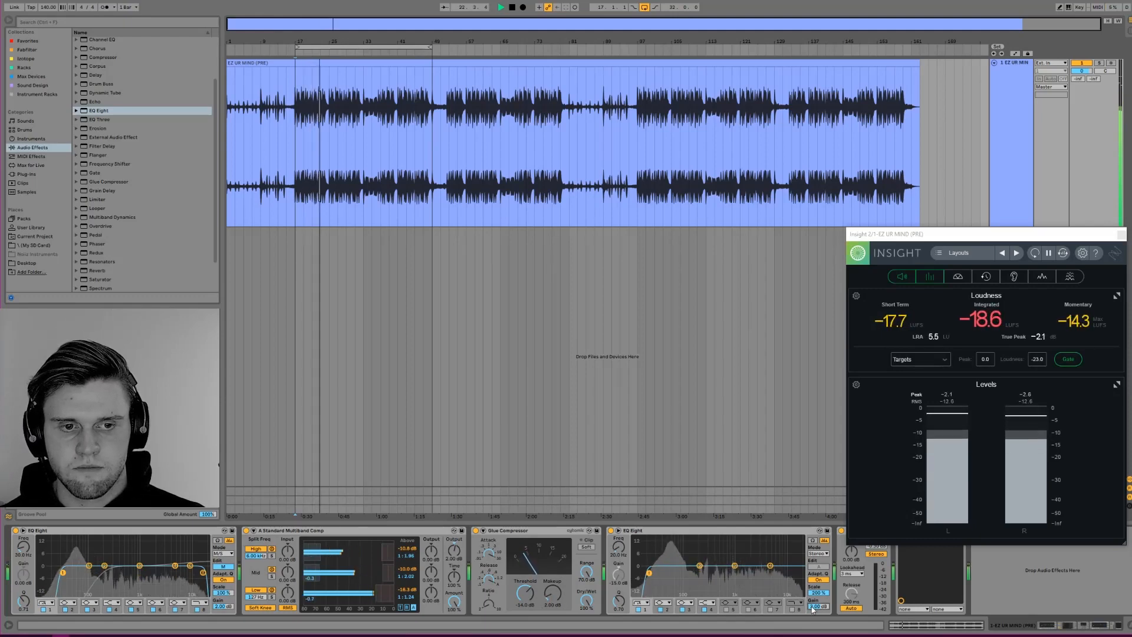
{"action": "key", "text": "space"}
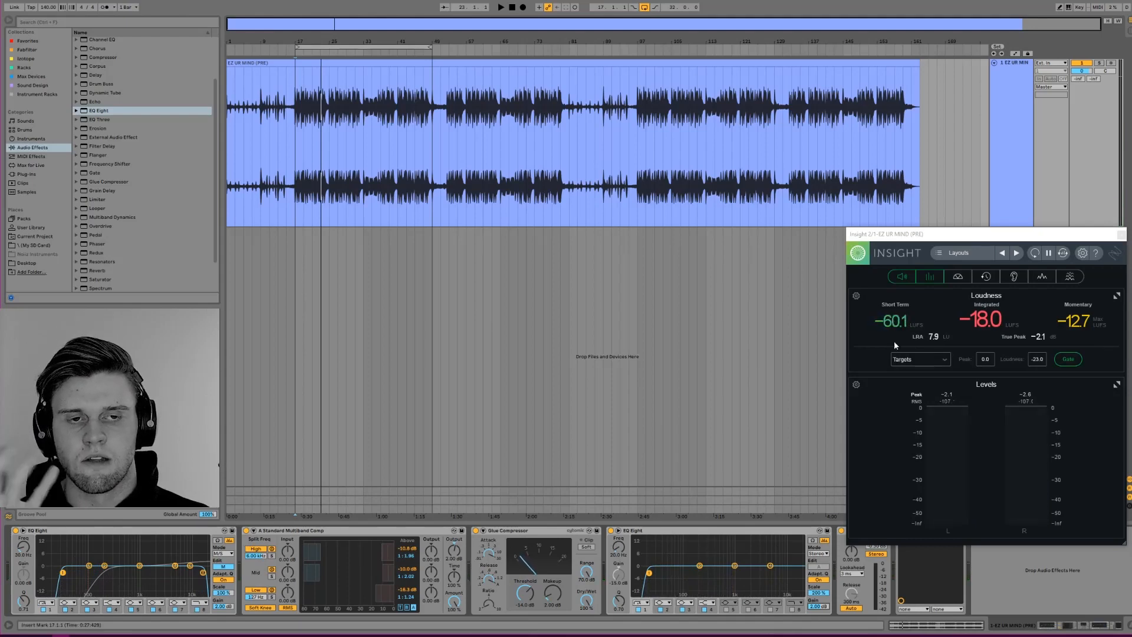
Move the Insight window clear of the device chain, and adjust the multiband compressor's mid-band output after auditioning from bar 17
{"action": "left_click_drag", "start_coordinate": [972, 235], "coordinate": [976, 102]}
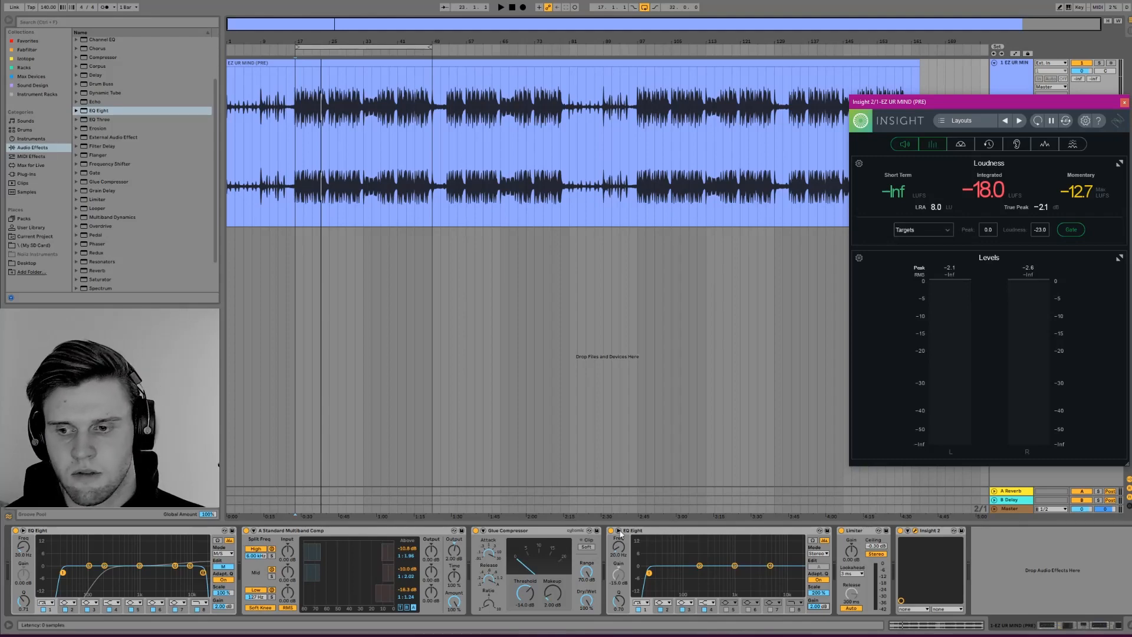
{"action": "left_click", "coordinate": [295, 144]}
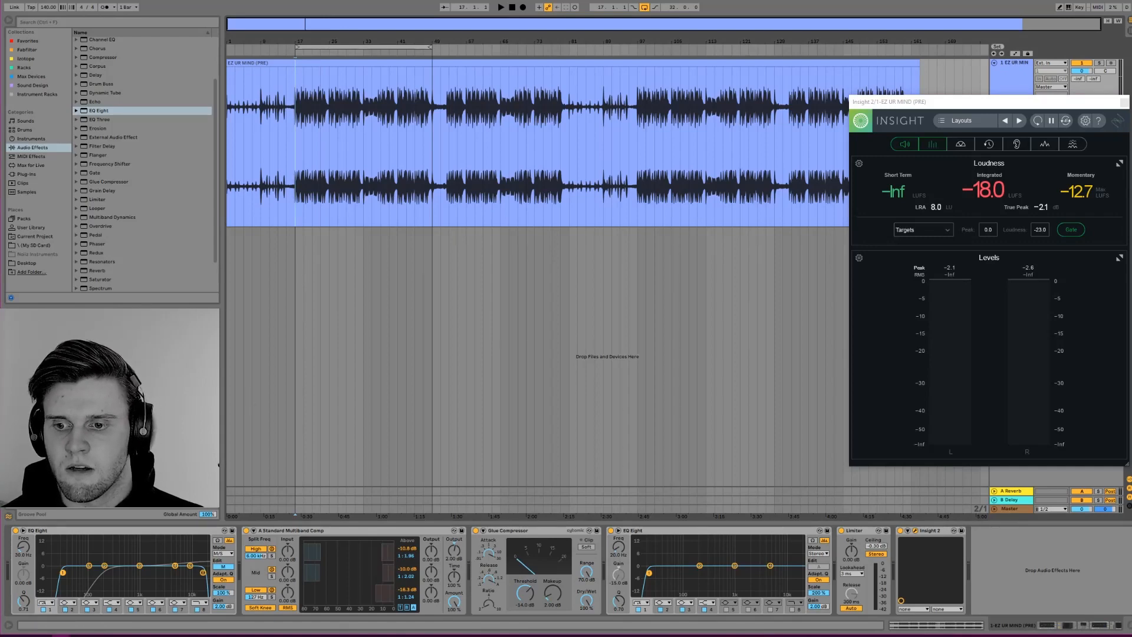
{"action": "key", "text": "space"}
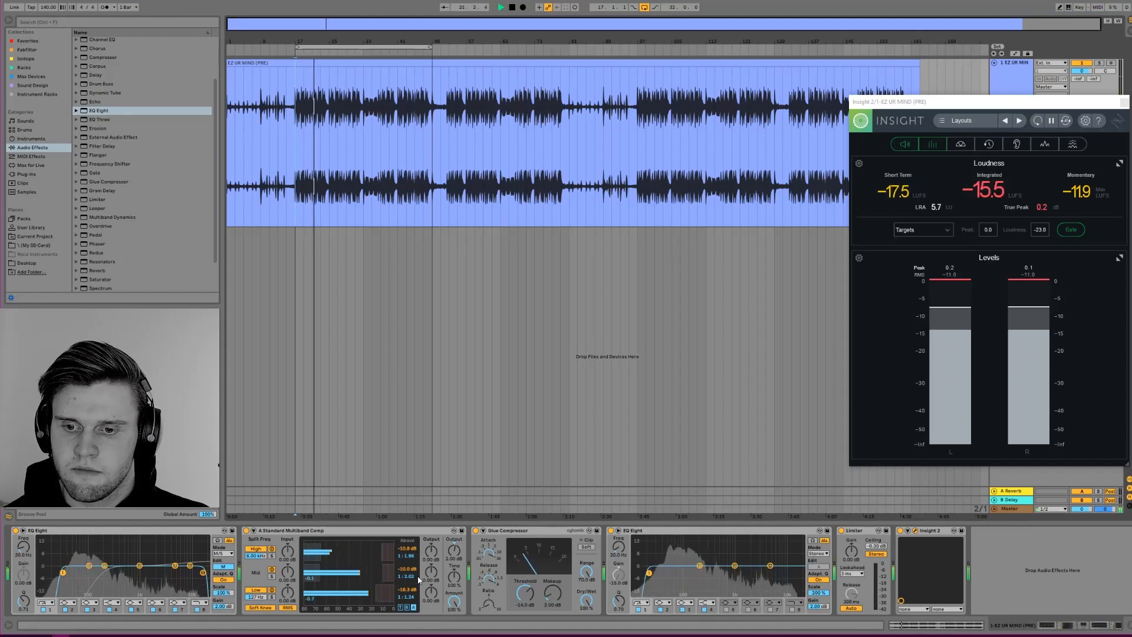
{"action": "key", "text": "space"}
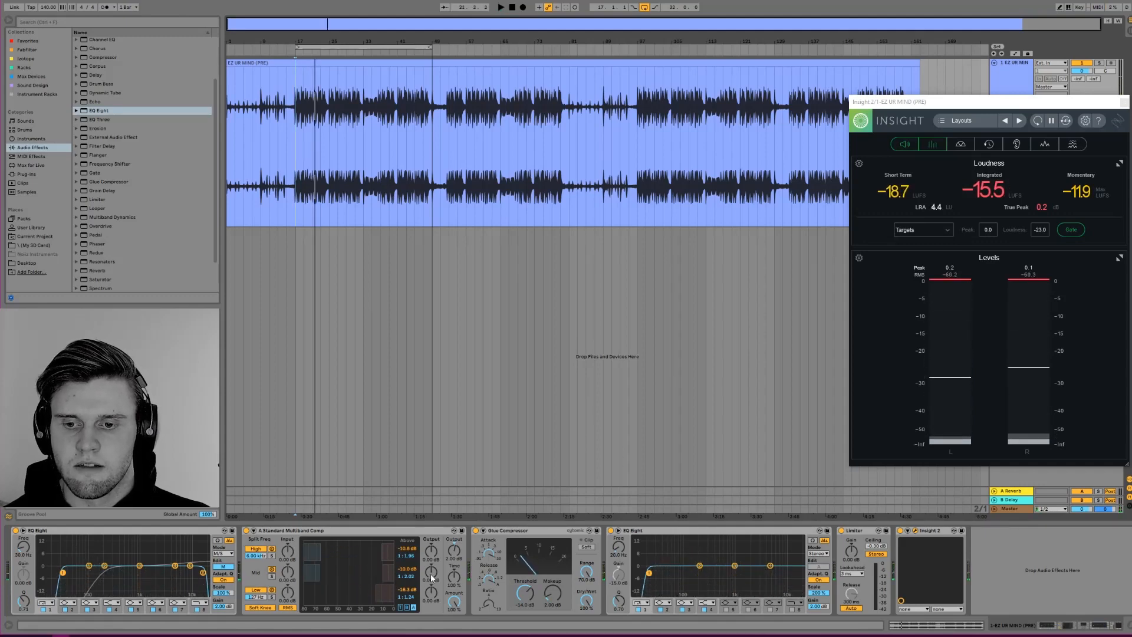
{"action": "left_click_drag", "start_coordinate": [431, 576], "coordinate": [431, 575]}
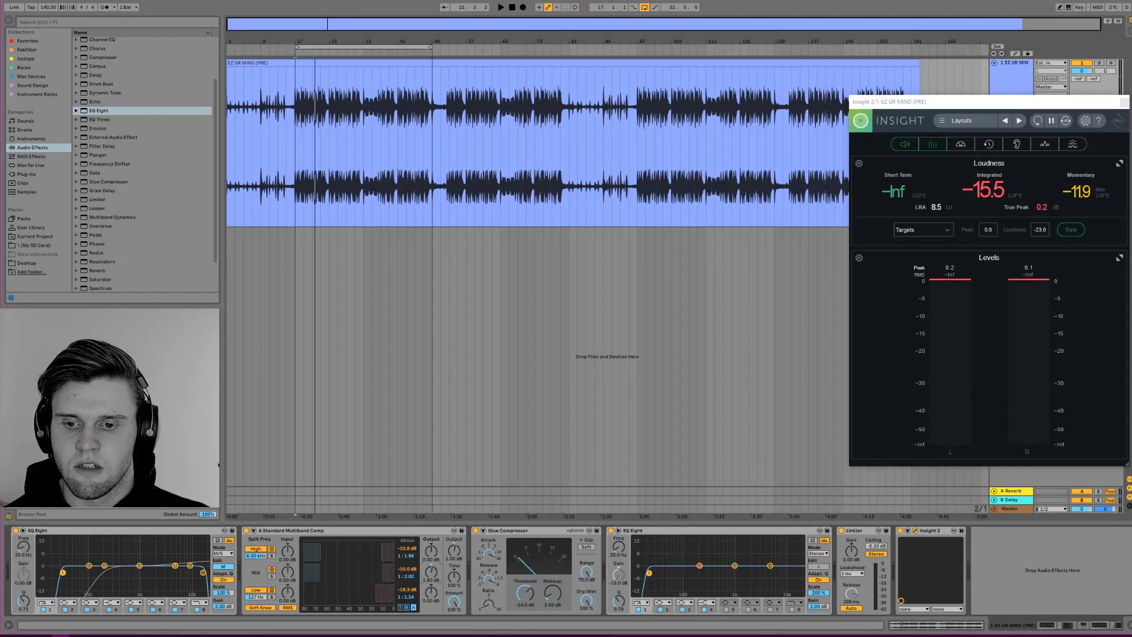
Enable band 5 in the second EQ Eight, shape a gentle cut at 3.22 kHz with a Q of 1.59, and audition it
{"action": "key", "text": "space"}
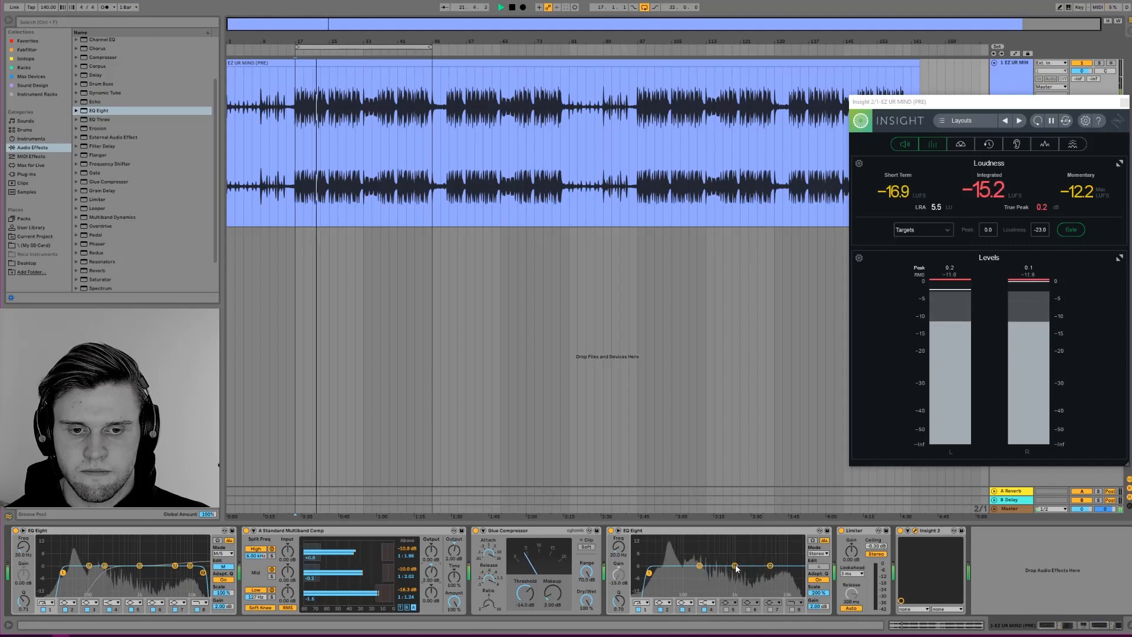
{"action": "left_click", "coordinate": [728, 610]}
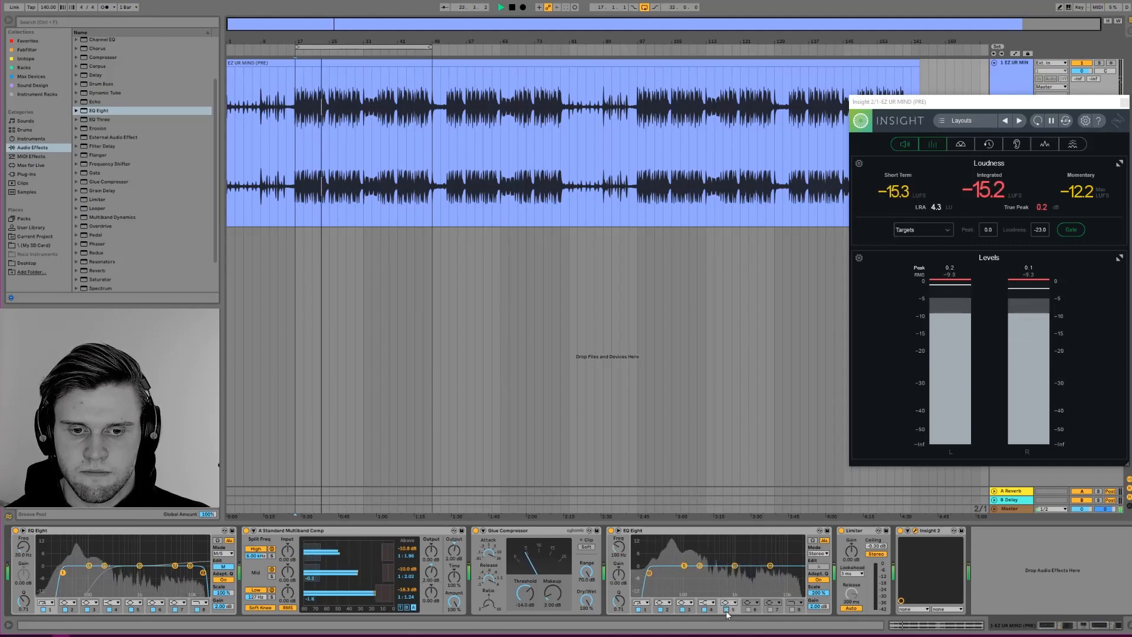
{"action": "key", "text": "space"}
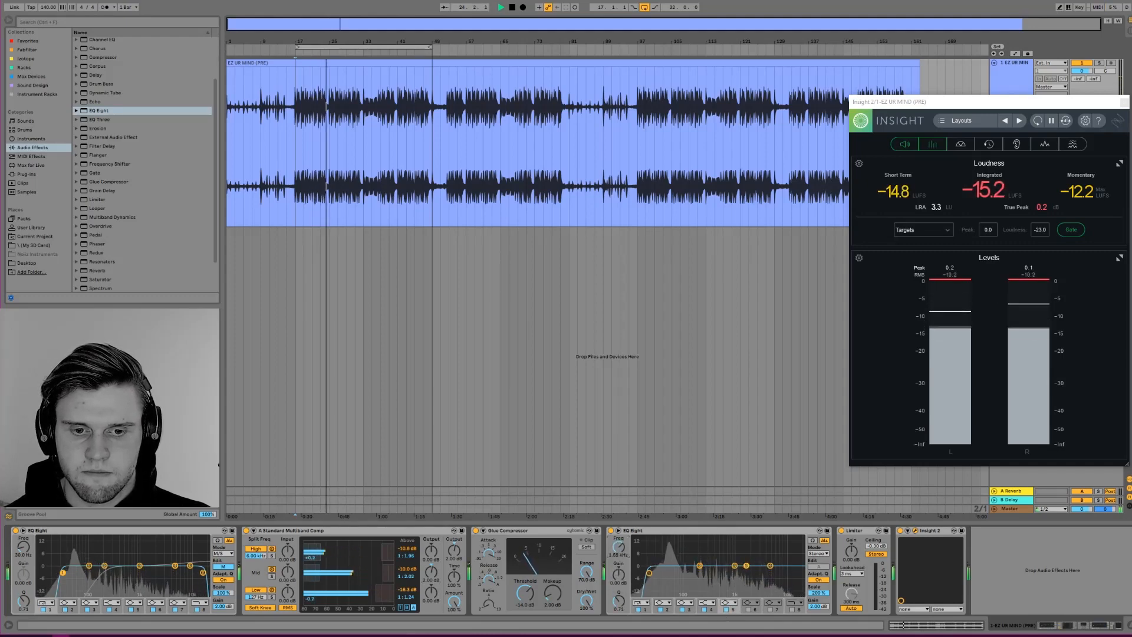
{"action": "left_click_drag", "start_coordinate": [702, 565], "coordinate": [766, 566]}
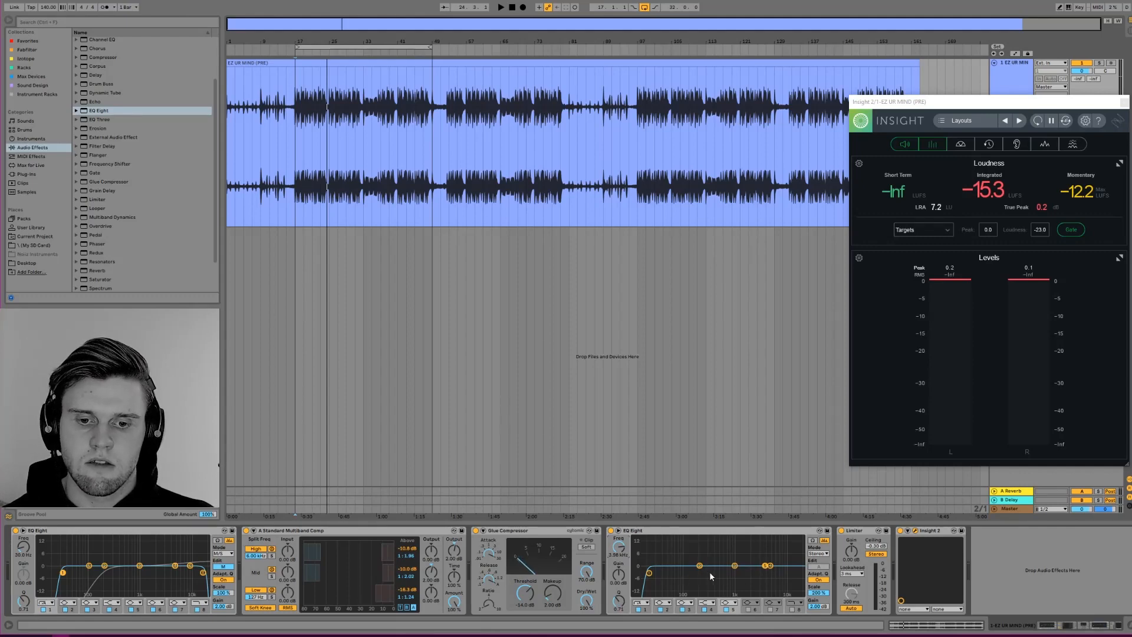
{"action": "left_click_drag", "start_coordinate": [622, 552], "coordinate": [622, 558]}
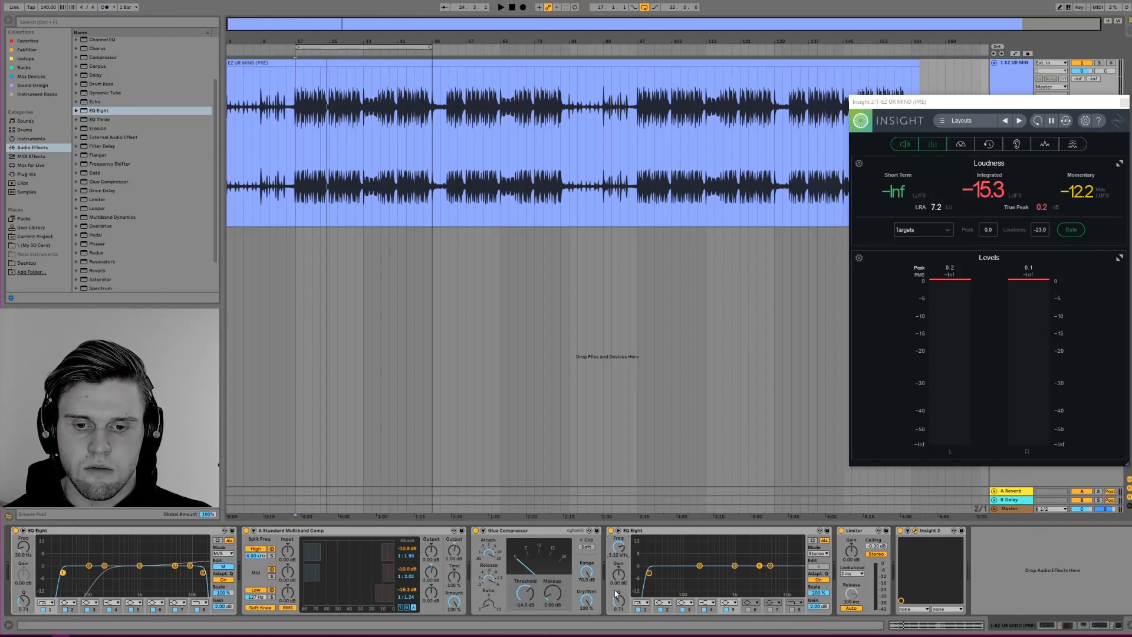
{"action": "left_click_drag", "start_coordinate": [619, 572], "coordinate": [619, 578]}
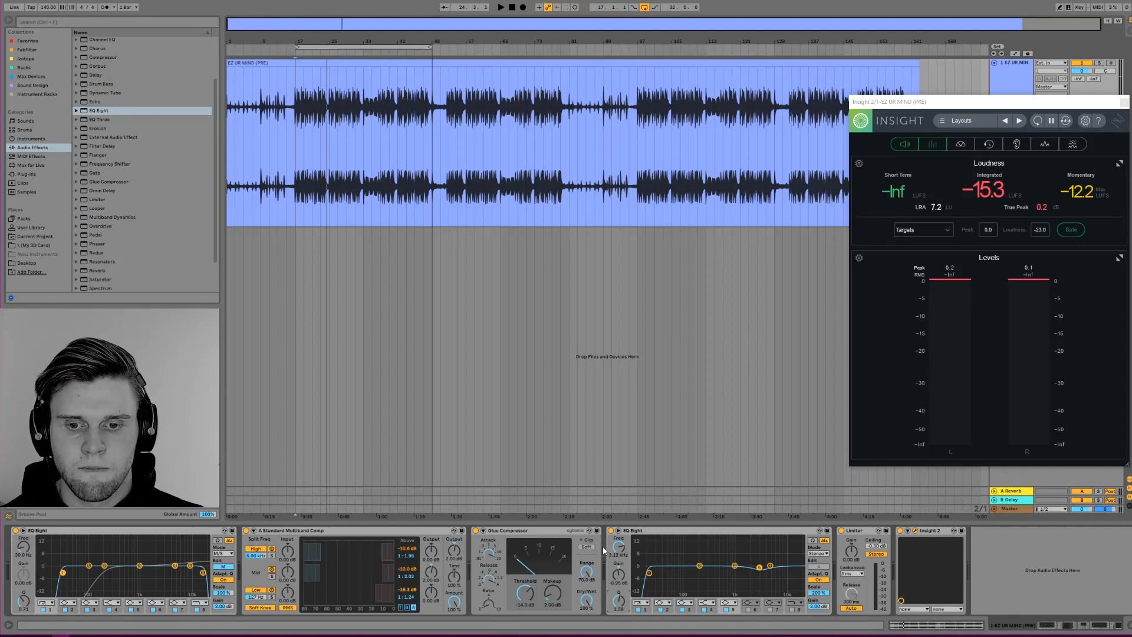
{"action": "key", "text": "space"}
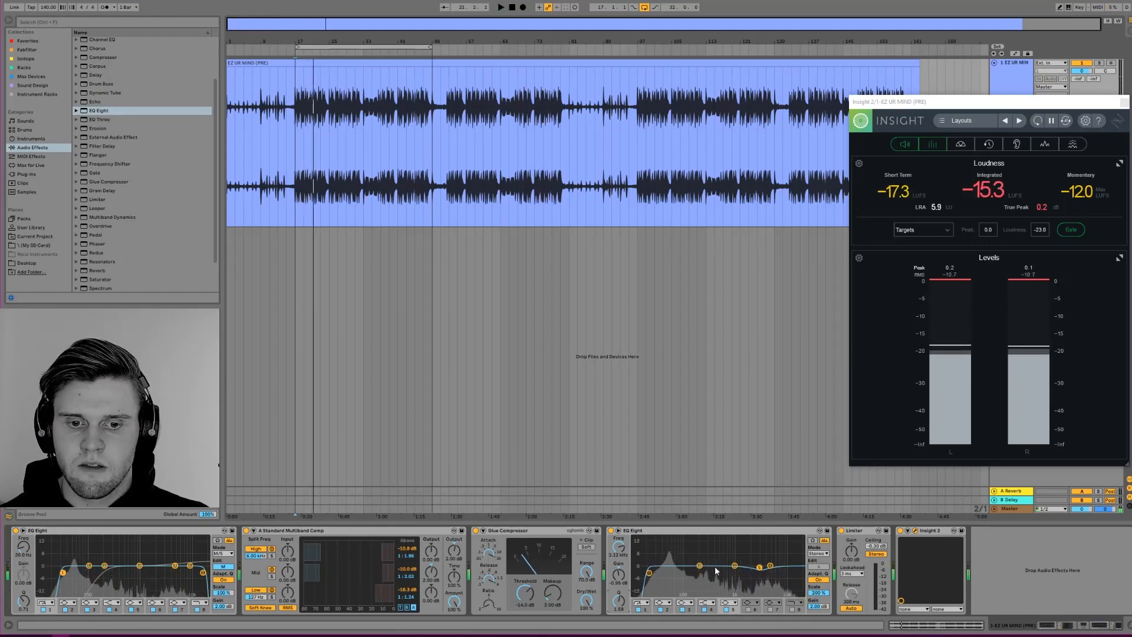
{"action": "key", "text": "space"}
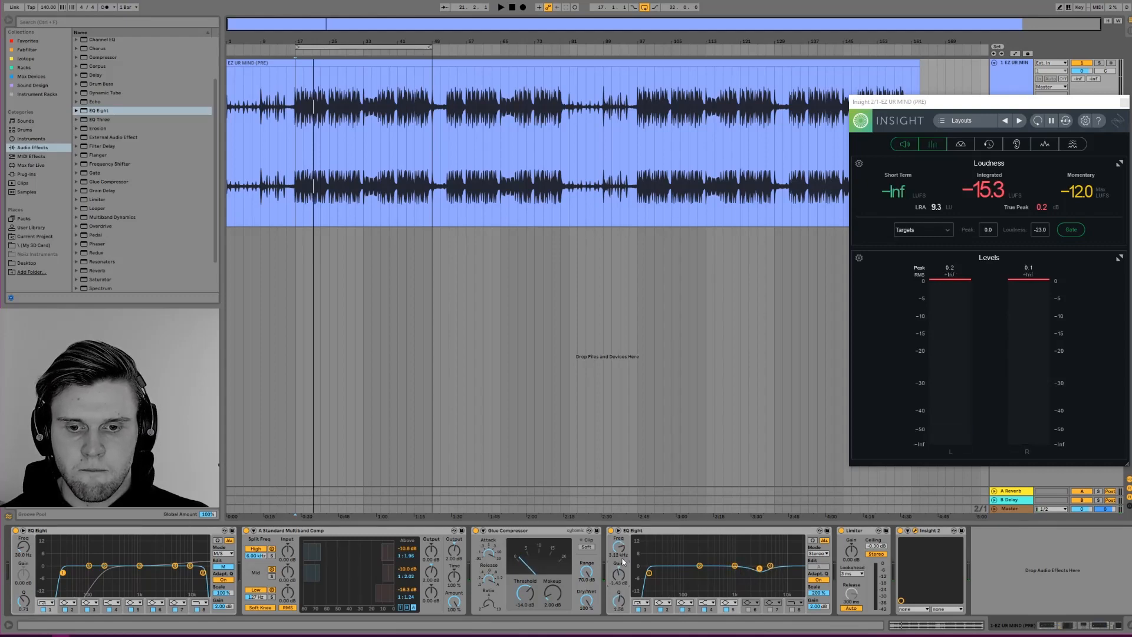
Give band 3 of the second EQ Eight a slight, narrower boost and shift its frequency a little above 1 kHz
{"action": "left_click", "coordinate": [735, 567]}
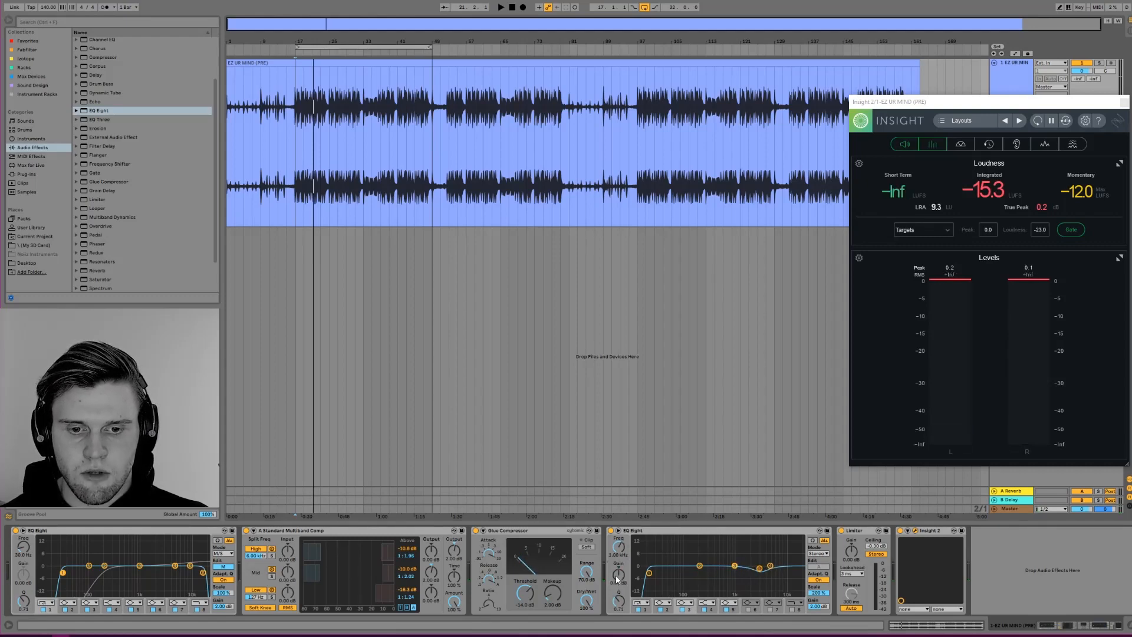
{"action": "left_click_drag", "start_coordinate": [617, 580], "coordinate": [617, 574]}
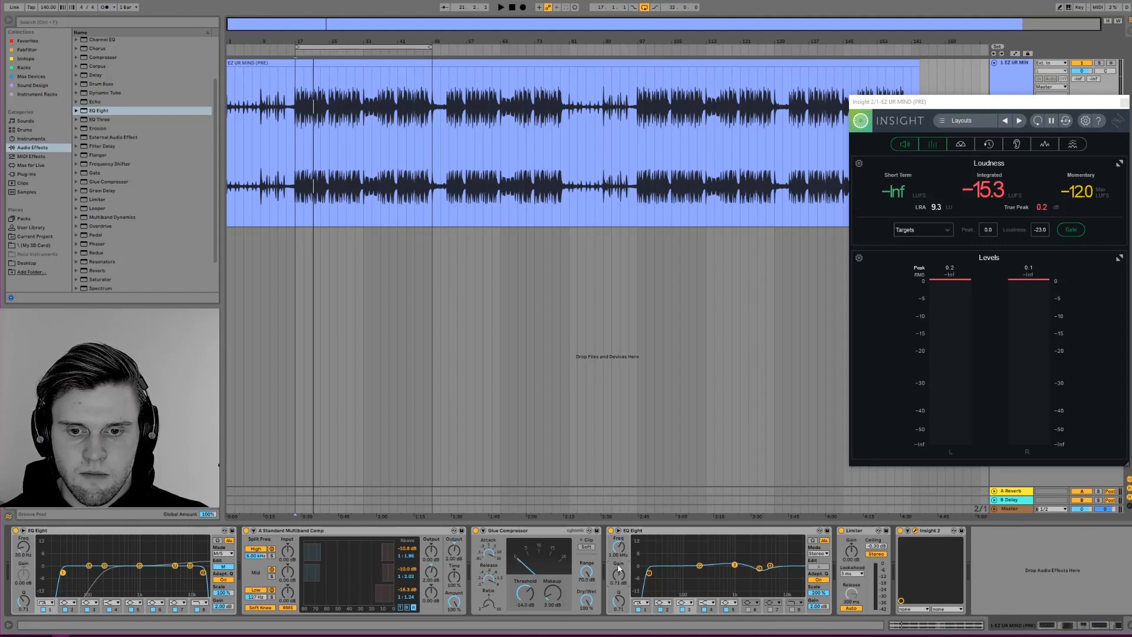
{"action": "left_click_drag", "start_coordinate": [619, 600], "coordinate": [618, 595]}
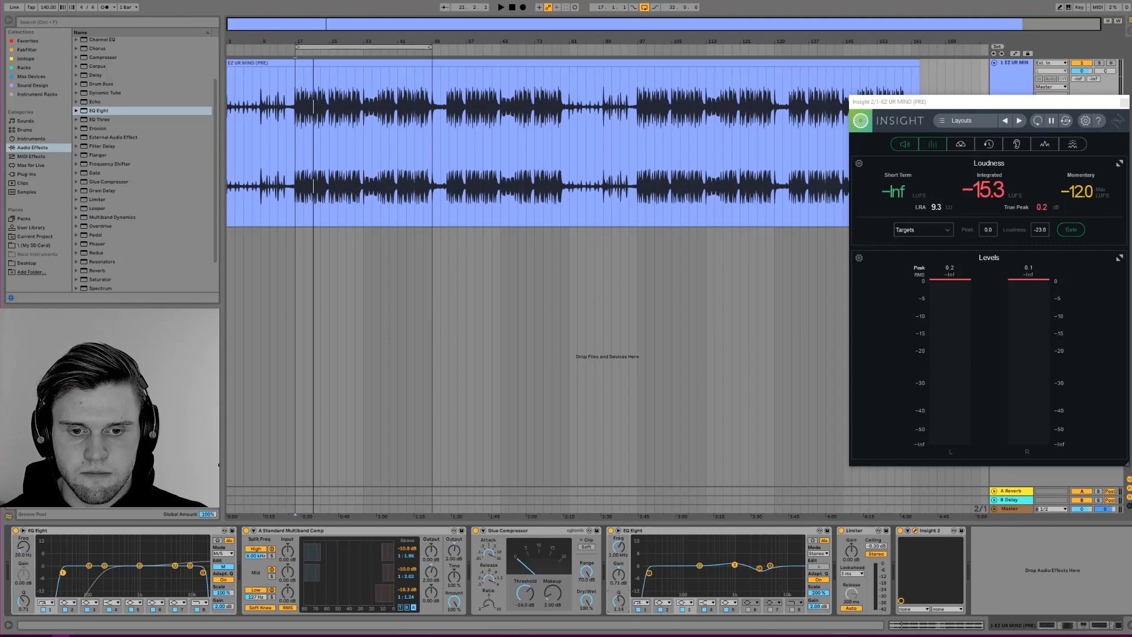
{"action": "left_click_drag", "start_coordinate": [618, 547], "coordinate": [614, 579]}
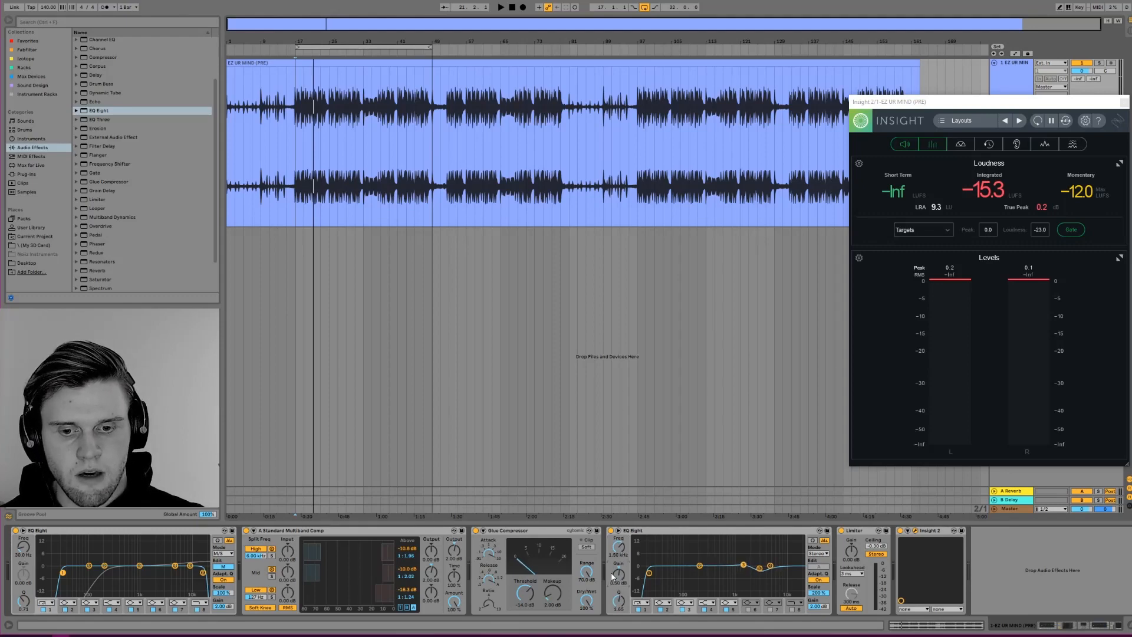
Move band 2 of the second EQ Eight up to about 5.24 kHz and set its gain to 0.5 dB
{"action": "left_click", "coordinate": [700, 566]}
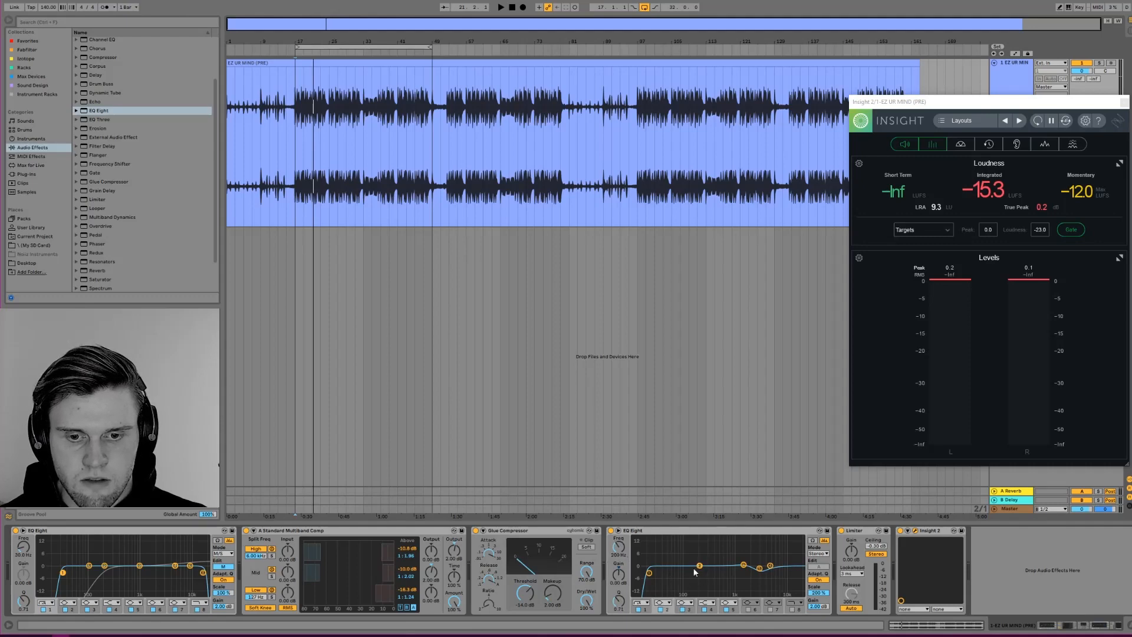
{"action": "left_click_drag", "start_coordinate": [618, 557], "coordinate": [618, 541]}
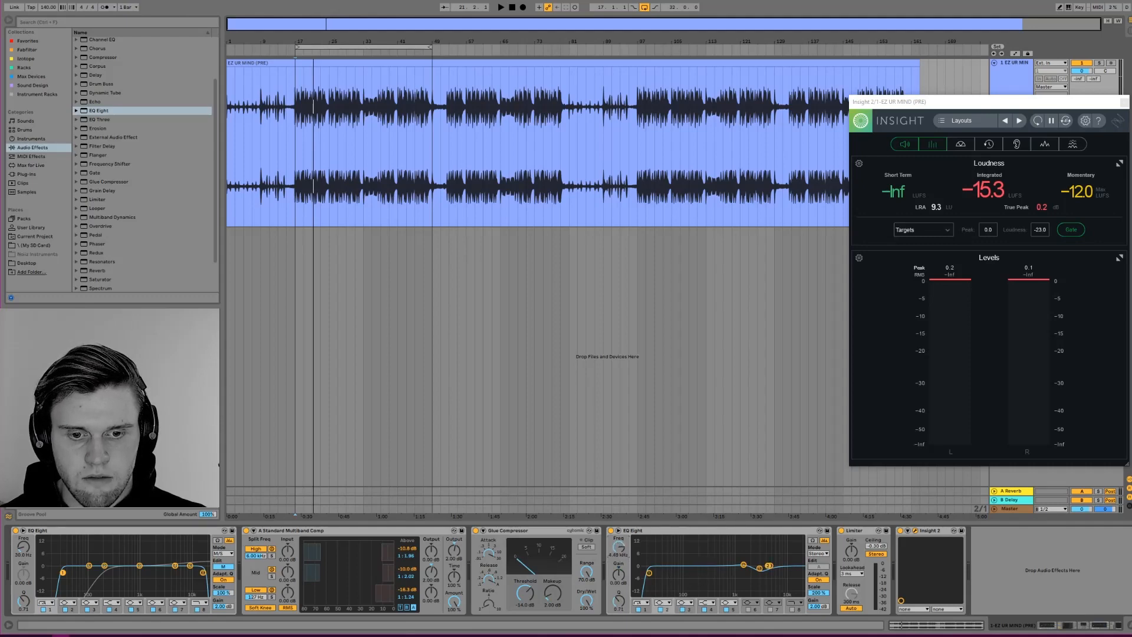
{"action": "left_click", "coordinate": [614, 567]}
{"action": "type", "text": ".5"}
{"action": "key", "text": "Return"}
Fine-tune the cut of band 5 in the second EQ Eight while auditioning the track from bar 17
{"action": "key", "text": "space"}
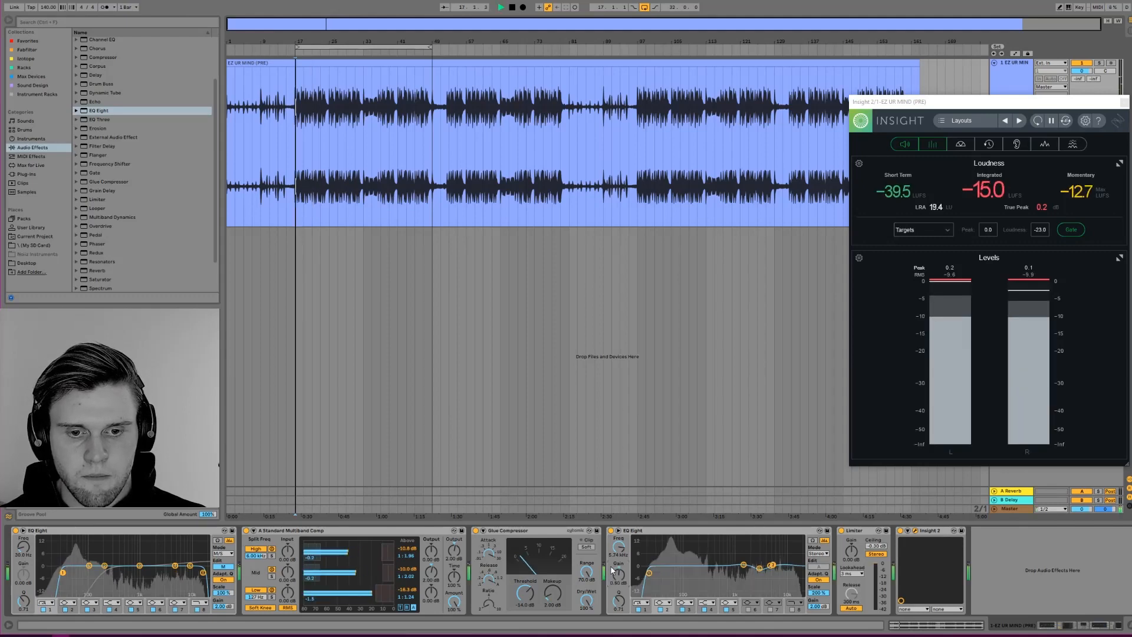
{"action": "left_click", "coordinate": [759, 568]}
{"action": "scroll", "coordinate": [614, 575], "scroll_direction": "down", "scroll_amount": 1}
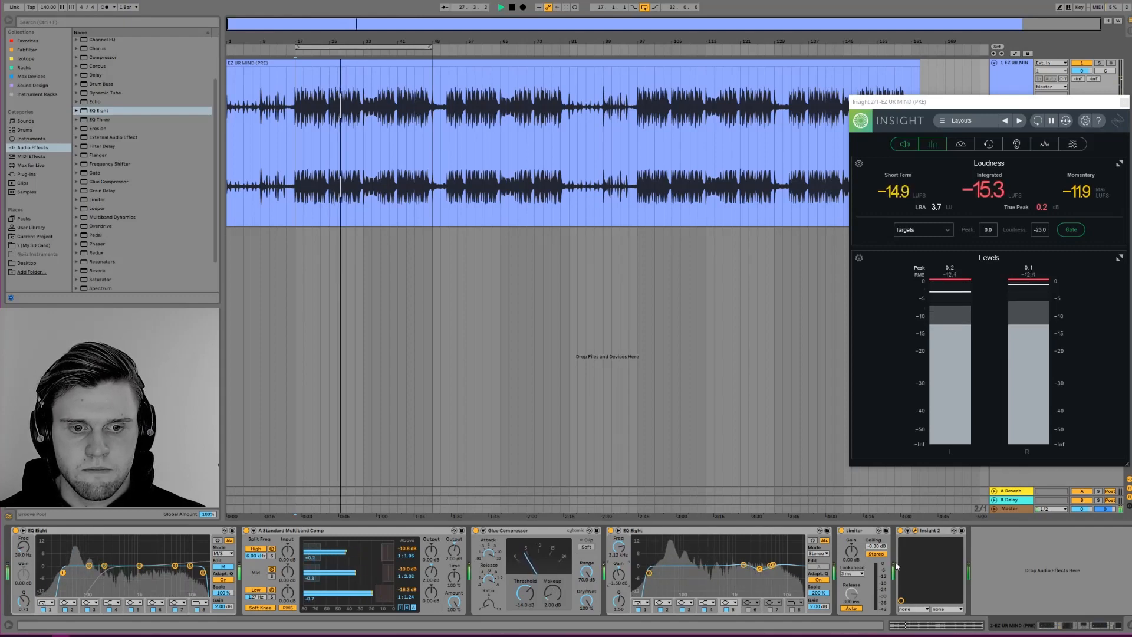
{"action": "key", "text": "space"}
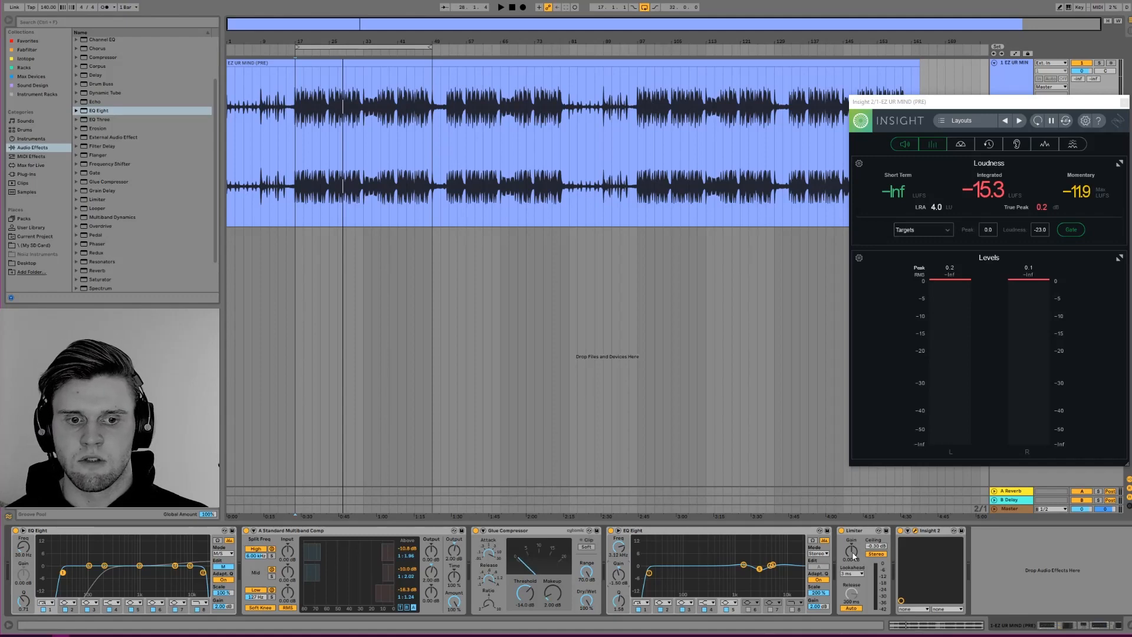
Raise the Limiter's gain during playback from bar 17 to make the master louder
{"action": "key", "text": "space"}
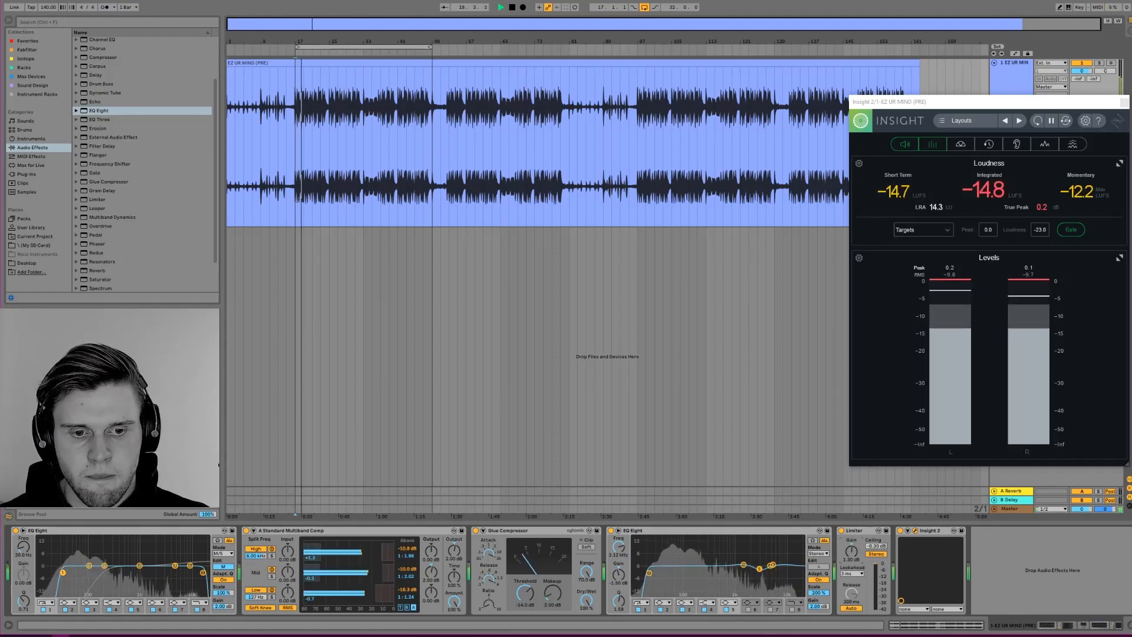
{"action": "left_click_drag", "start_coordinate": [852, 552], "coordinate": [852, 531]}
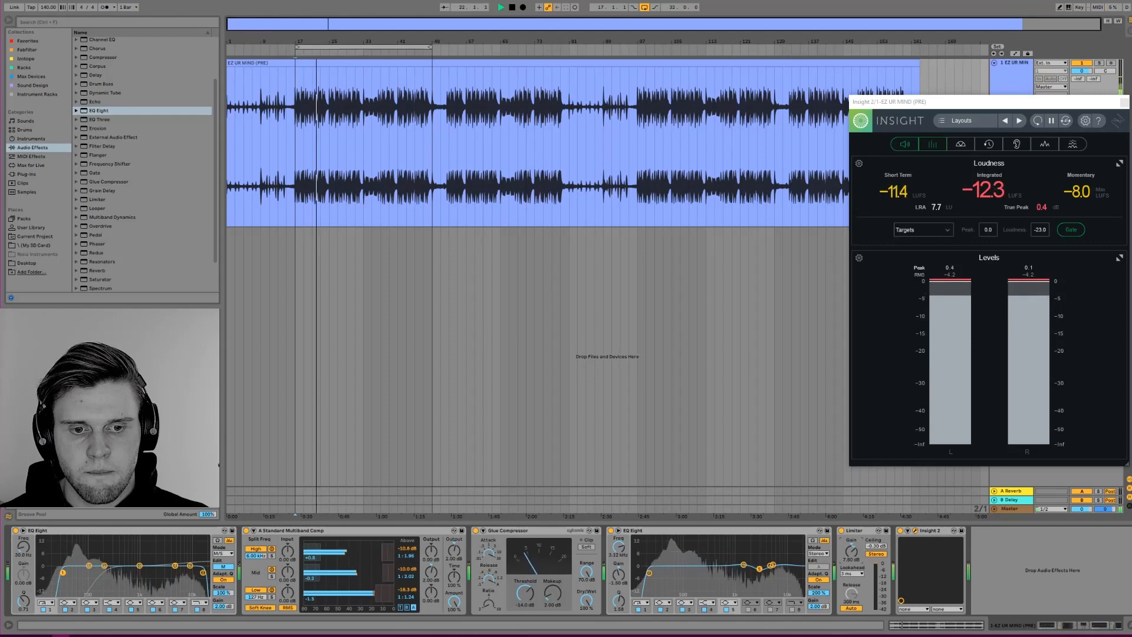
{"action": "left_click_drag", "start_coordinate": [852, 555], "coordinate": [852, 553]}
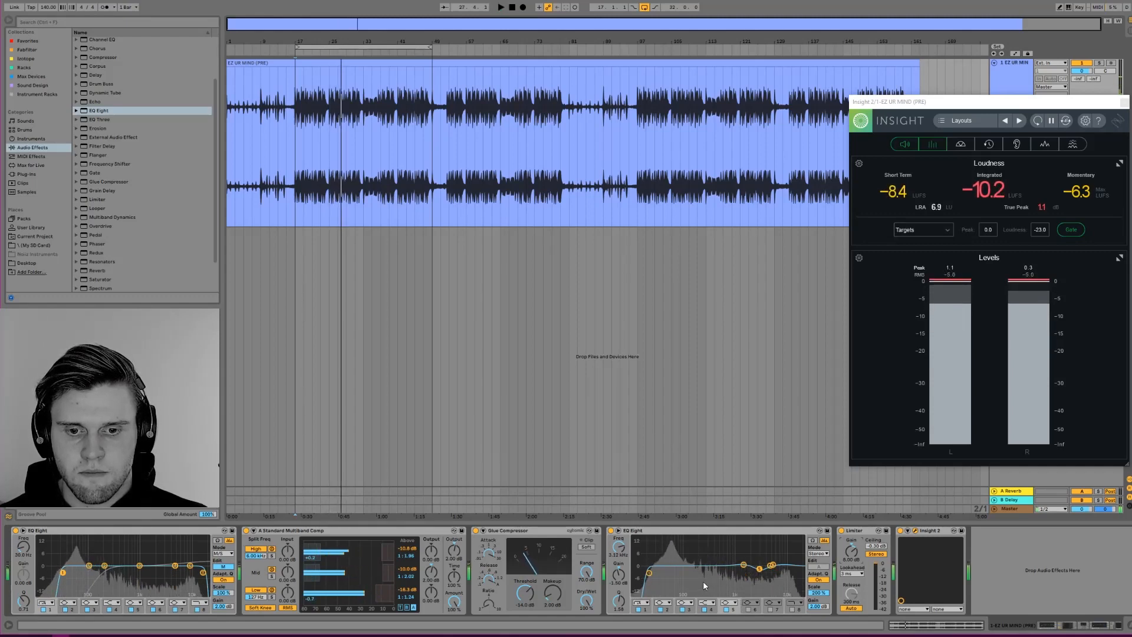
{"action": "key", "text": "space"}
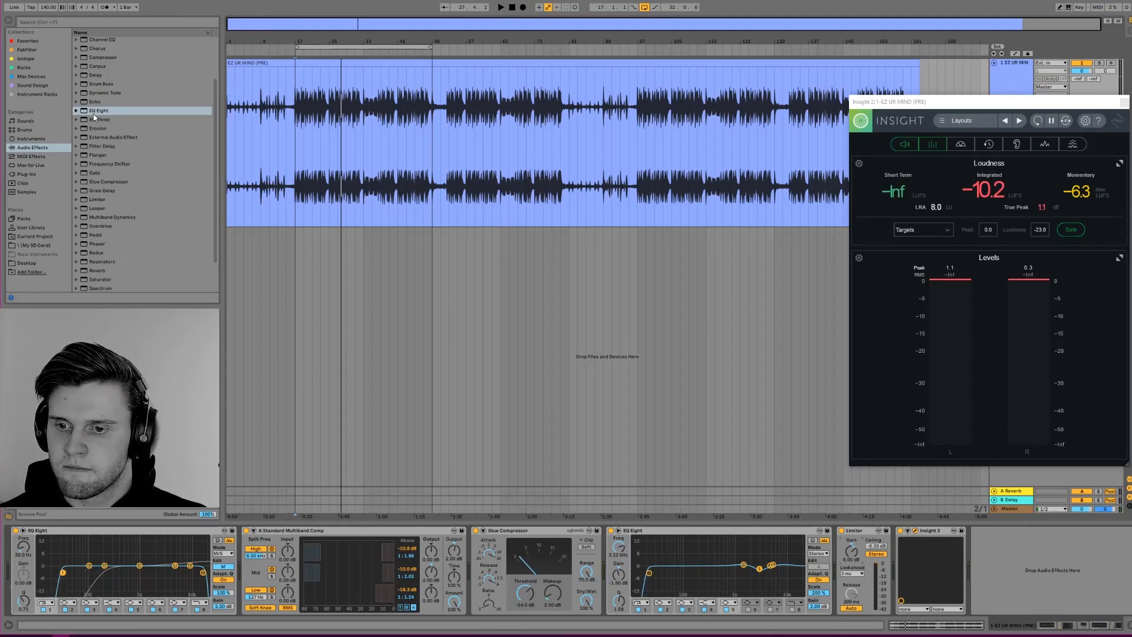
{"action": "left_click_drag", "start_coordinate": [93, 113], "coordinate": [242, 588]}
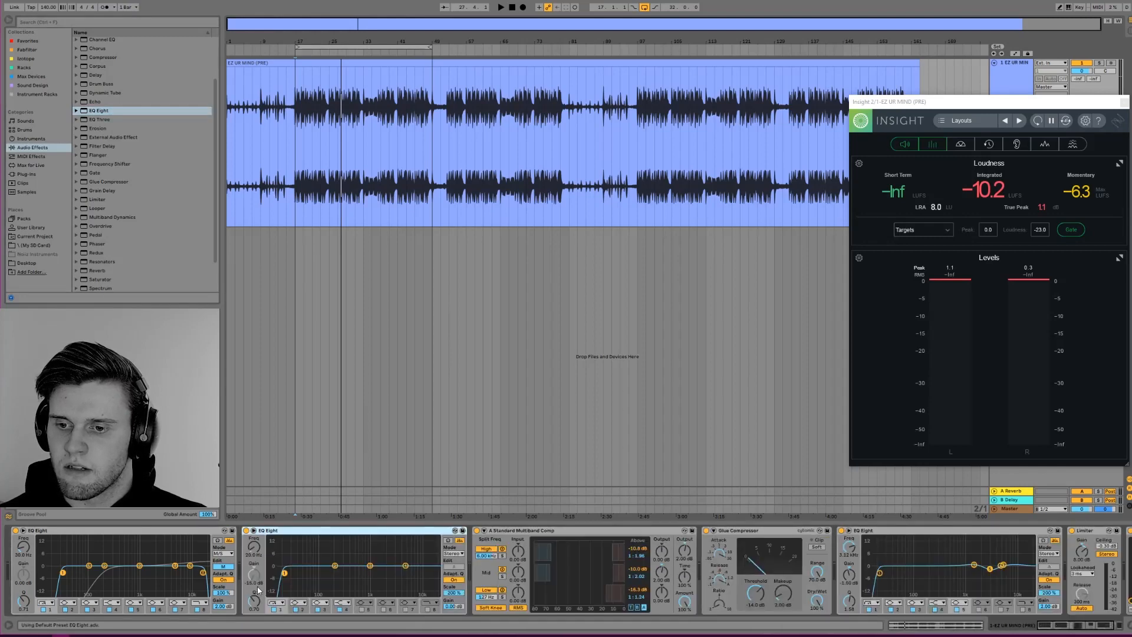
{"action": "left_click", "coordinate": [336, 567]}
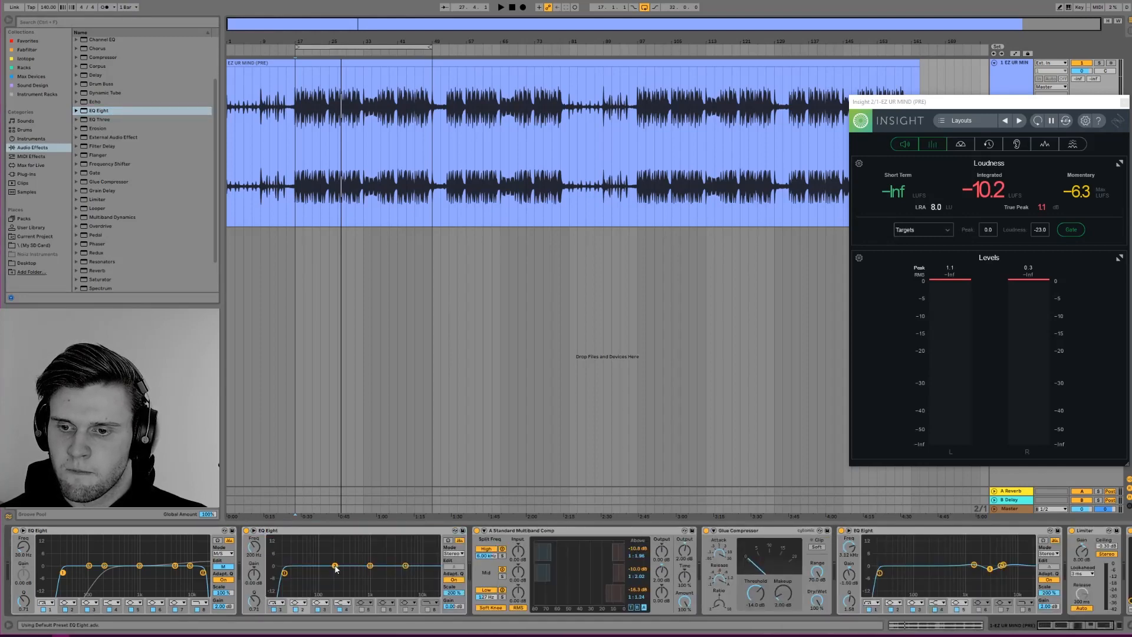
{"action": "left_click", "coordinate": [279, 531]}
{"action": "key", "text": "Delete"}
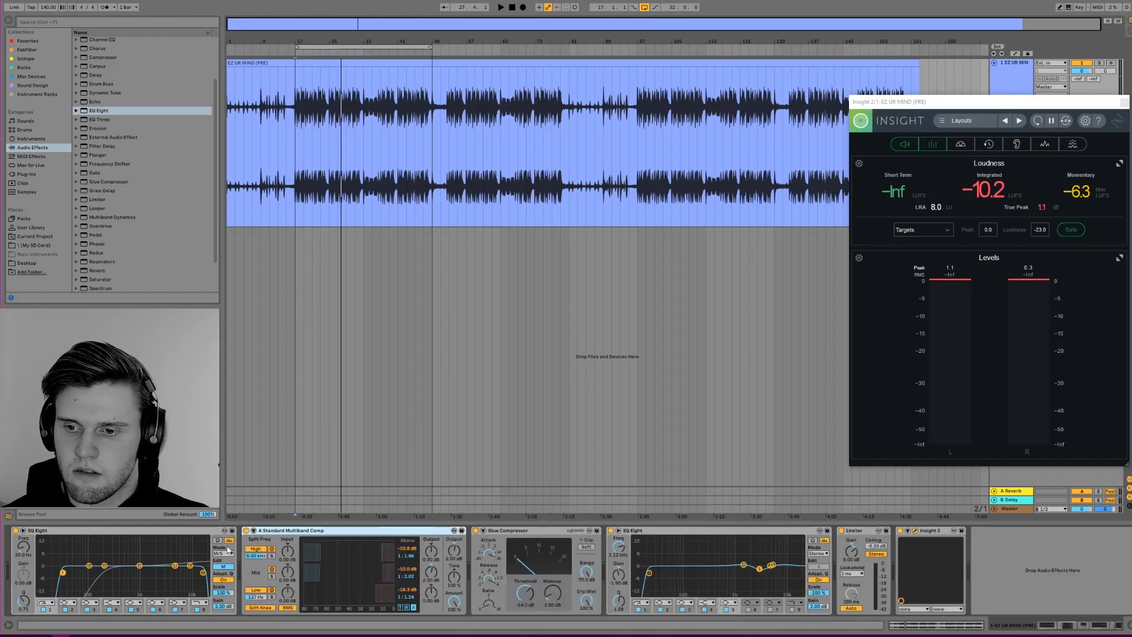
Shift band 2 of the first EQ Eight's mid channel to 133 Hz and boost it to 1 dB during playback
{"action": "left_click", "coordinate": [89, 566]}
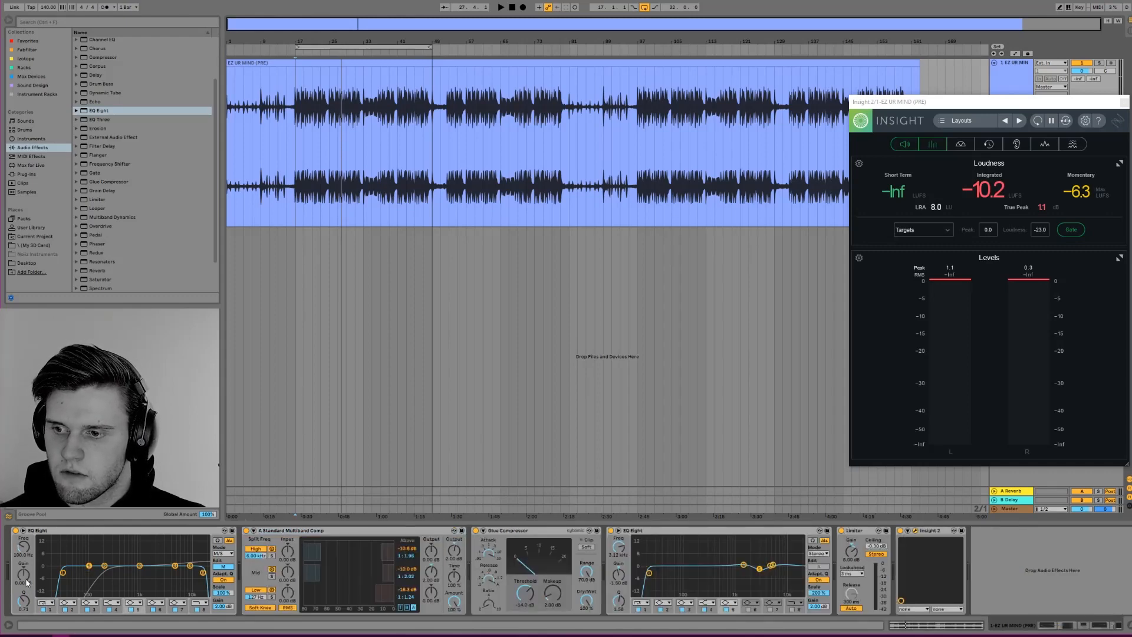
{"action": "key", "text": "space"}
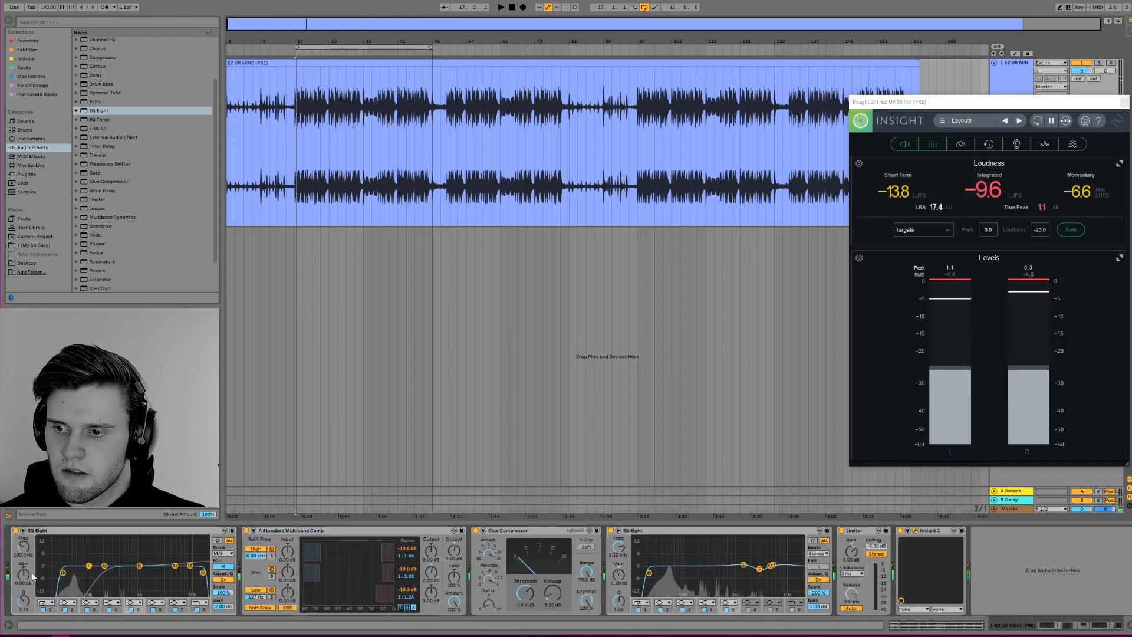
{"action": "left_click_drag", "start_coordinate": [93, 566], "coordinate": [91, 565]}
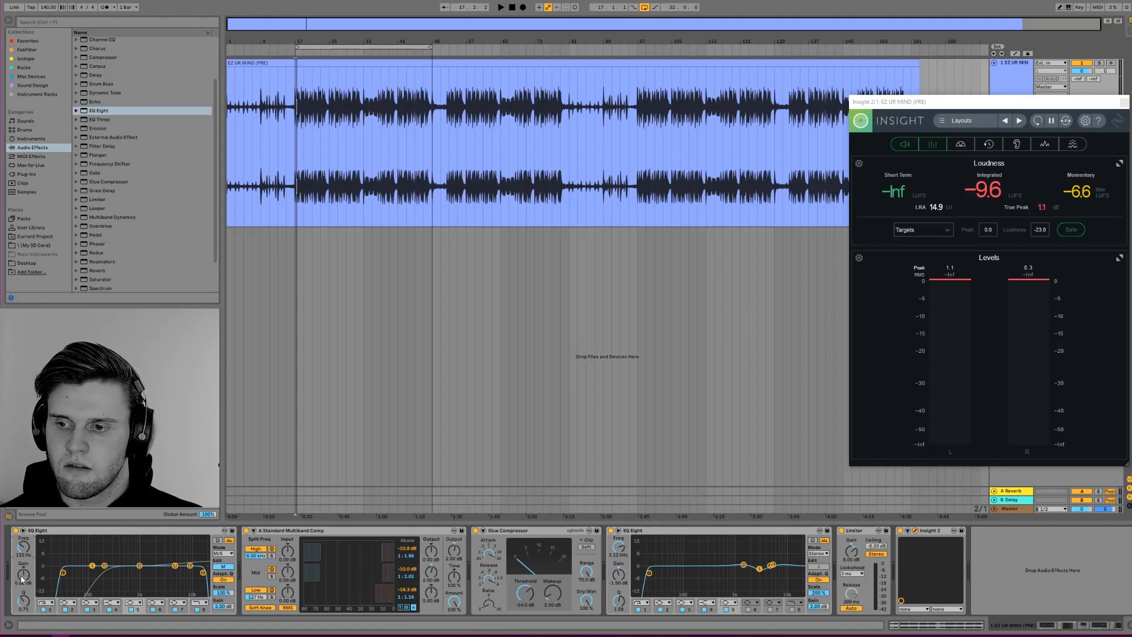
{"action": "key", "text": "space"}
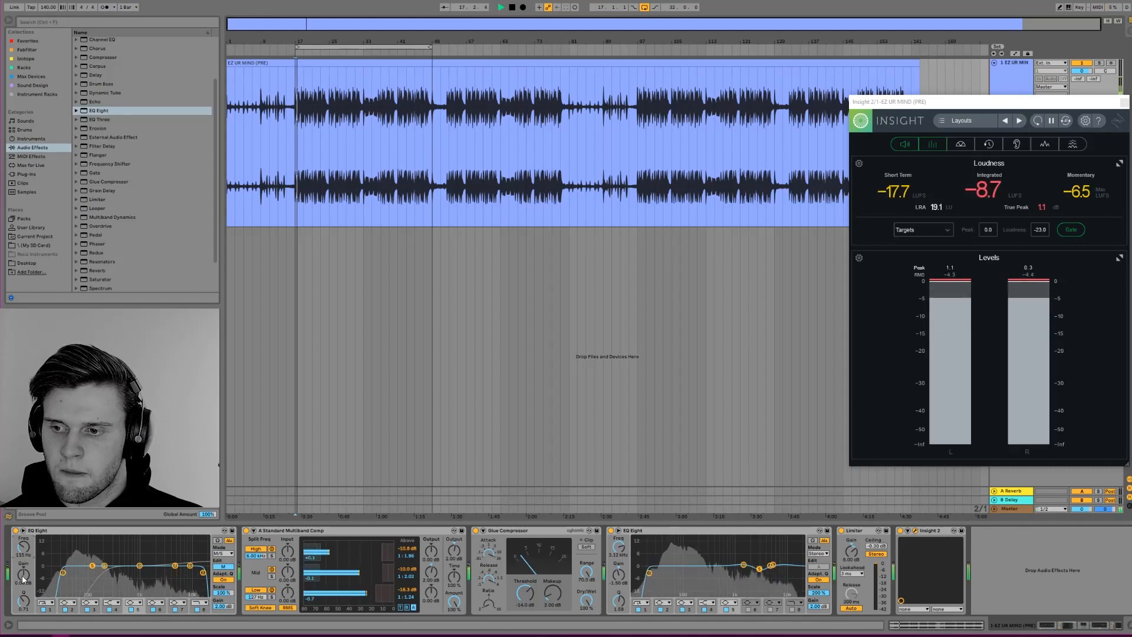
{"action": "left_click_drag", "start_coordinate": [22, 579], "coordinate": [22, 563]}
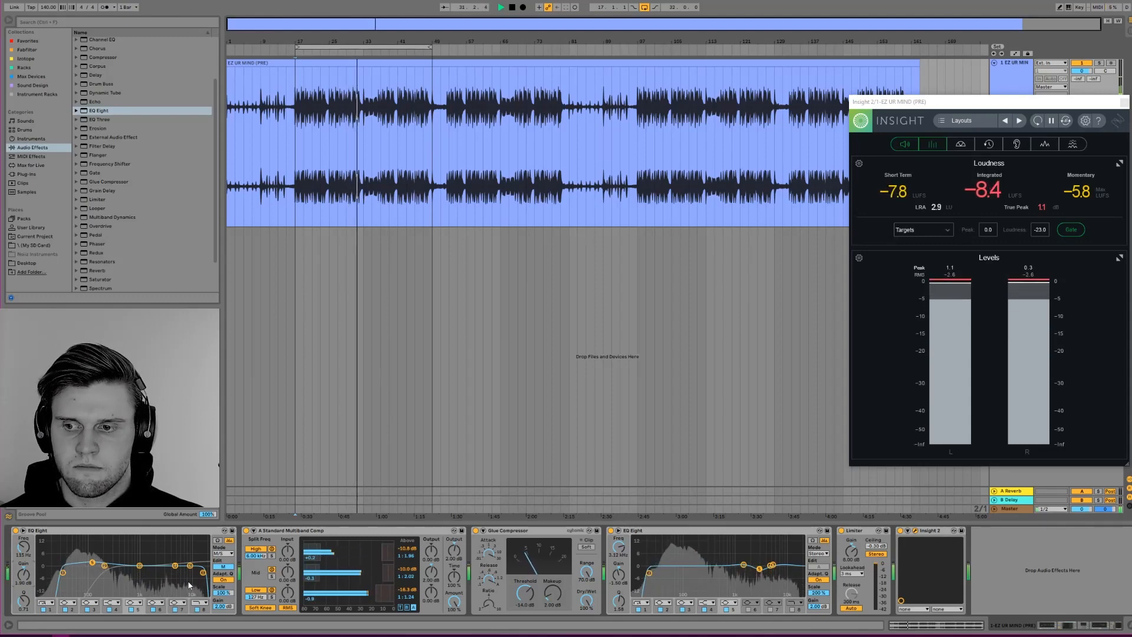
{"action": "key", "text": "space"}
Switch the first EQ Eight to side-channel editing and boost its band around 979 Hz
{"action": "left_click", "coordinate": [224, 566]}
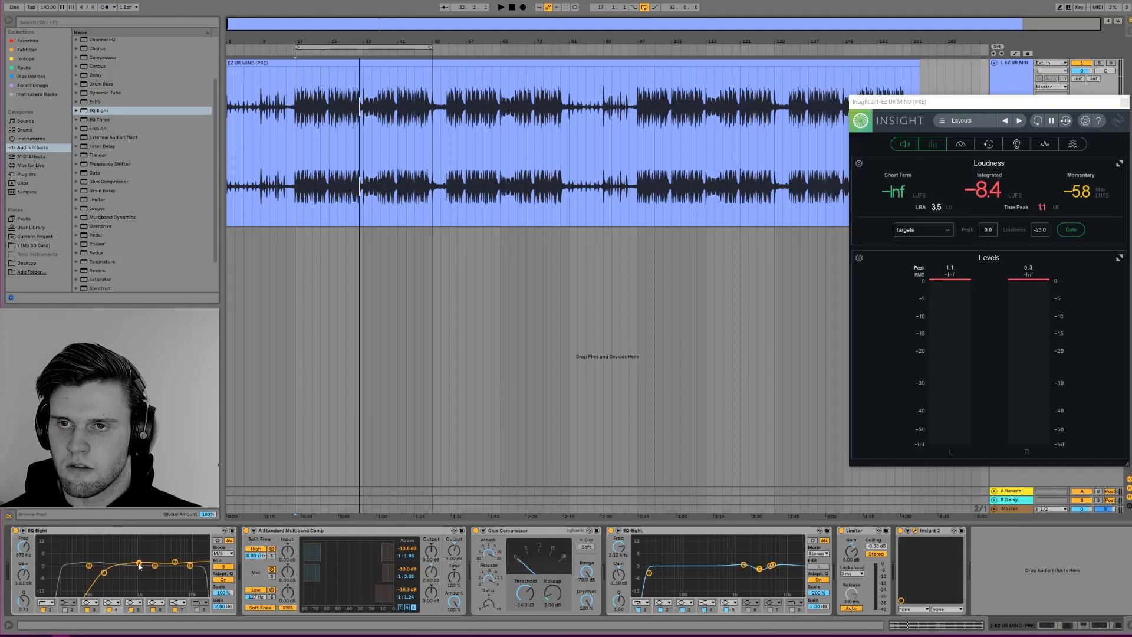
Set the insert position at bar 17 and show the Sound Field meter in Insight as Lissajous
{"action": "left_click", "coordinate": [298, 145]}
{"action": "left_click", "coordinate": [963, 146]}
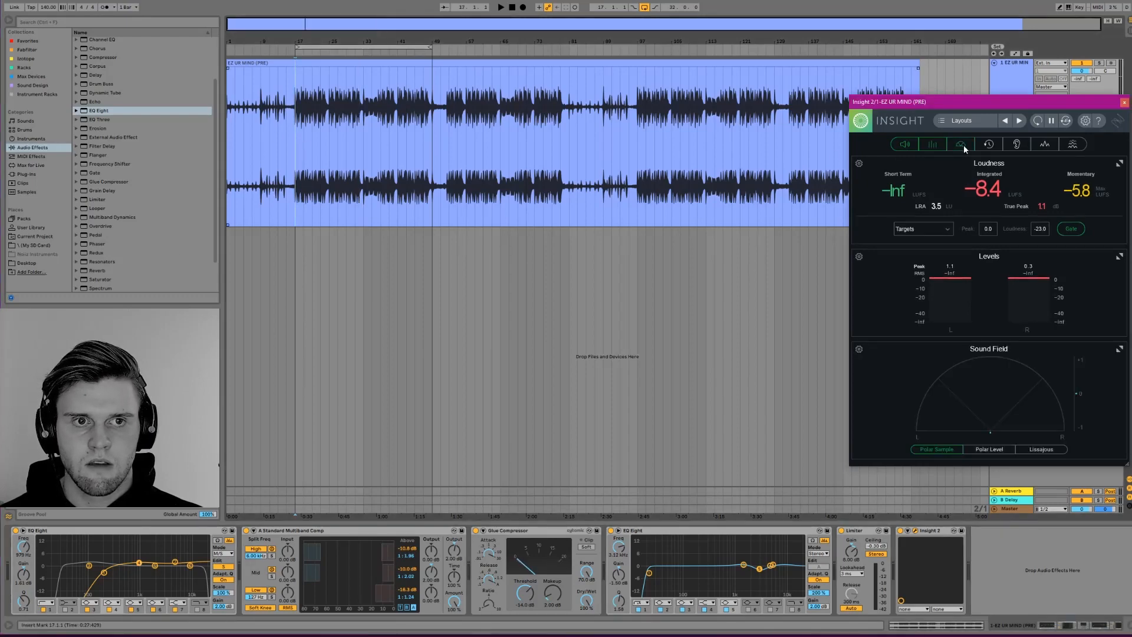
{"action": "left_click", "coordinate": [964, 144]}
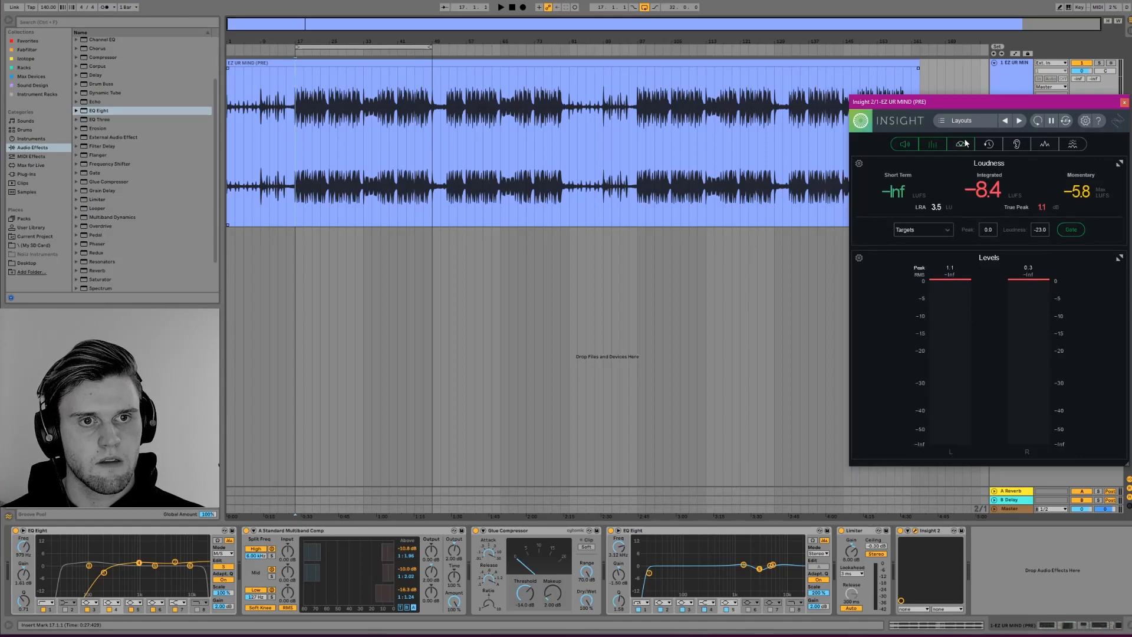
{"action": "left_click", "coordinate": [966, 144]}
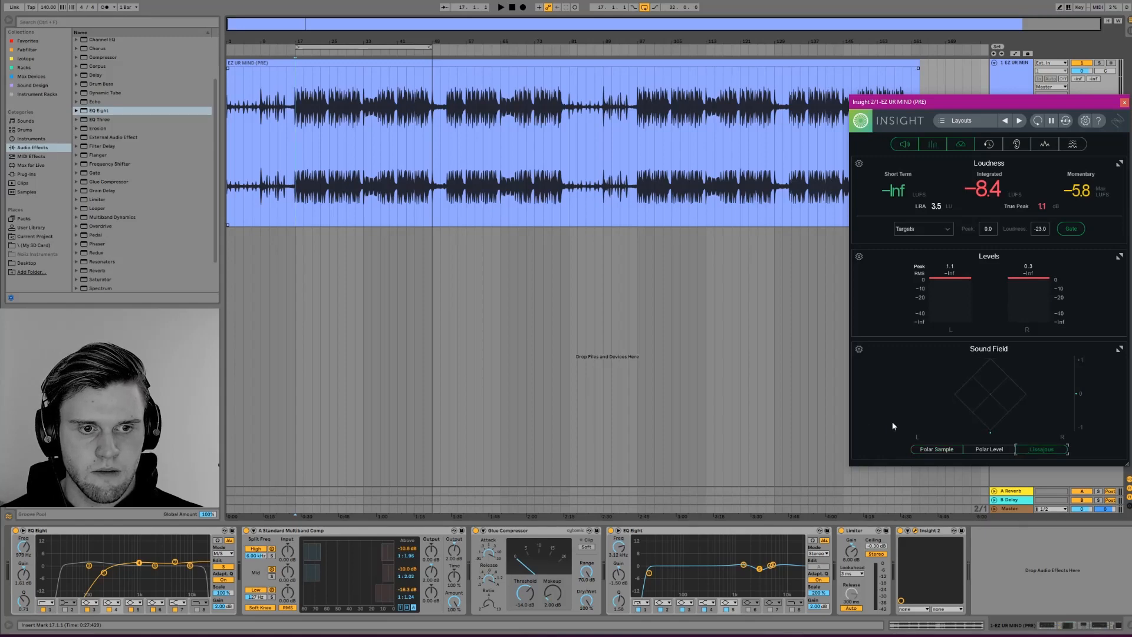
Play from bar 17 and raise the side channel's band at 1000 Hz in the first EQ Eight
{"action": "key", "text": "space"}
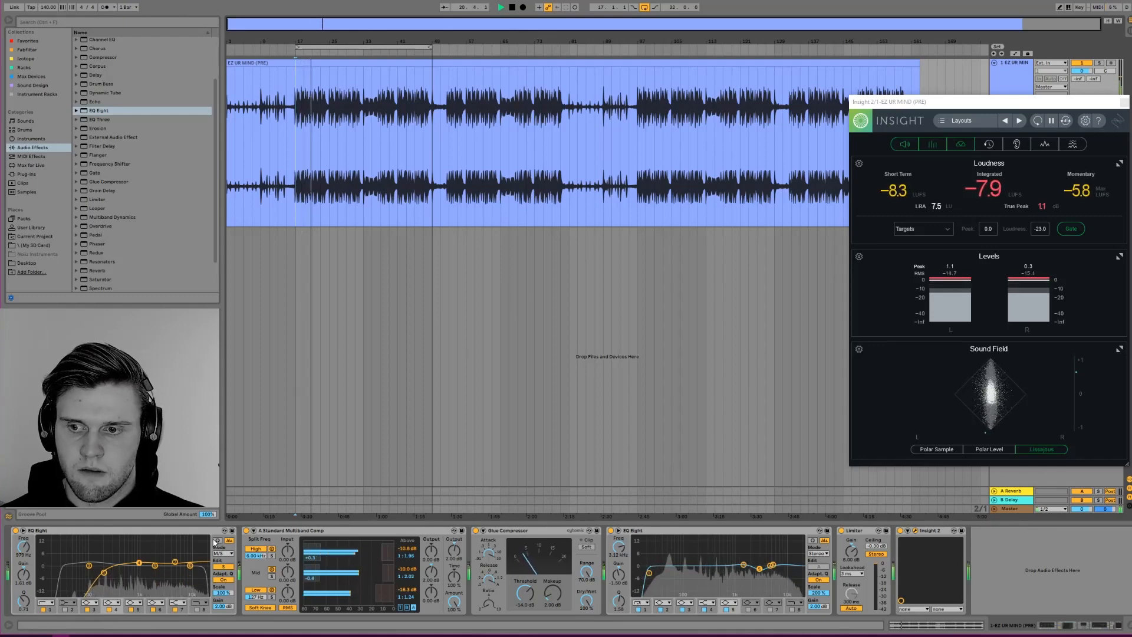
{"action": "left_click", "coordinate": [139, 563]}
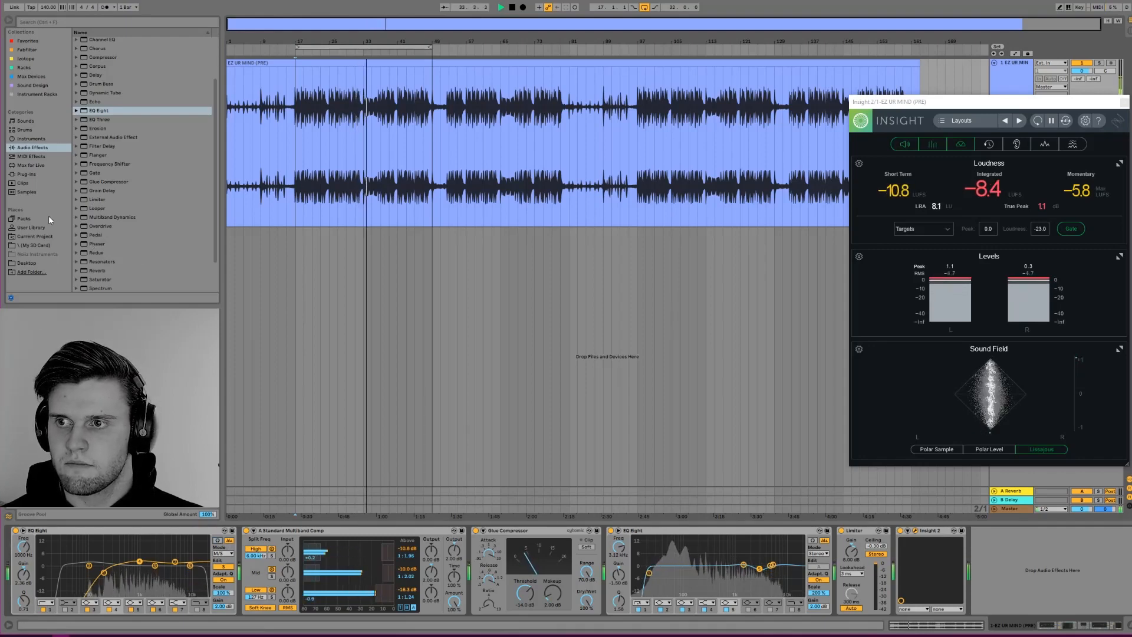
Stop playback, add a Utility directly before the Limiter and turn on its Mono option
{"action": "left_click", "coordinate": [26, 175]}
{"action": "left_click", "coordinate": [27, 149]}
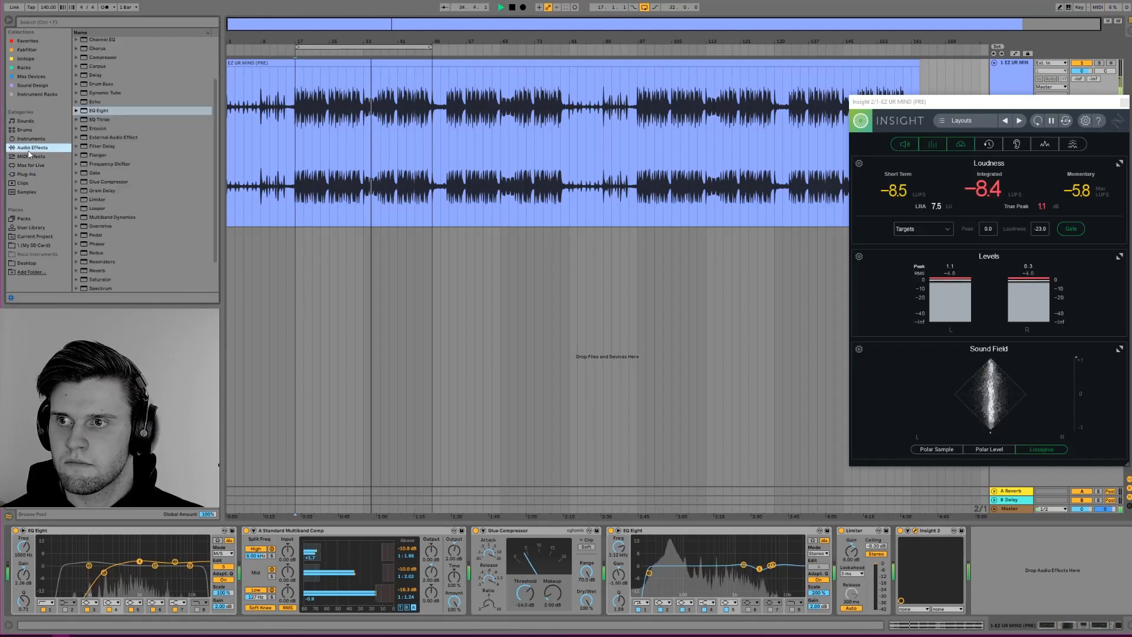
{"action": "scroll", "coordinate": [112, 260], "scroll_direction": "down", "scroll_amount": 2}
{"action": "key", "text": "space"}
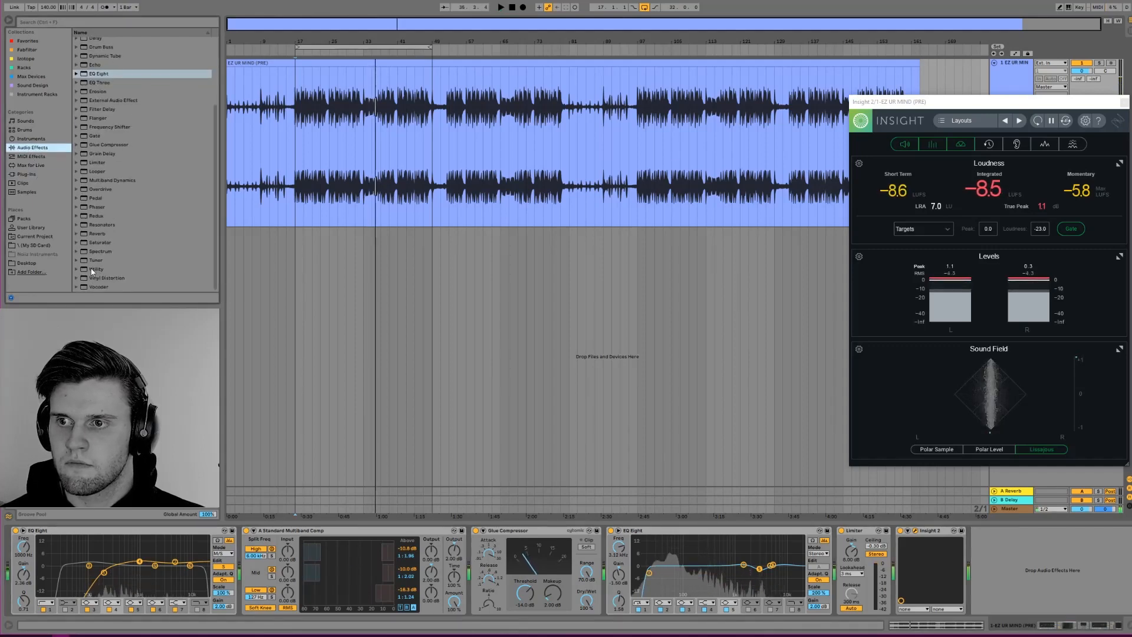
{"action": "left_click", "coordinate": [109, 267]}
{"action": "left_click_drag", "start_coordinate": [902, 583], "coordinate": [904, 581]}
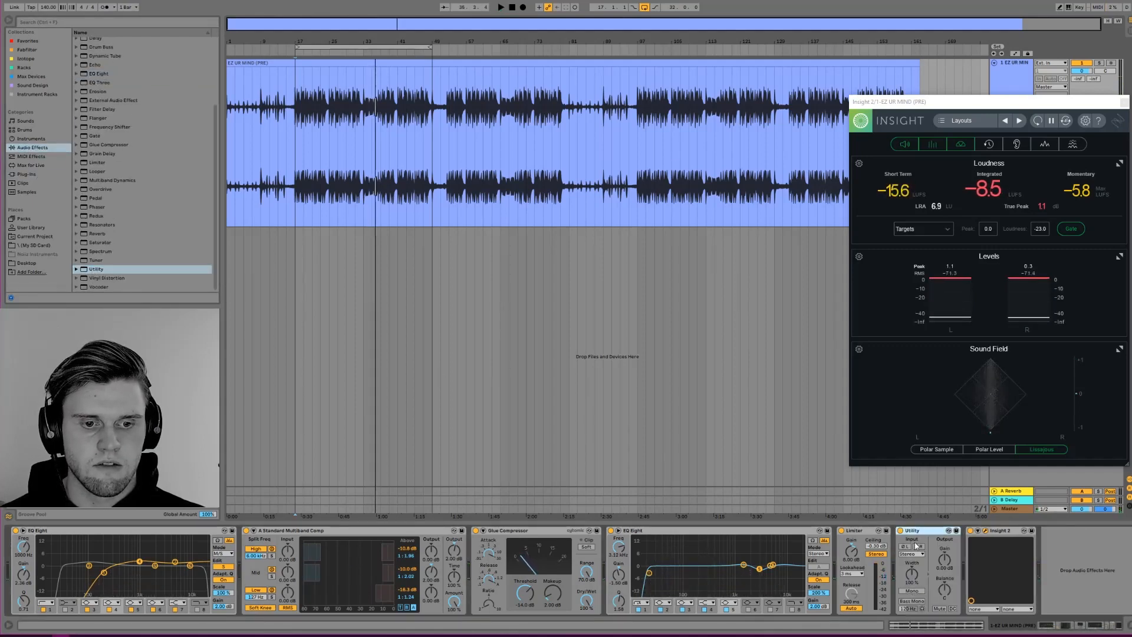
{"action": "left_click_drag", "start_coordinate": [918, 533], "coordinate": [860, 590]}
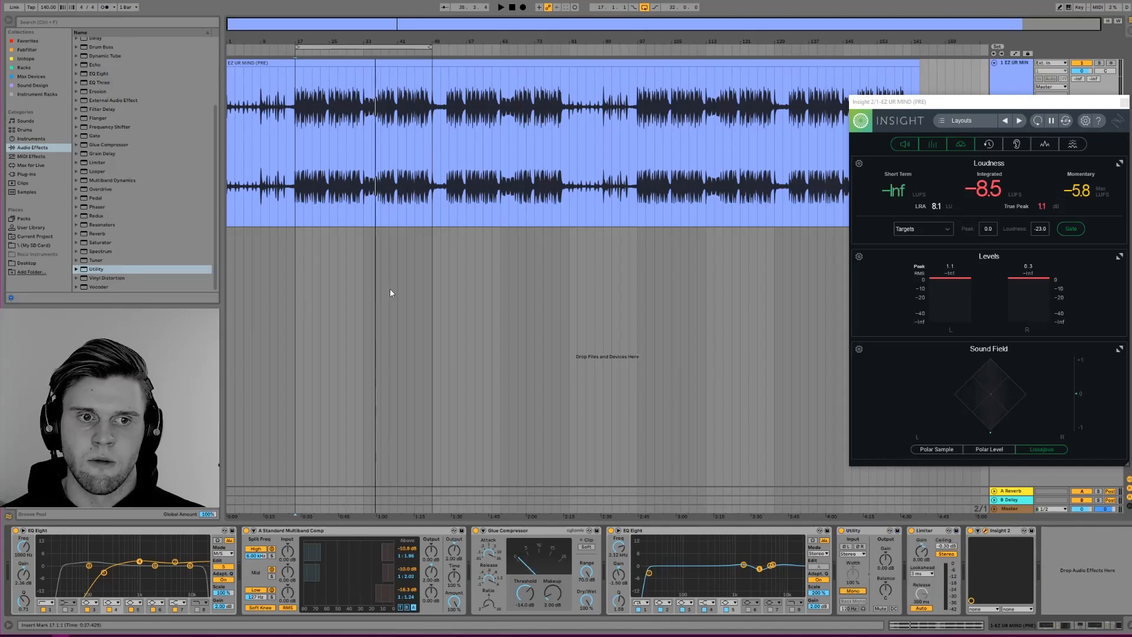
Audition the master in mono from bar 17 and from bar 33
{"action": "key", "text": "space"}
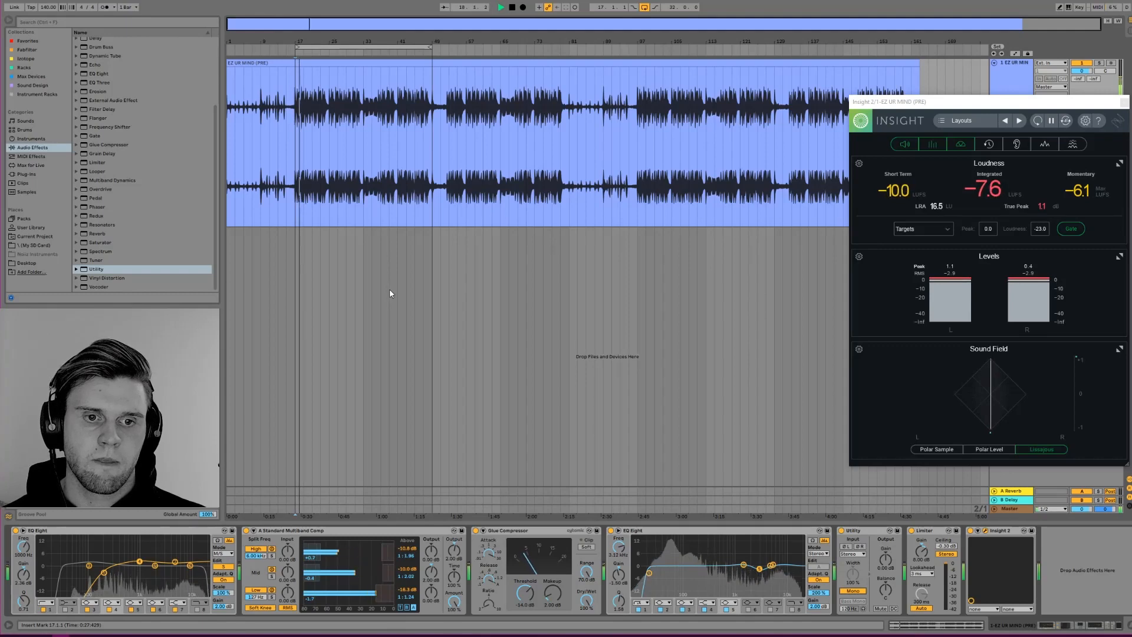
{"action": "key", "text": "space"}
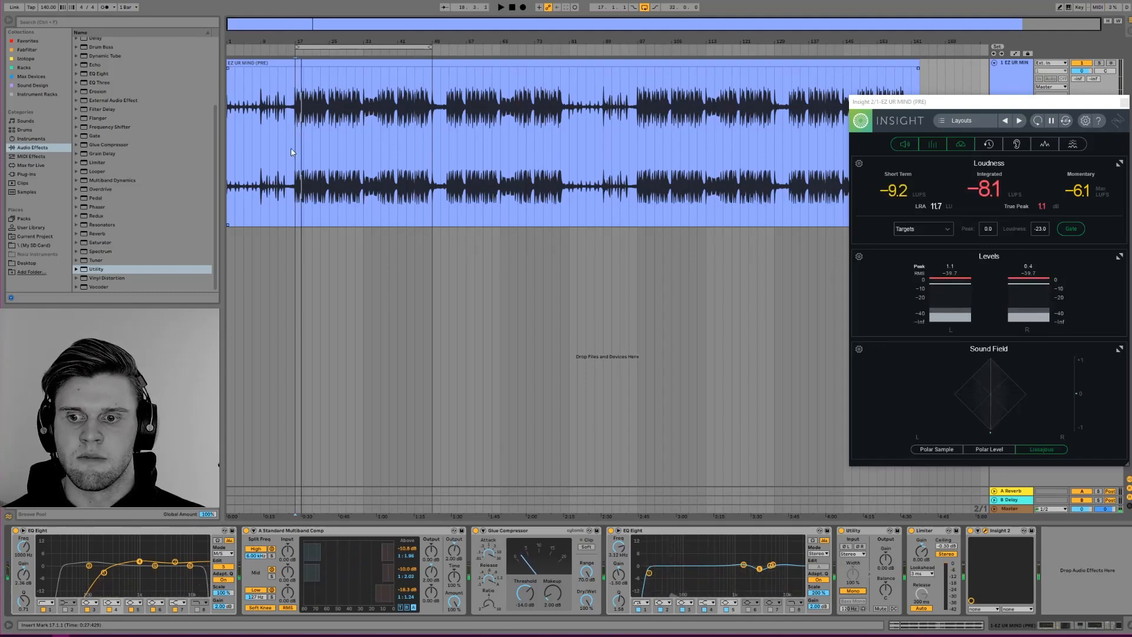
{"action": "key", "text": "space"}
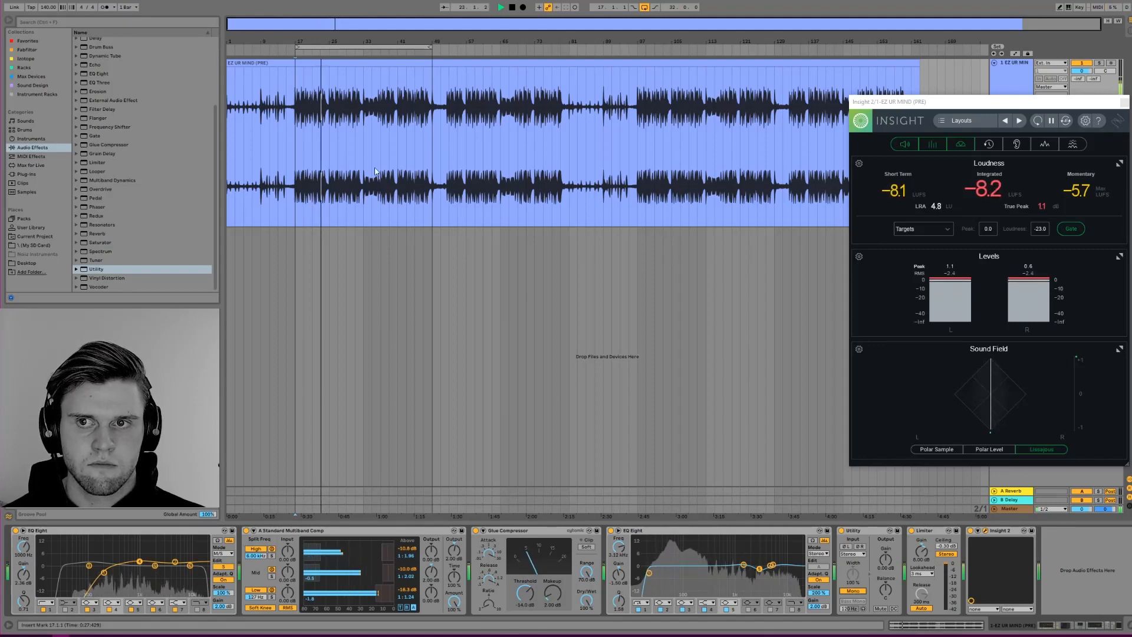
{"action": "left_click", "coordinate": [367, 136]}
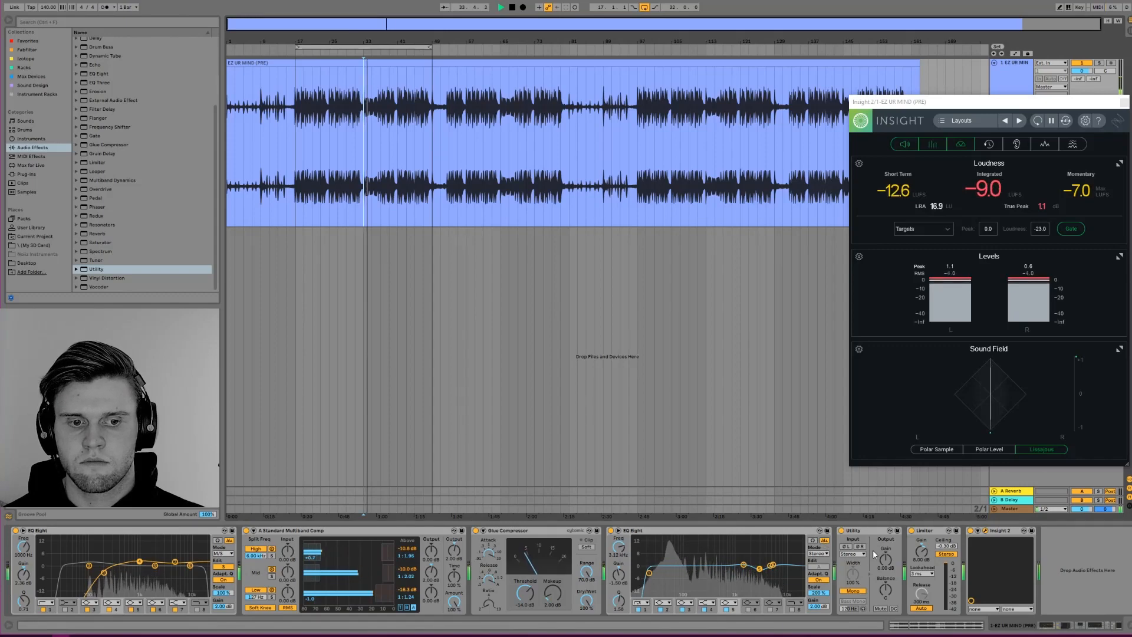
{"action": "key", "text": "space"}
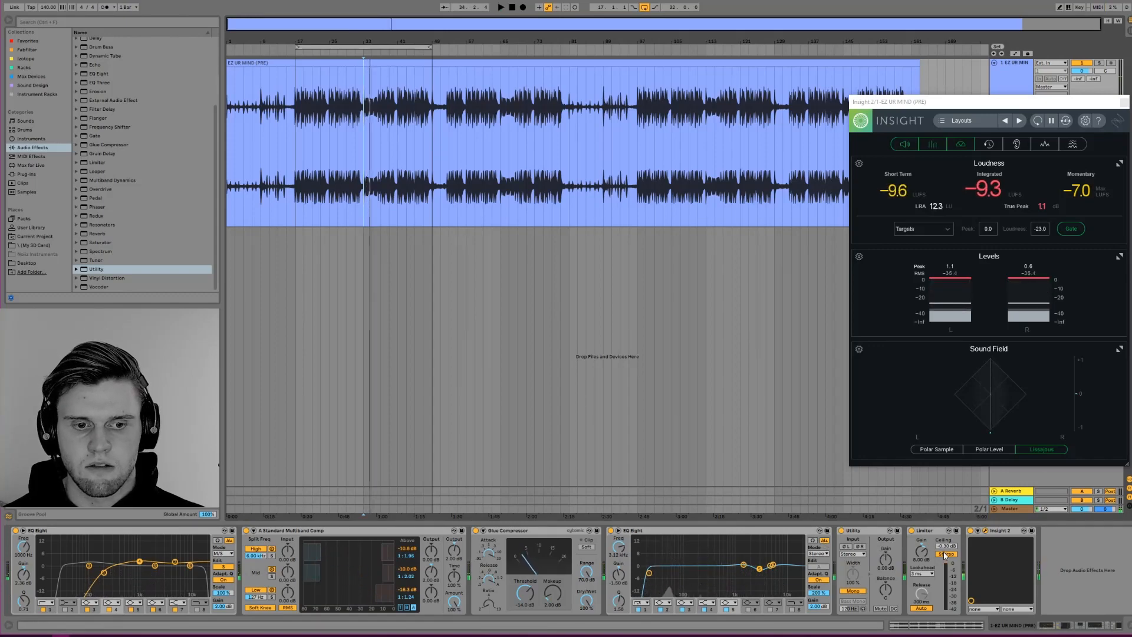
Turn off Mono, delete the Utility from the chain and replay the master in stereo from bar 33
{"action": "left_click", "coordinate": [862, 591]}
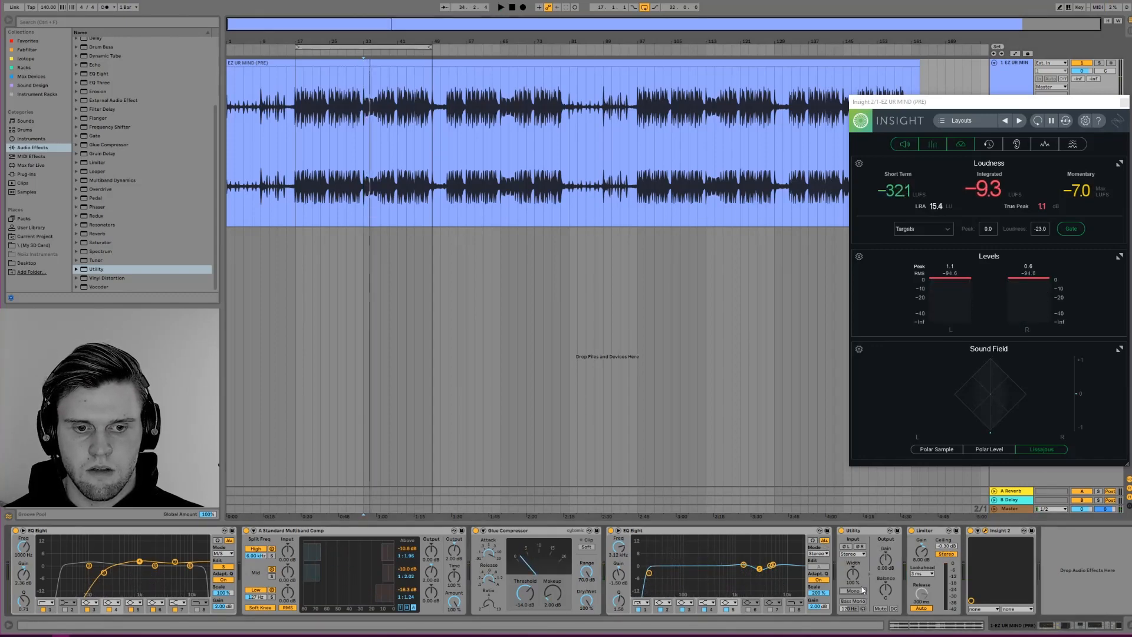
{"action": "key", "text": "Delete"}
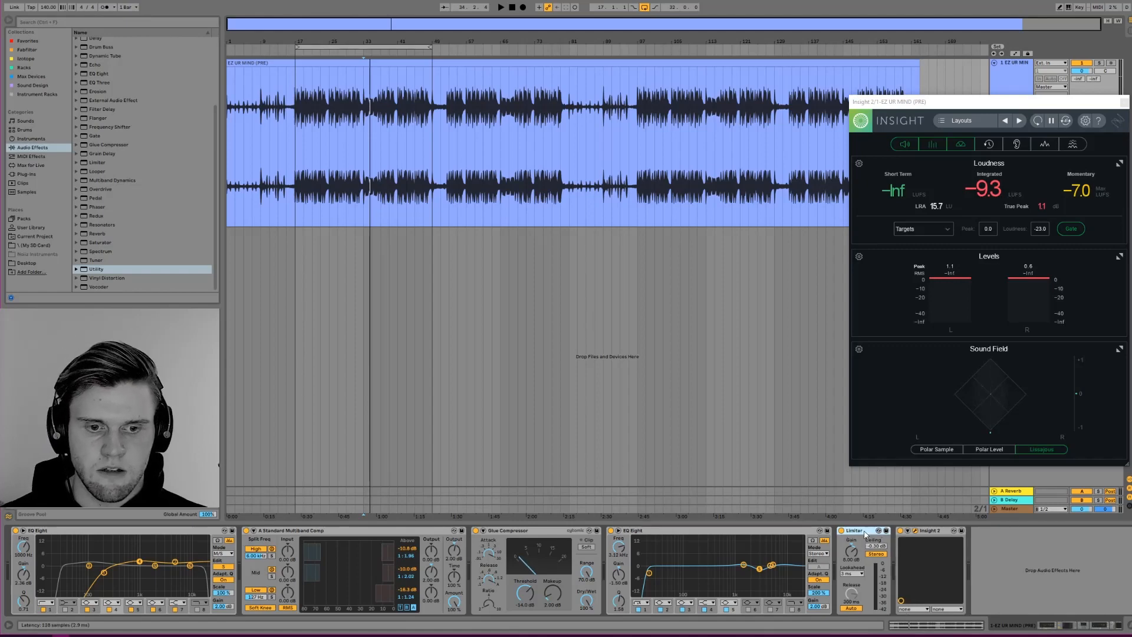
{"action": "key", "text": "space"}
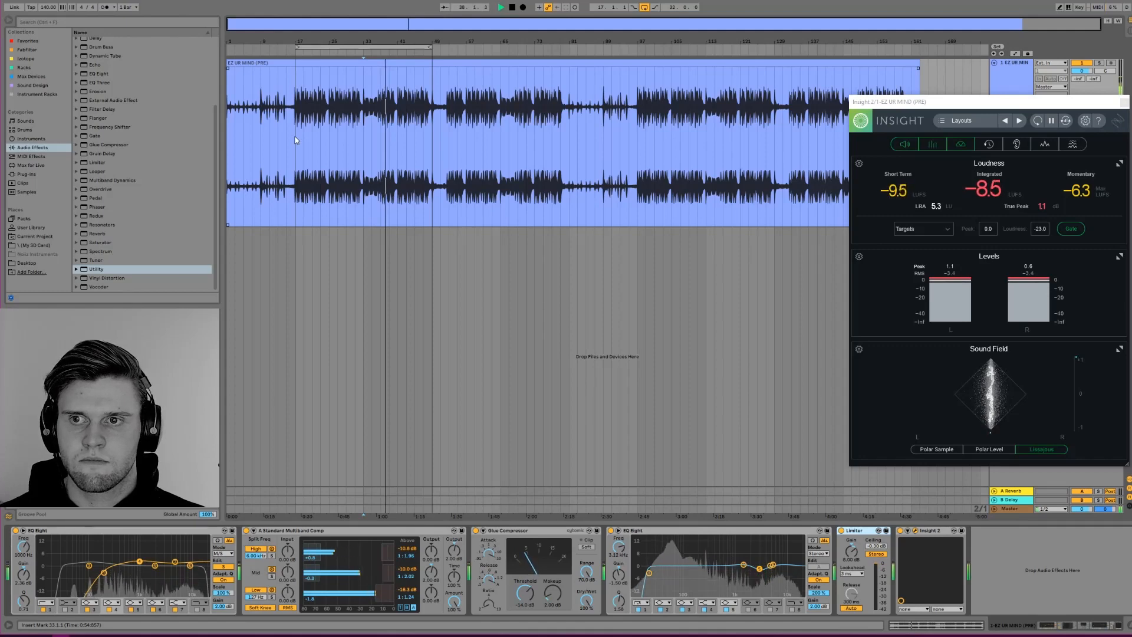
{"action": "key", "text": "space"}
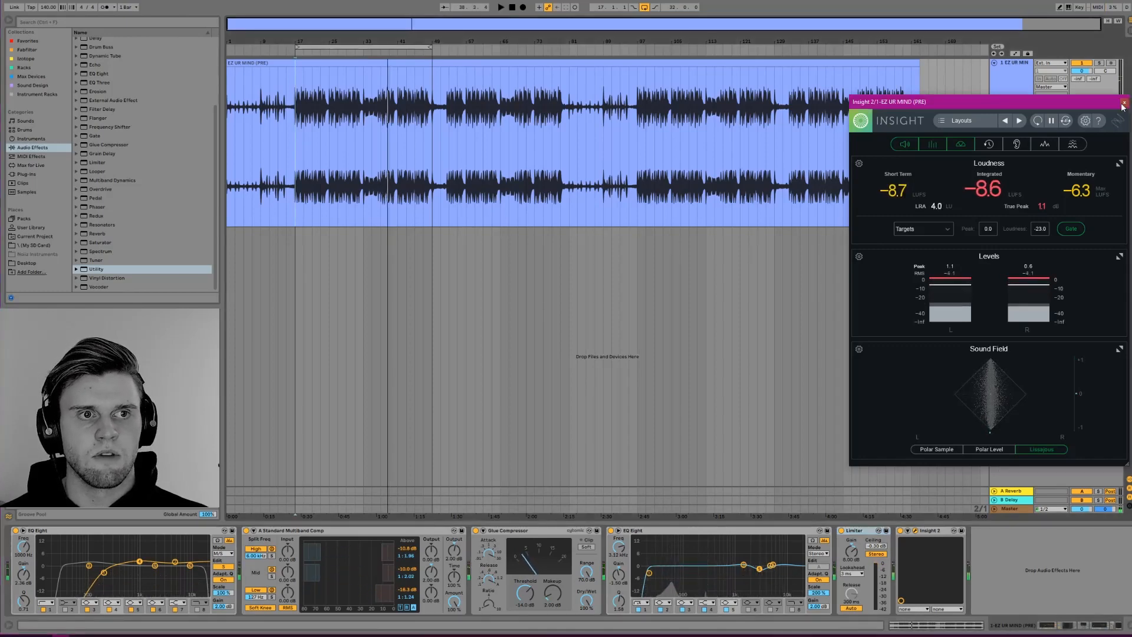
Hide the Insight window and freeze the EZ UR MIND track
{"action": "key", "text": "ctrl+alt+p"}
{"action": "right_click", "coordinate": [992, 261]}
{"action": "right_click", "coordinate": [1001, 168]}
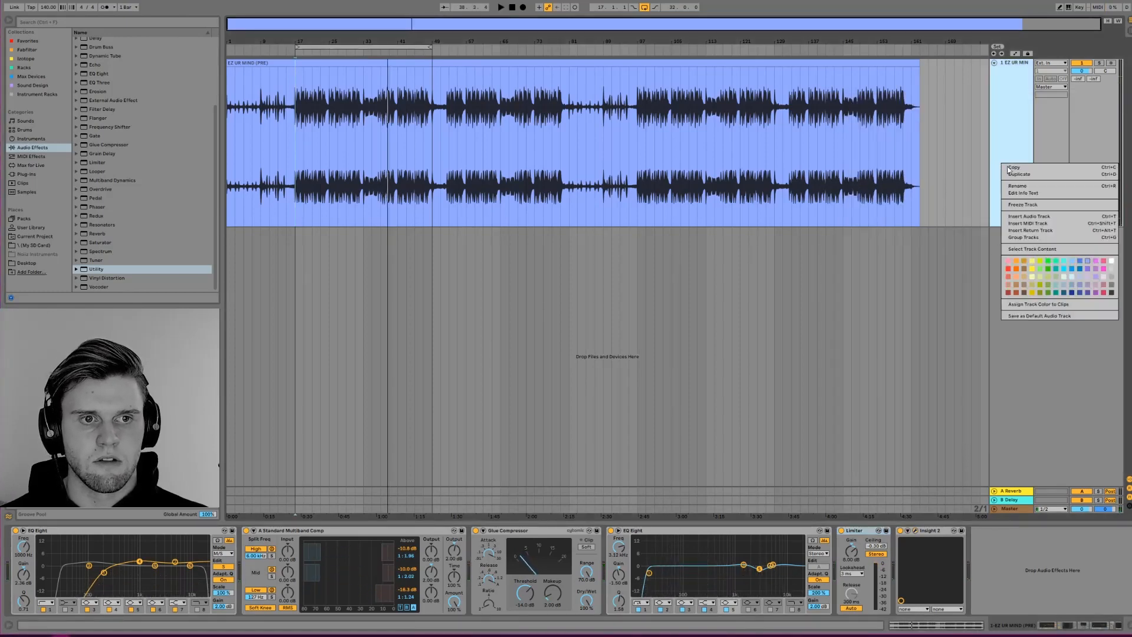
{"action": "left_click", "coordinate": [1026, 205]}
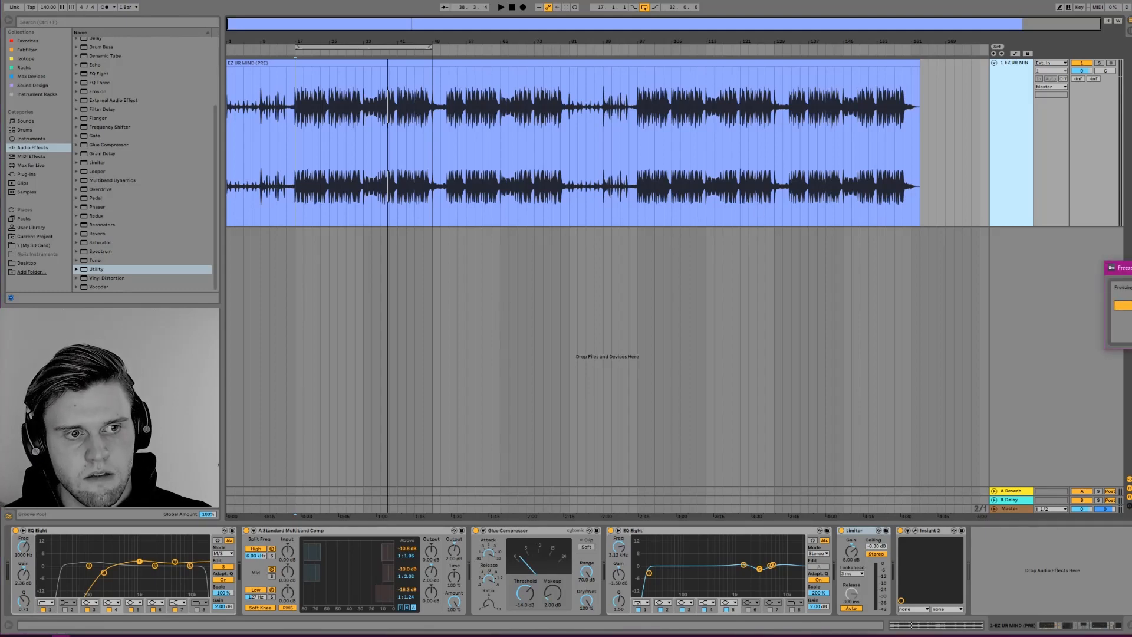
{"action": "left_click_drag", "start_coordinate": [1130, 267], "coordinate": [835, 319]}
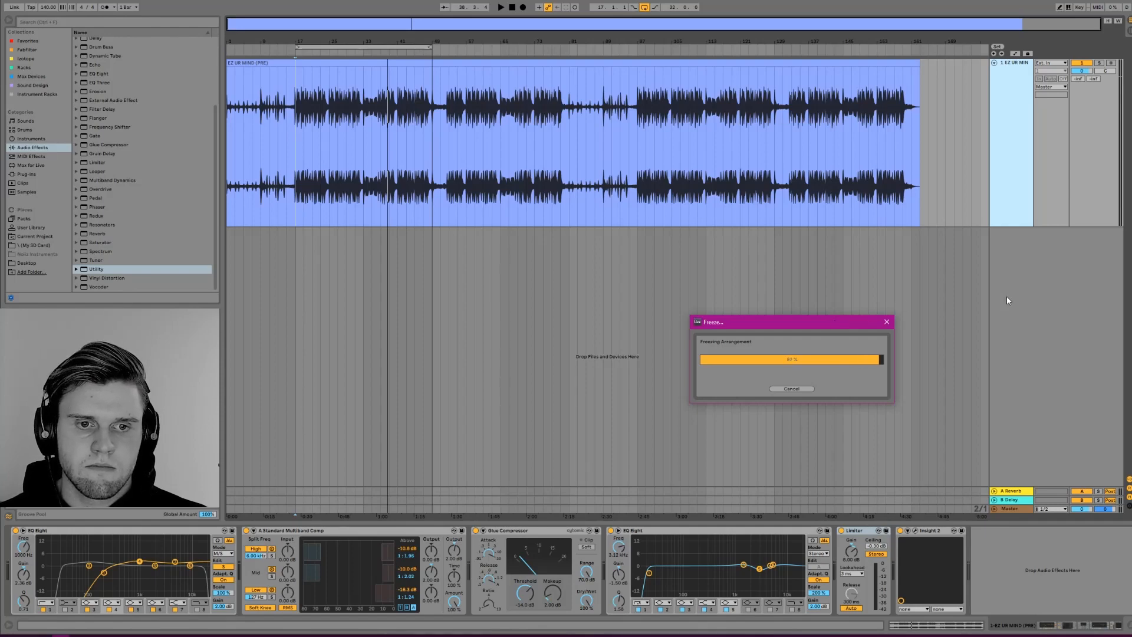
Insert a new audio track and copy the frozen EZ UR MIND clip onto it from the start
{"action": "right_click", "coordinate": [1037, 268]}
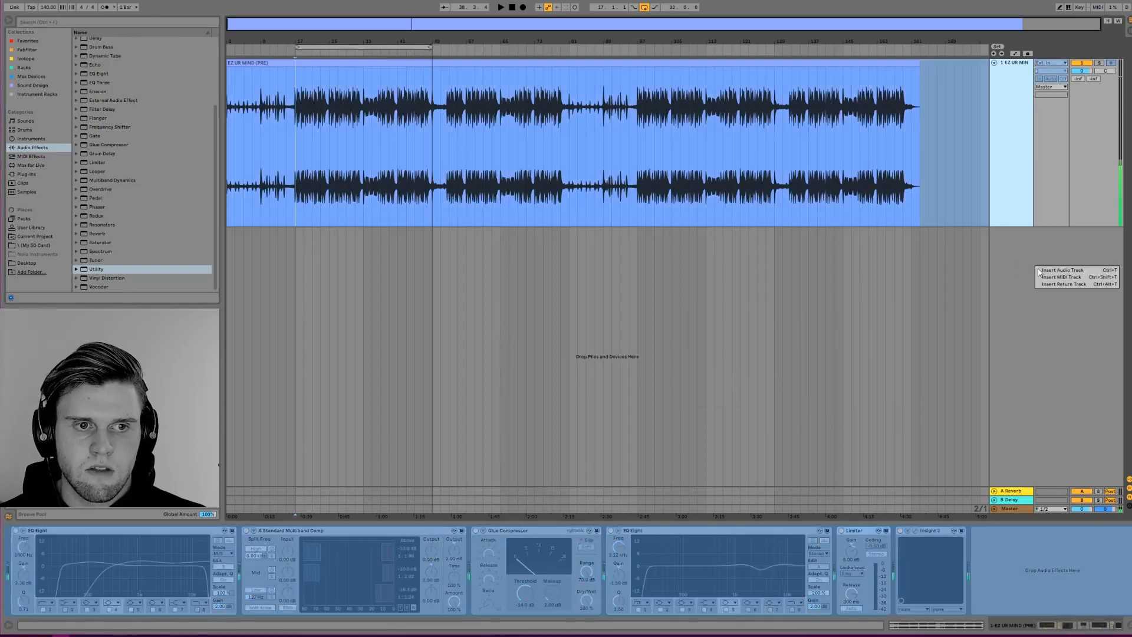
{"action": "left_click", "coordinate": [1049, 270]}
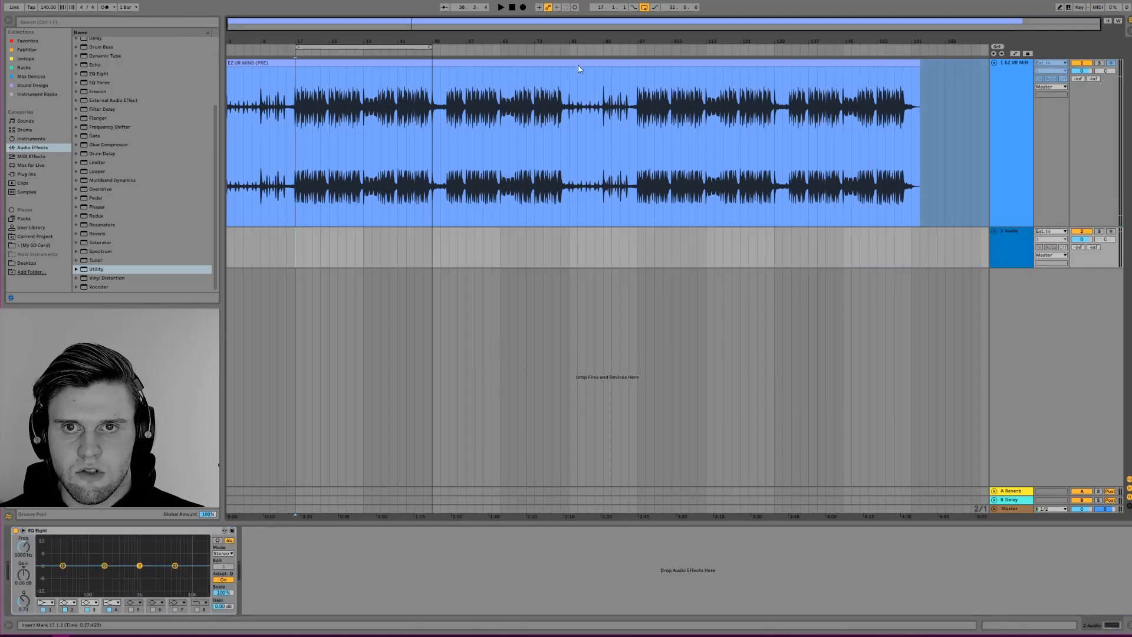
{"action": "left_click_drag", "start_coordinate": [578, 68], "coordinate": [577, 83]}
{"action": "left_click_drag", "start_coordinate": [571, 246], "coordinate": [571, 246]}
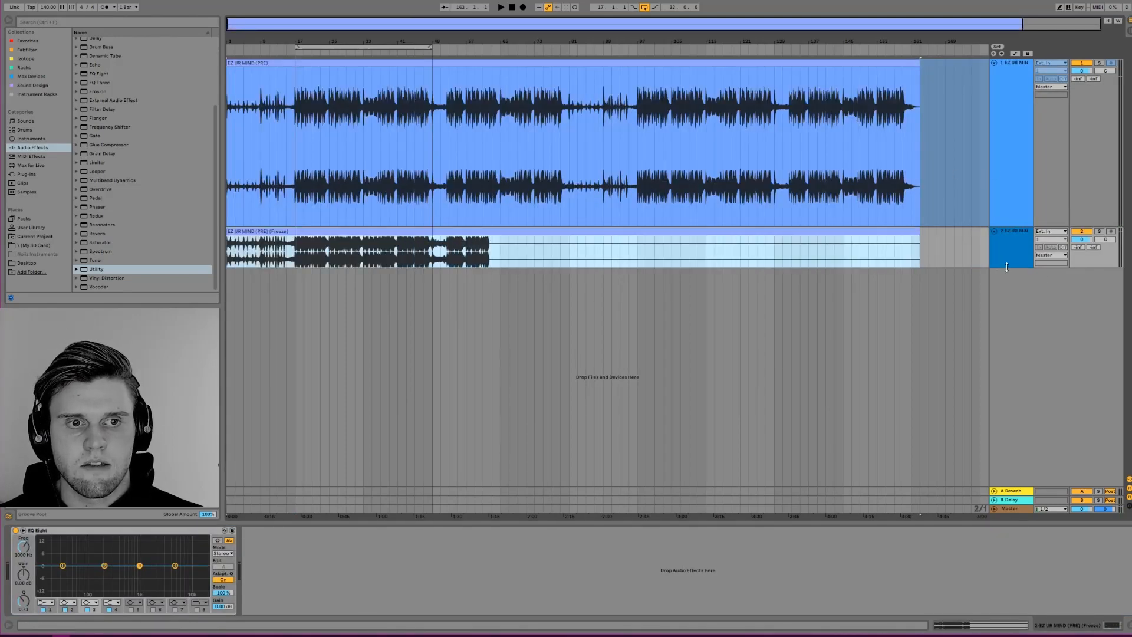
Enlarge the rendered audio track and unfreeze the original EZ UR MIND track
{"action": "left_click_drag", "start_coordinate": [1016, 268], "coordinate": [1017, 413]}
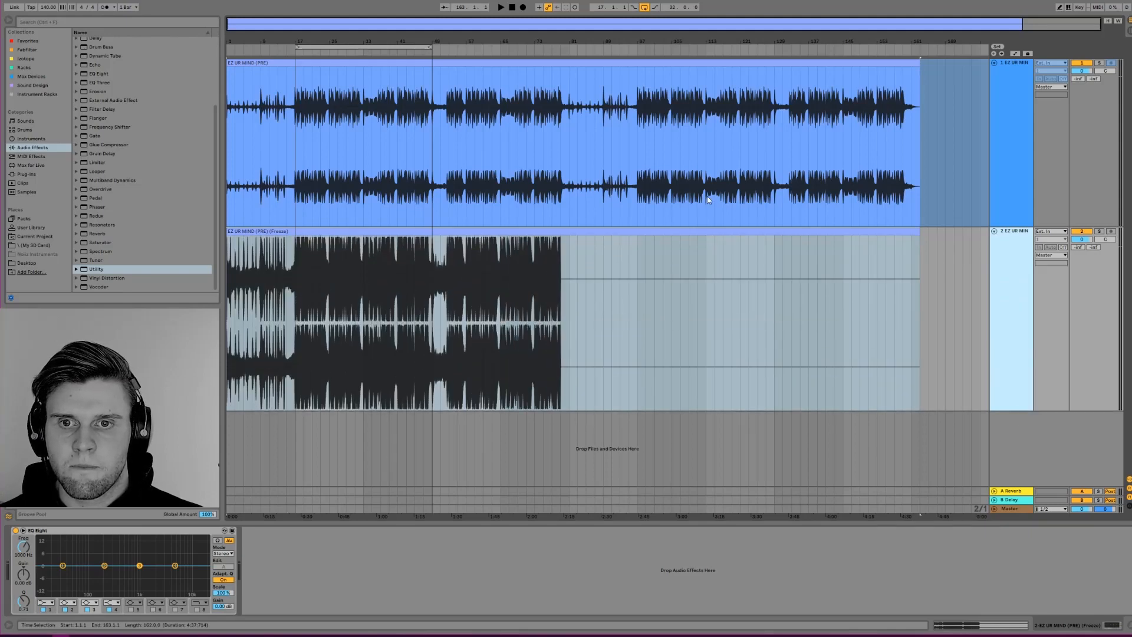
{"action": "left_click", "coordinate": [871, 348]}
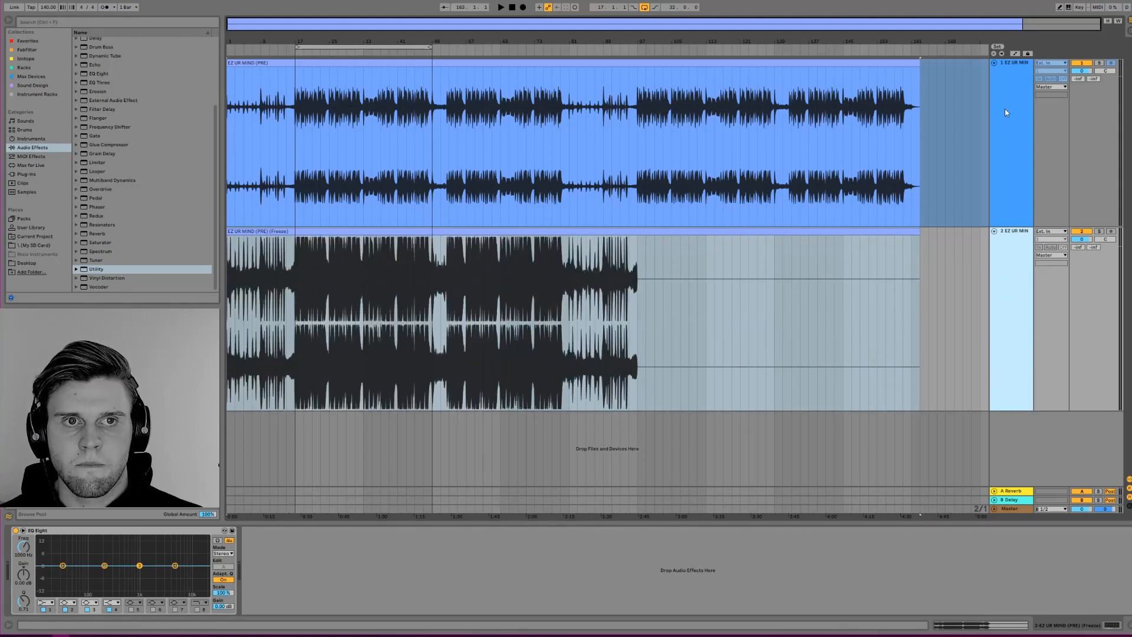
{"action": "right_click", "coordinate": [1005, 108]}
{"action": "left_click", "coordinate": [1033, 165]}
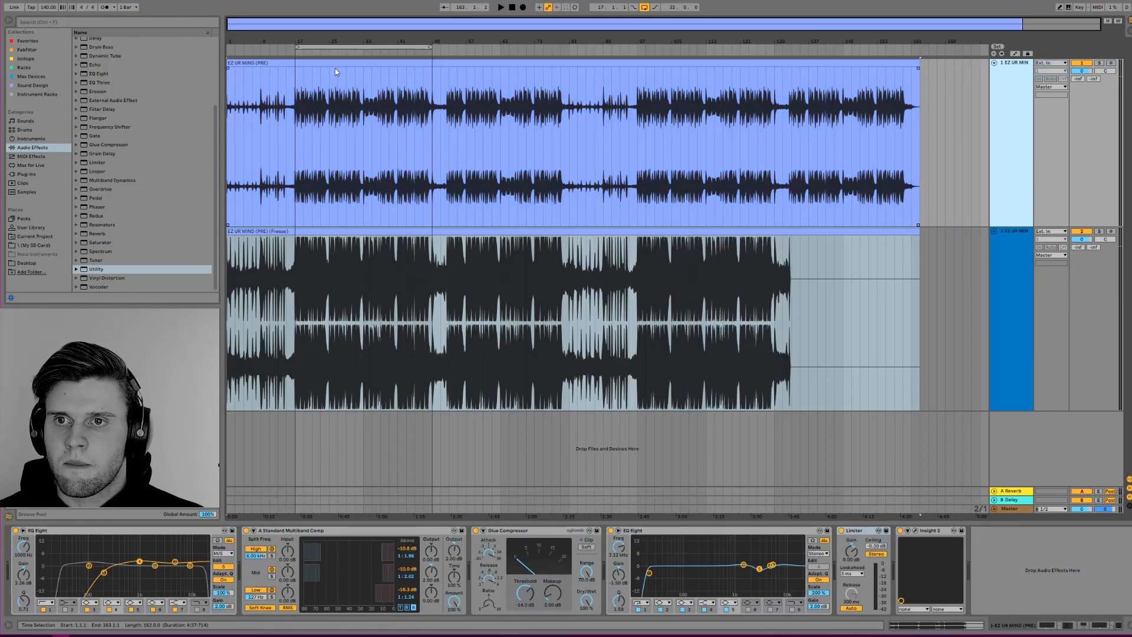
Inspect the rendered clip's waveform and peaks in an enlarged sample view, then return to the arrangement
{"action": "left_click_drag", "start_coordinate": [323, 41], "coordinate": [458, 50]}
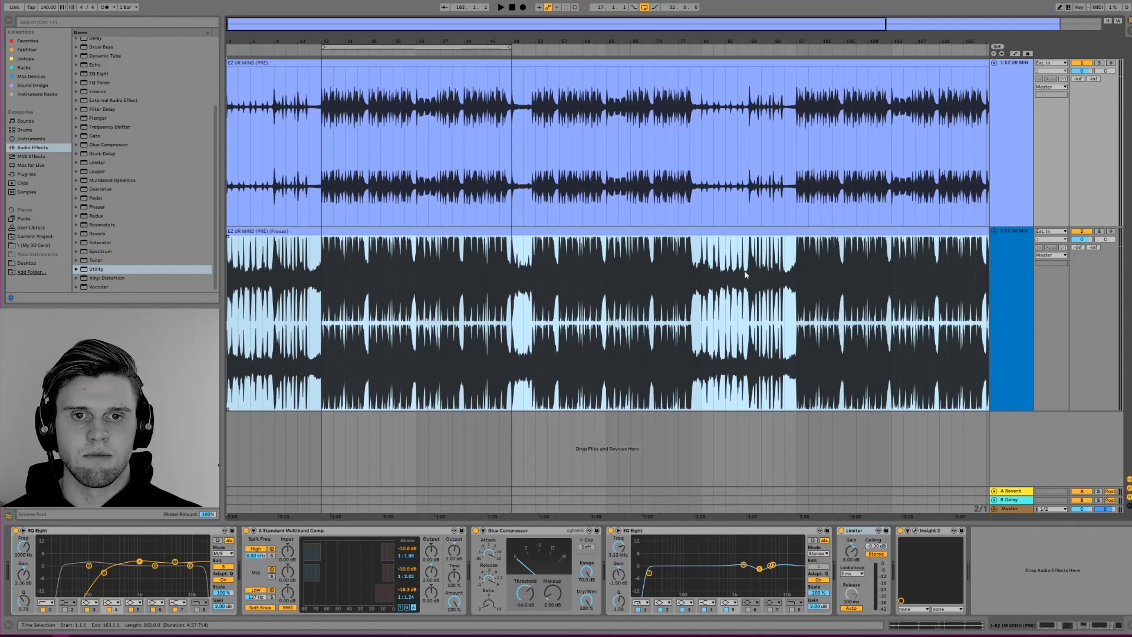
{"action": "double_click", "coordinate": [587, 22]}
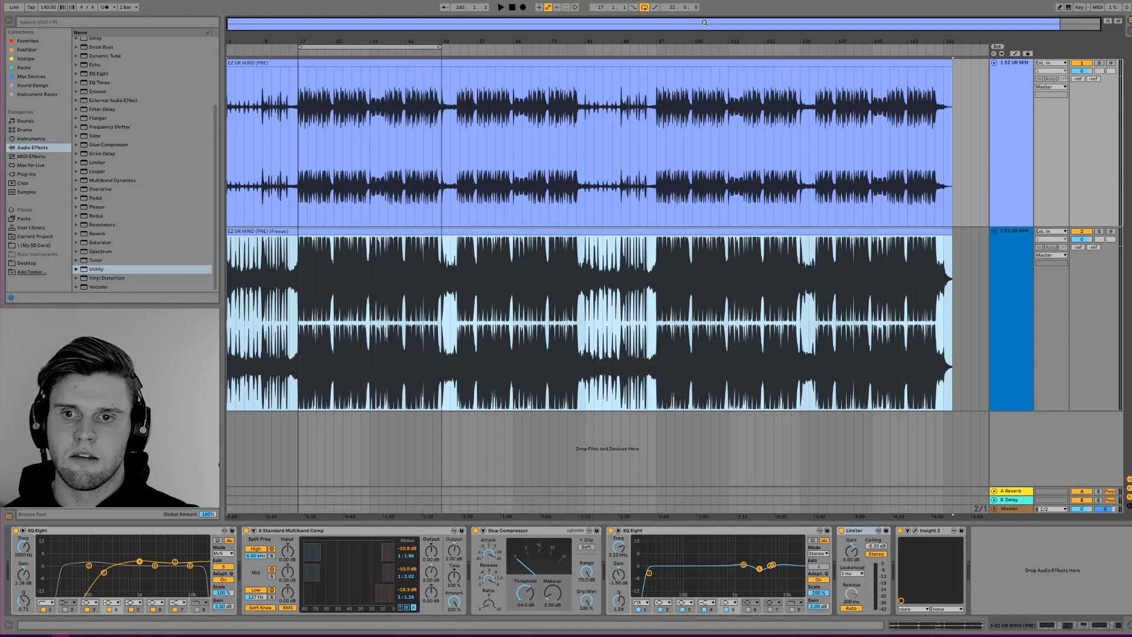
{"action": "double_click", "coordinate": [535, 231]}
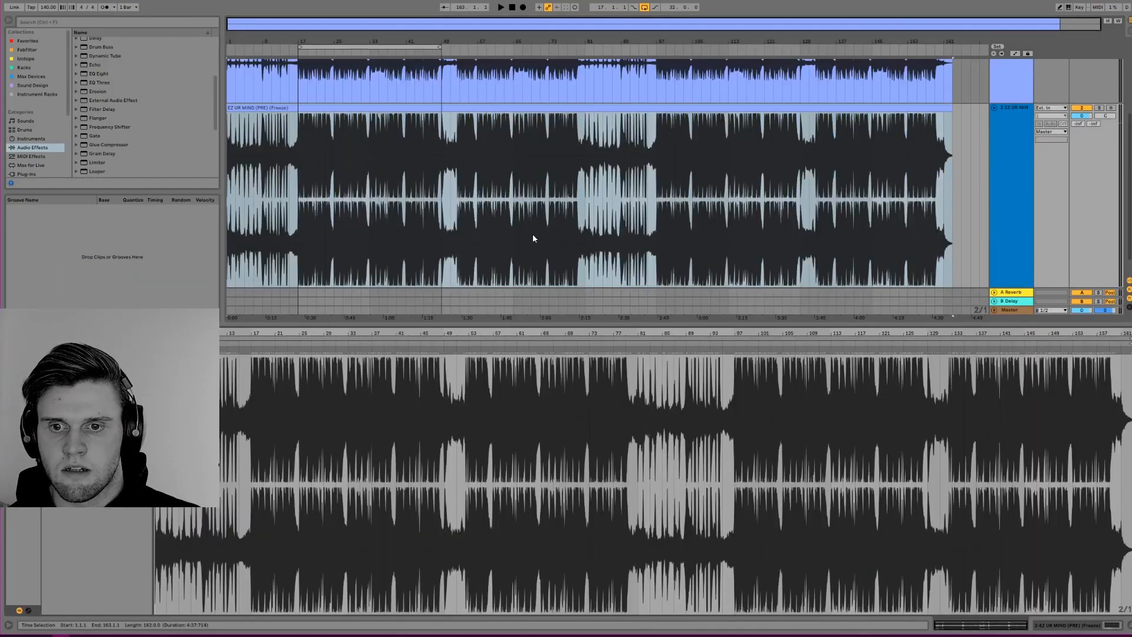
{"action": "left_click_drag", "start_coordinate": [489, 322], "coordinate": [510, 78]}
{"action": "left_click_drag", "start_coordinate": [441, 88], "coordinate": [725, 118]}
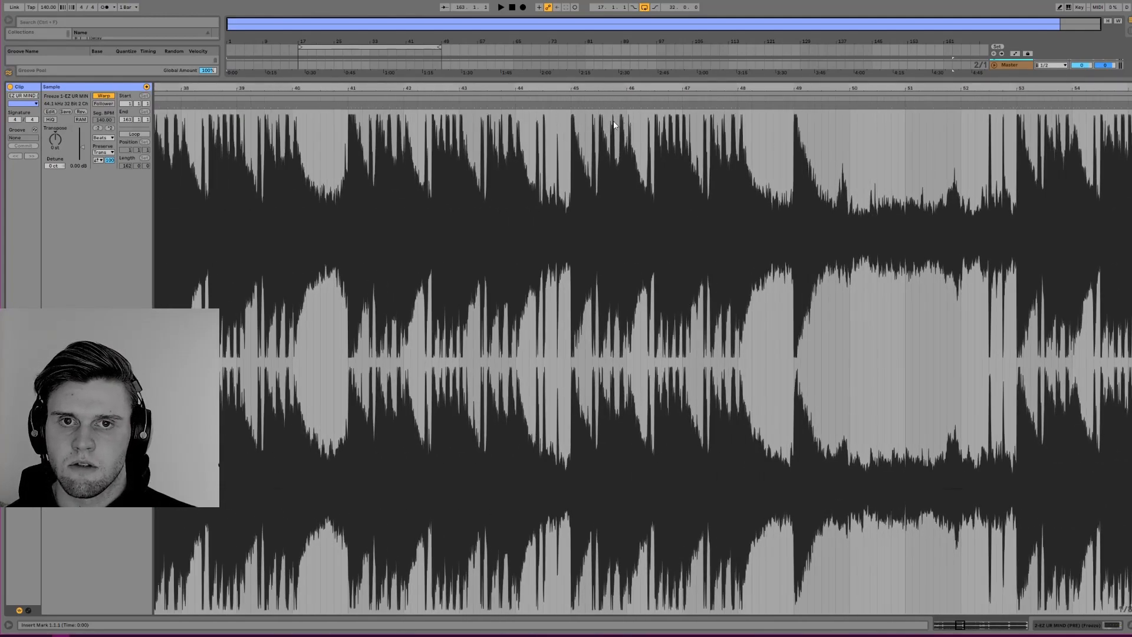
{"action": "left_click_drag", "start_coordinate": [659, 89], "coordinate": [658, 32]}
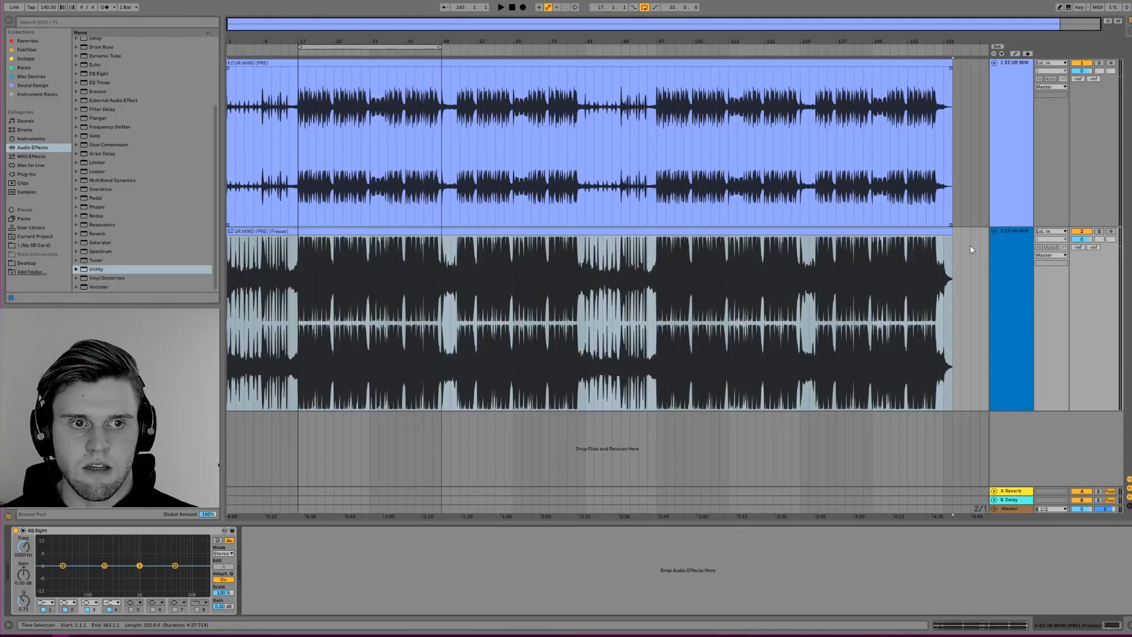
Insert a Saturator between the second EQ Eight and the Limiter on the original EZ UR MIND track
{"action": "left_click", "coordinate": [1010, 180]}
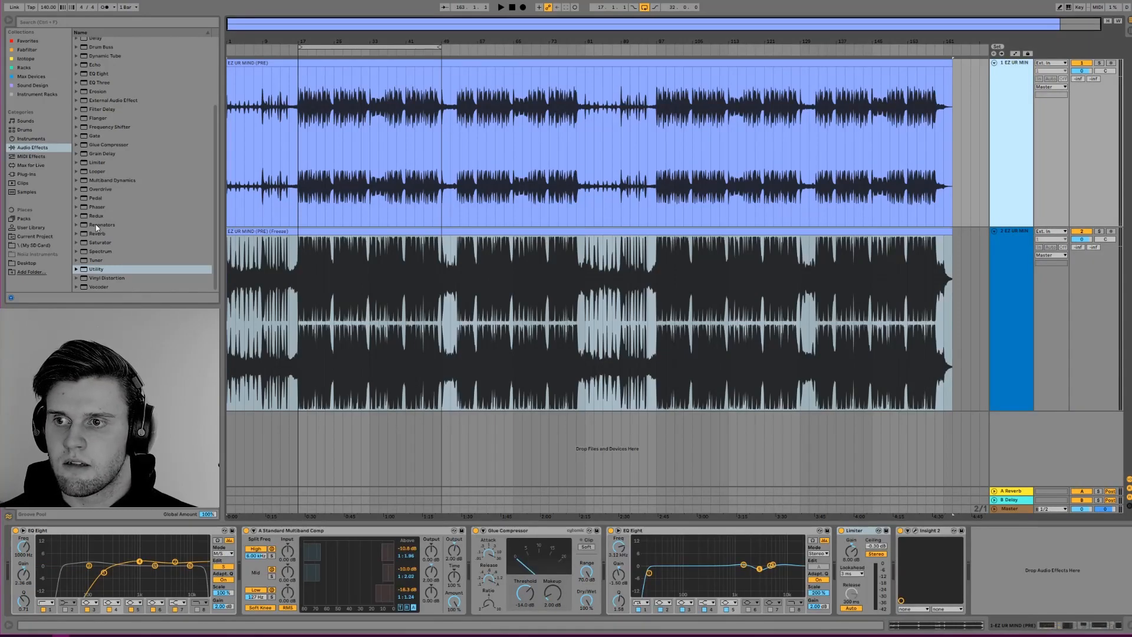
{"action": "left_click_drag", "start_coordinate": [100, 242], "coordinate": [837, 544]}
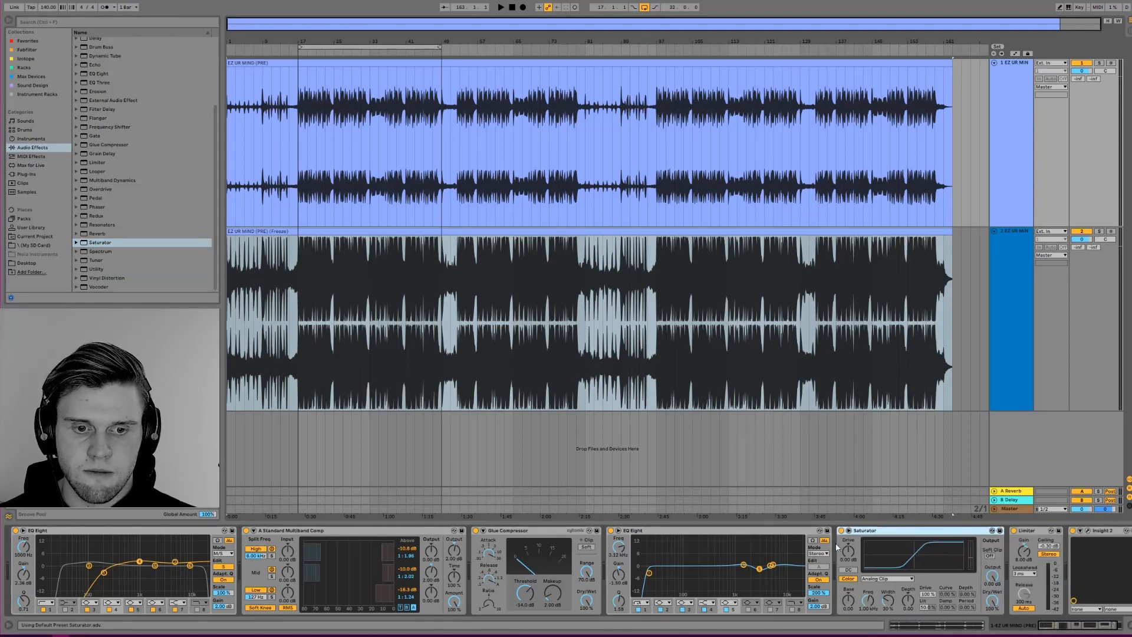
Turn on Soft Clip in the Saturator, and set its Drive to 3 dB and its Output to -3 dB
{"action": "left_click", "coordinate": [990, 556]}
{"action": "left_click", "coordinate": [990, 557]}
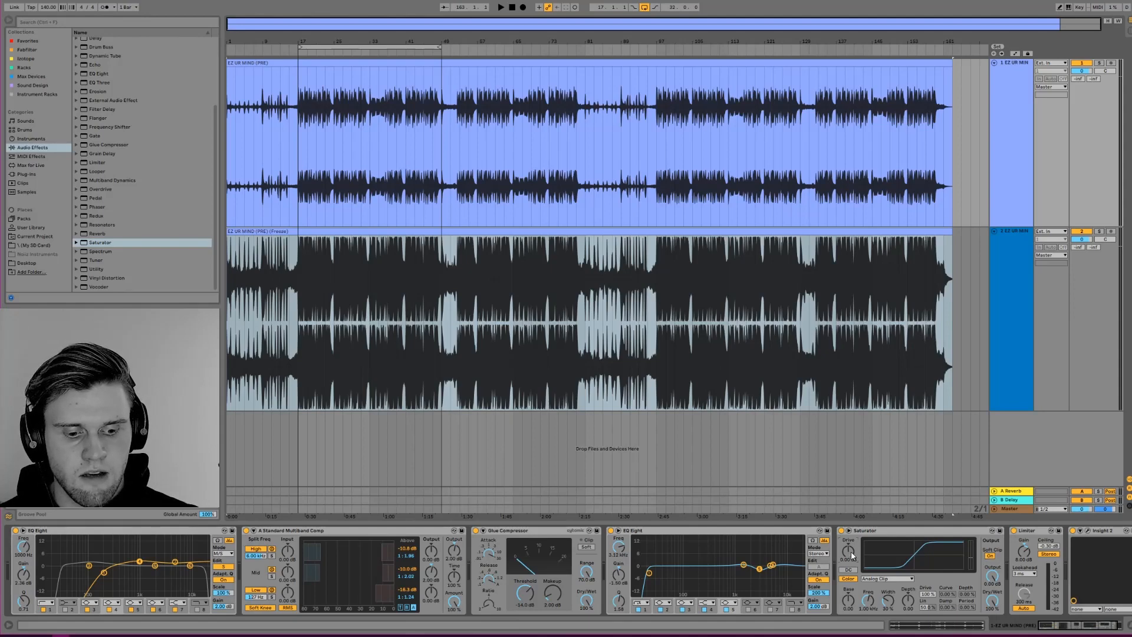
{"action": "type", "text": "3"}
{"action": "key", "text": "Return"}
{"action": "left_click", "coordinate": [995, 579]}
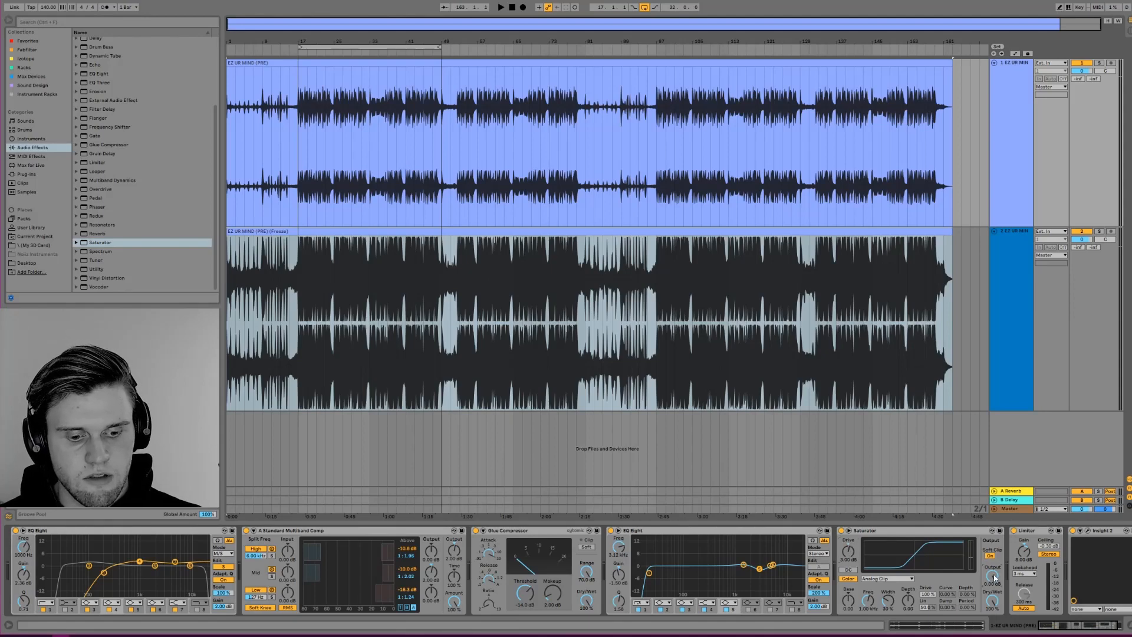
{"action": "type", "text": "-3"}
{"action": "key", "text": "Return"}
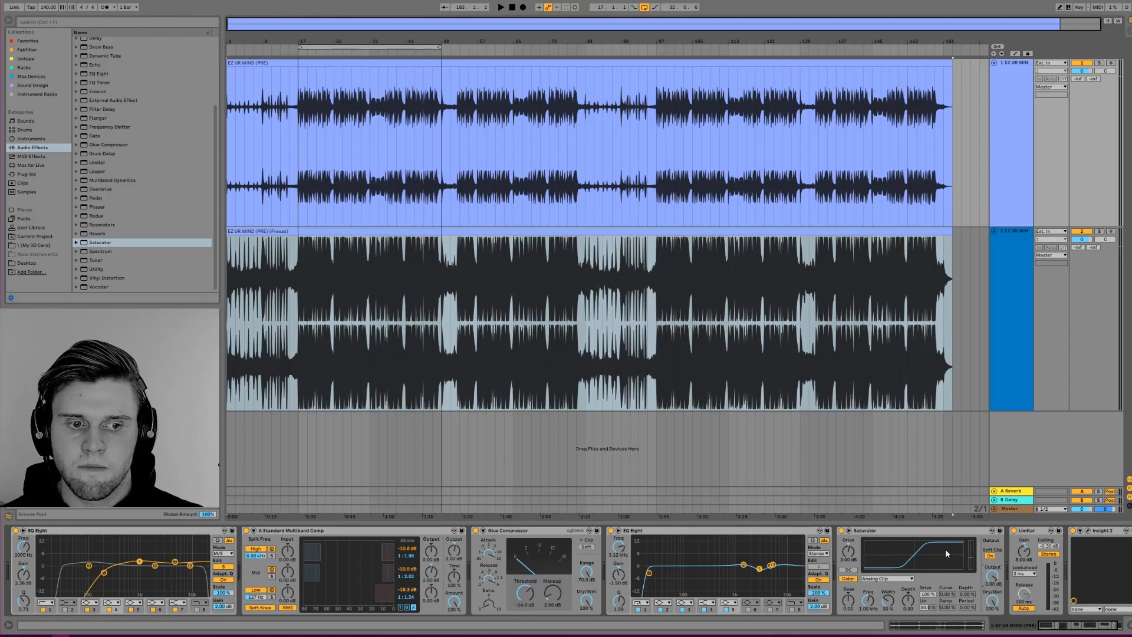
Delete the old rendered clip from the second audio track
{"action": "left_click", "coordinate": [449, 260]}
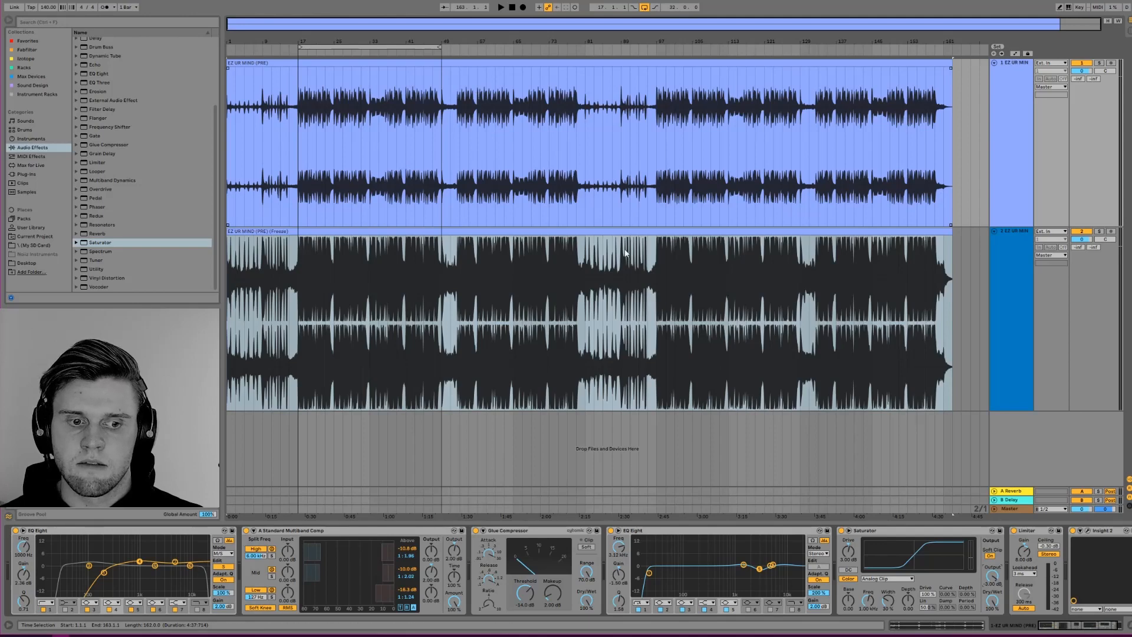
{"action": "left_click", "coordinate": [918, 233]}
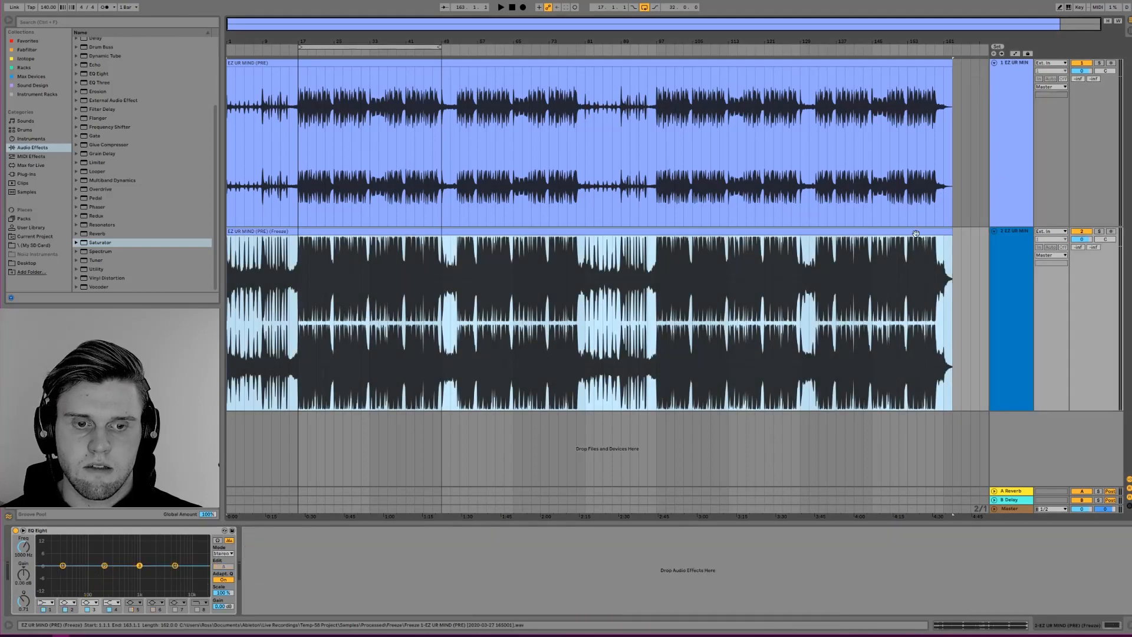
{"action": "key", "text": "Delete"}
Freeze the original EZ UR MIND track and copy its frozen clip onto the second audio track from the start
{"action": "right_click", "coordinate": [1001, 137]}
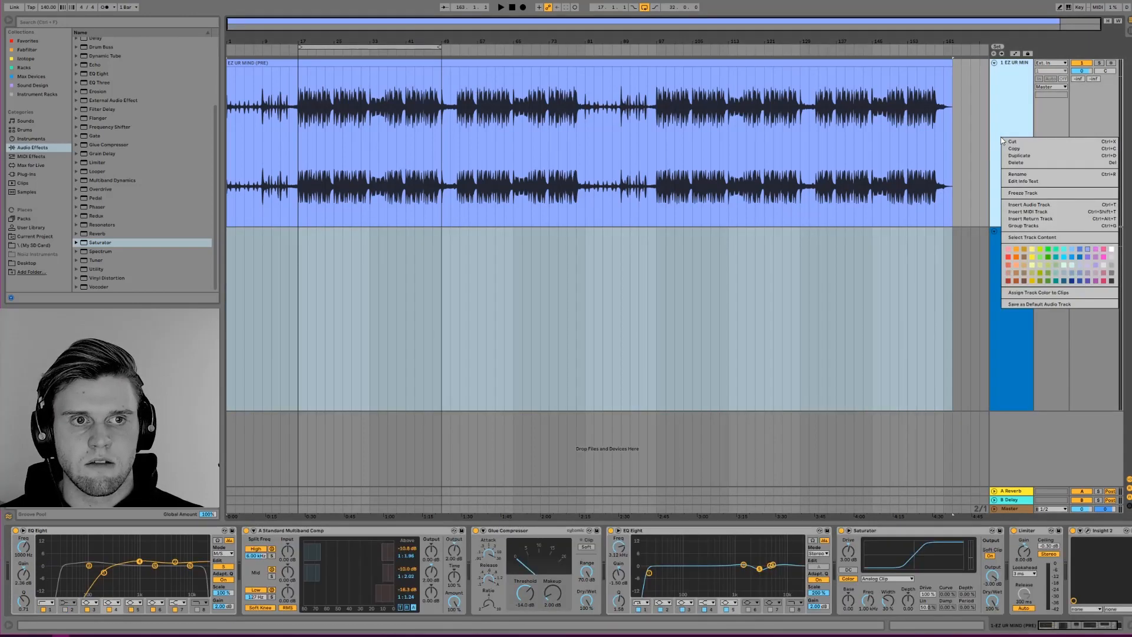
{"action": "left_click", "coordinate": [1022, 193]}
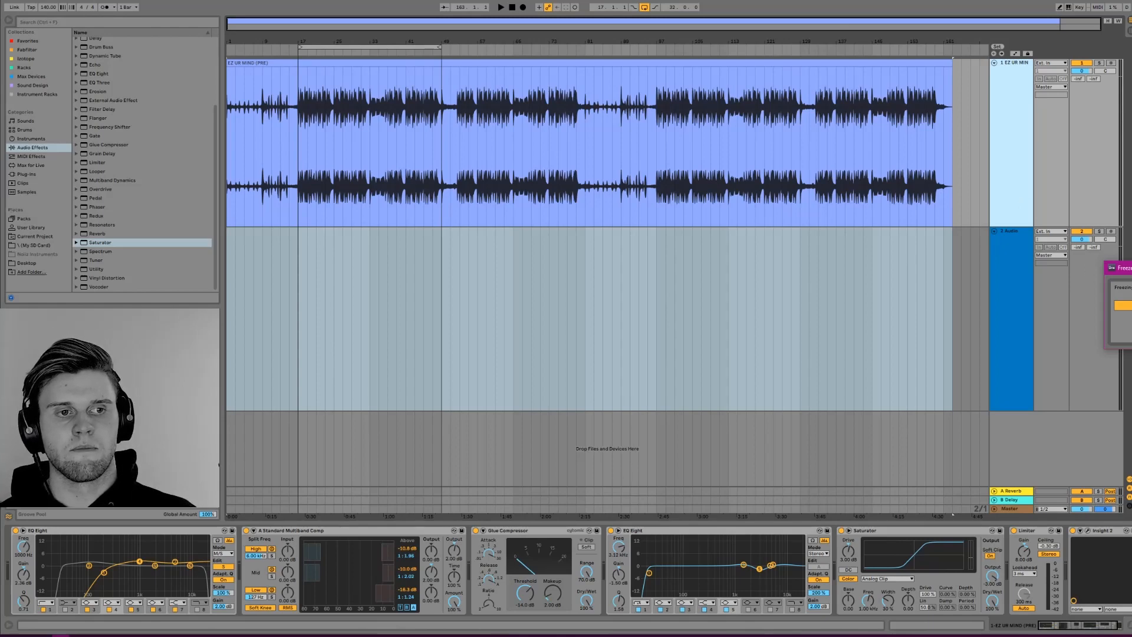
{"action": "left_click_drag", "start_coordinate": [1131, 270], "coordinate": [749, 261]}
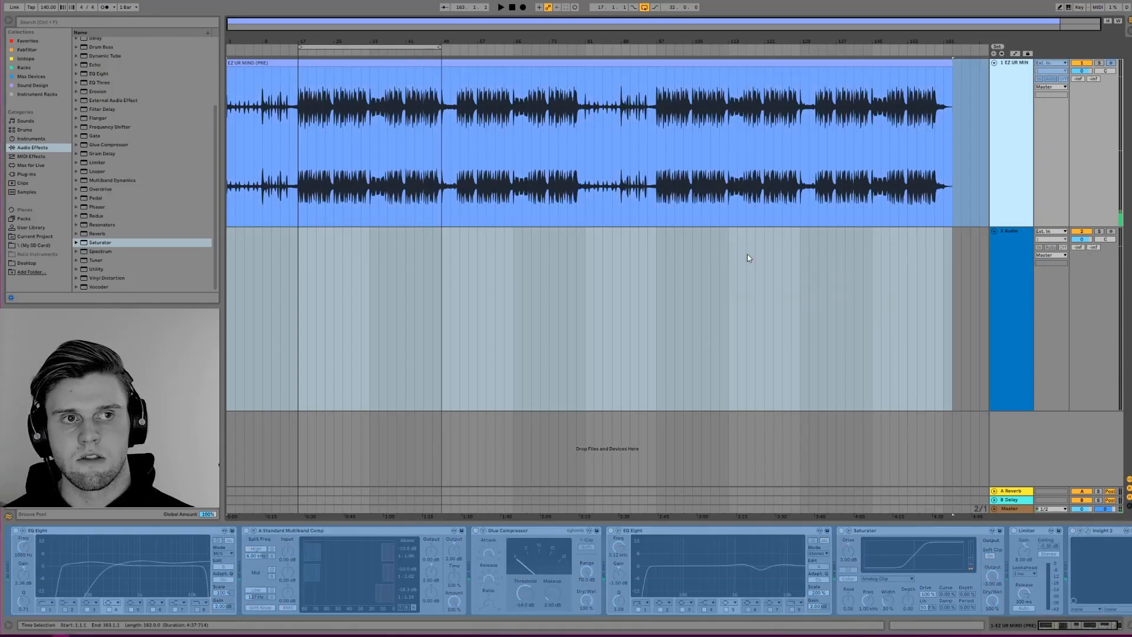
{"action": "left_click", "coordinate": [533, 66]}
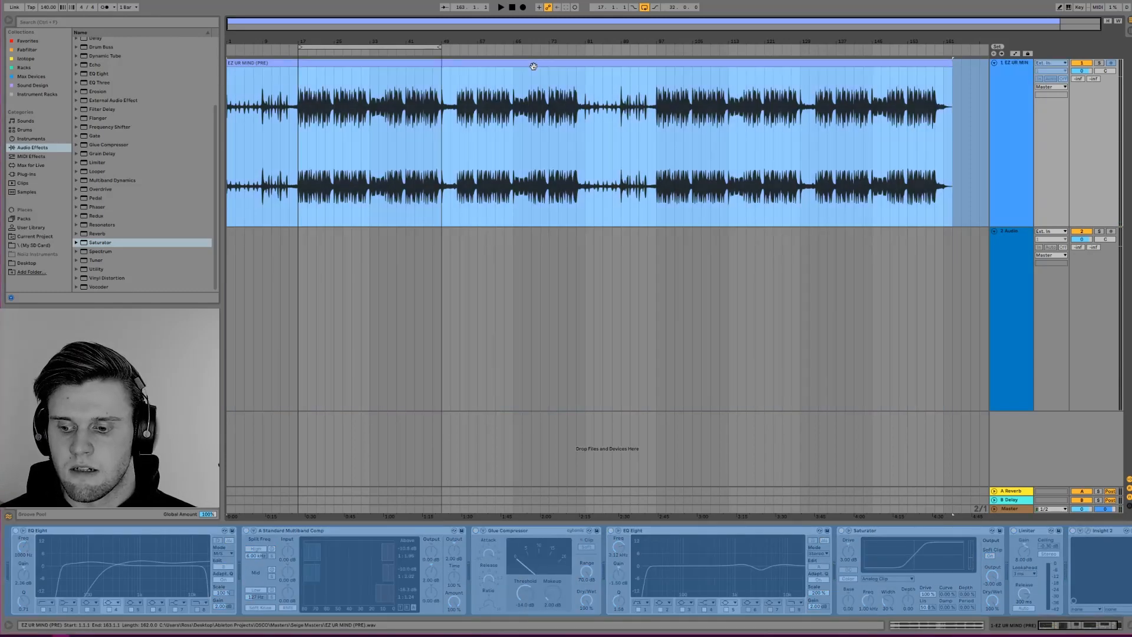
{"action": "left_click_drag", "start_coordinate": [534, 65], "coordinate": [526, 270]}
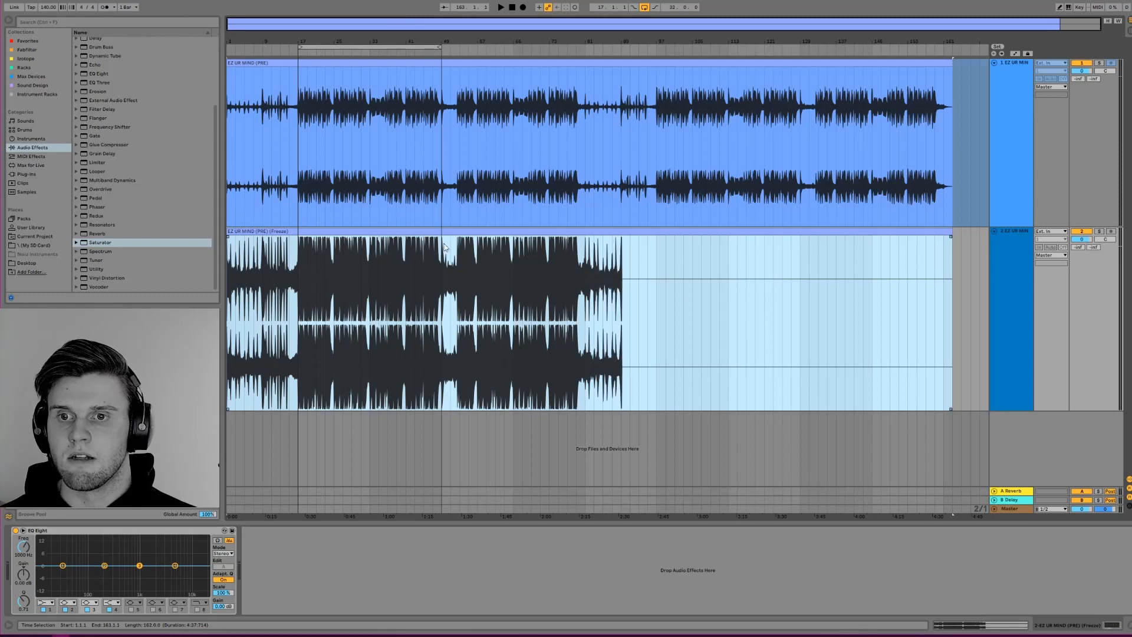
Inspect the new rendered waveform close up, then solo the rendered track and play it from the start
{"action": "left_click_drag", "start_coordinate": [355, 41], "coordinate": [354, 109]}
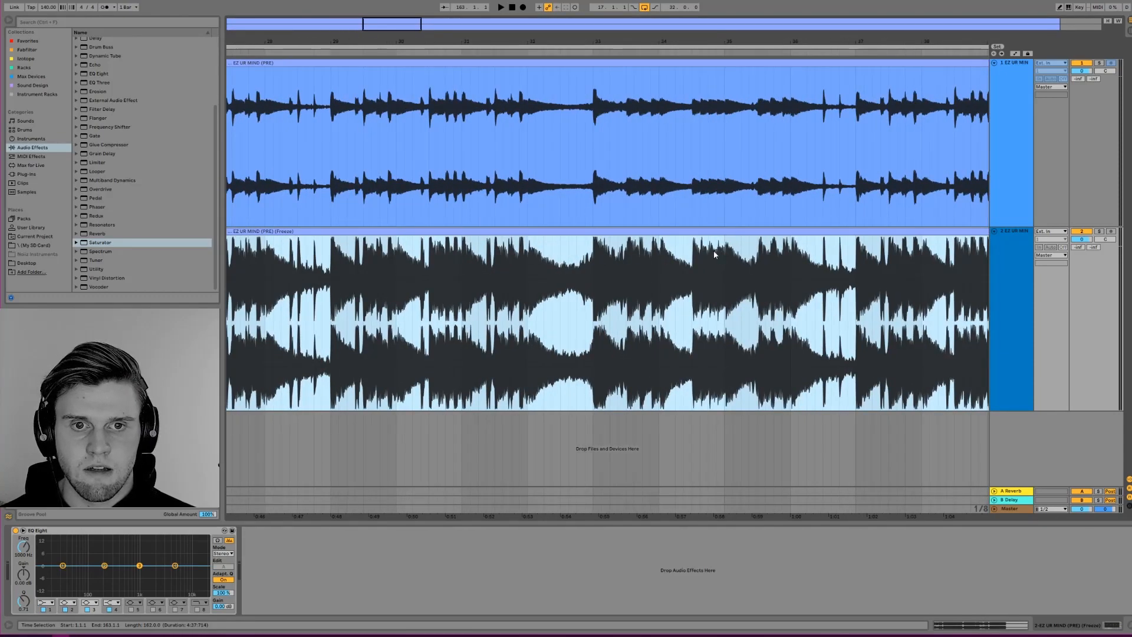
{"action": "double_click", "coordinate": [800, 246]}
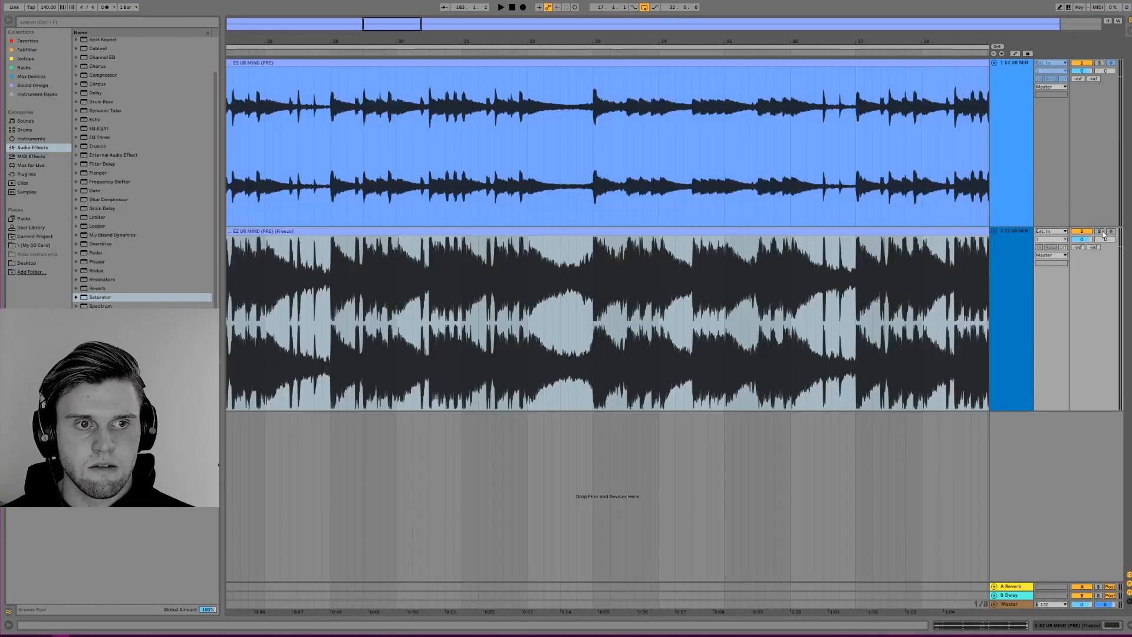
{"action": "key", "text": "space"}
{"action": "left_click", "coordinate": [894, 460]}
{"action": "scroll", "coordinate": [895, 460], "scroll_direction": "down", "scroll_amount": 9}
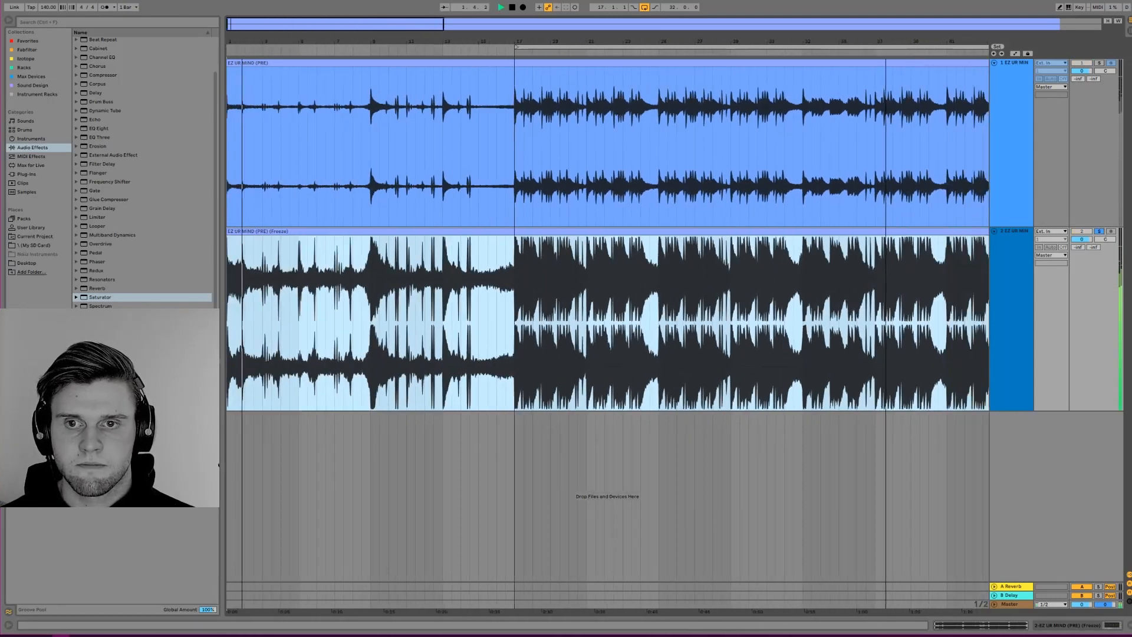
Unfreeze the original EZ UR MIND track and move its Insight 2 meter to the rendered track, after EQ Eight
{"action": "left_click", "coordinate": [1020, 193]}
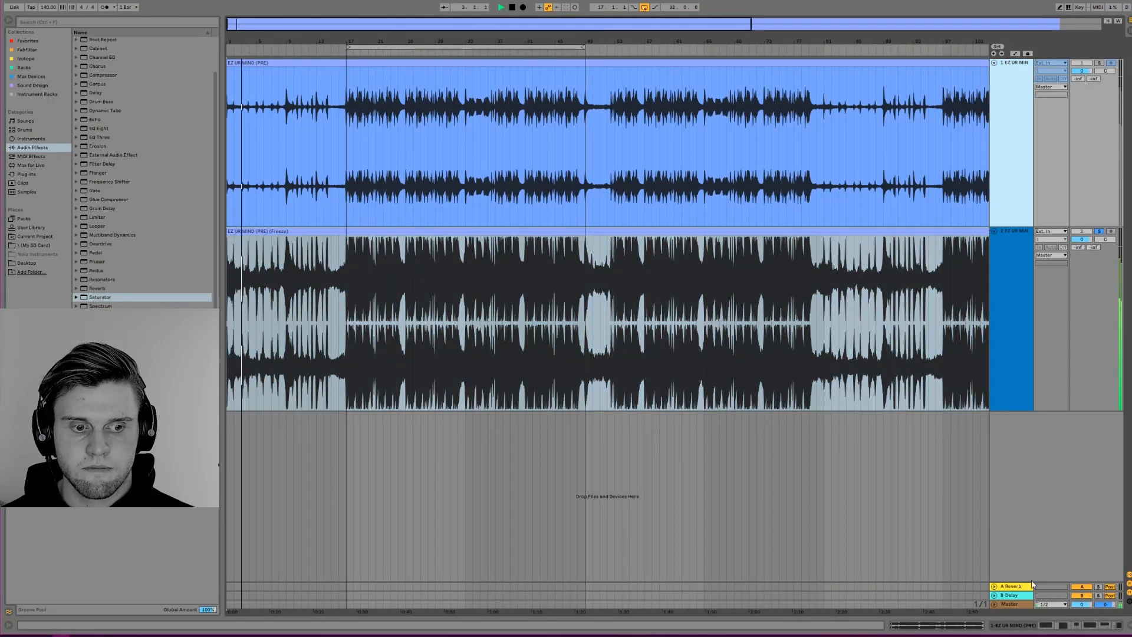
{"action": "left_click", "coordinate": [1065, 625]}
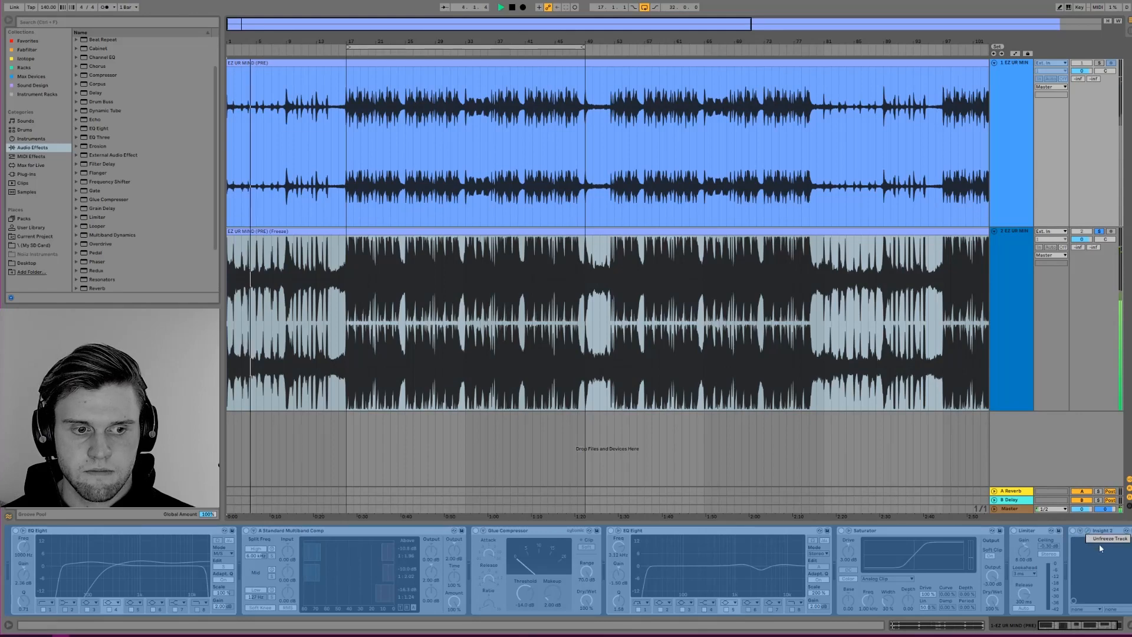
{"action": "left_click", "coordinate": [1100, 531]}
{"action": "left_click", "coordinate": [1021, 350]}
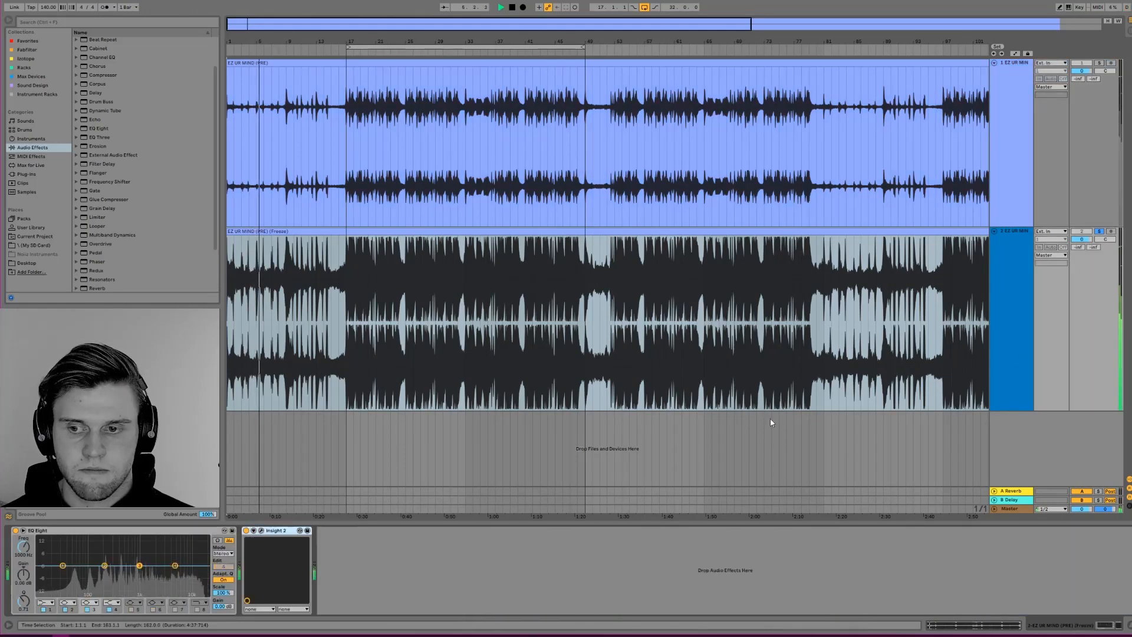
Check the rendered track's loudness, levels and sound field in Insight 2 during playback, then stop and close the meter
{"action": "left_click", "coordinate": [263, 531]}
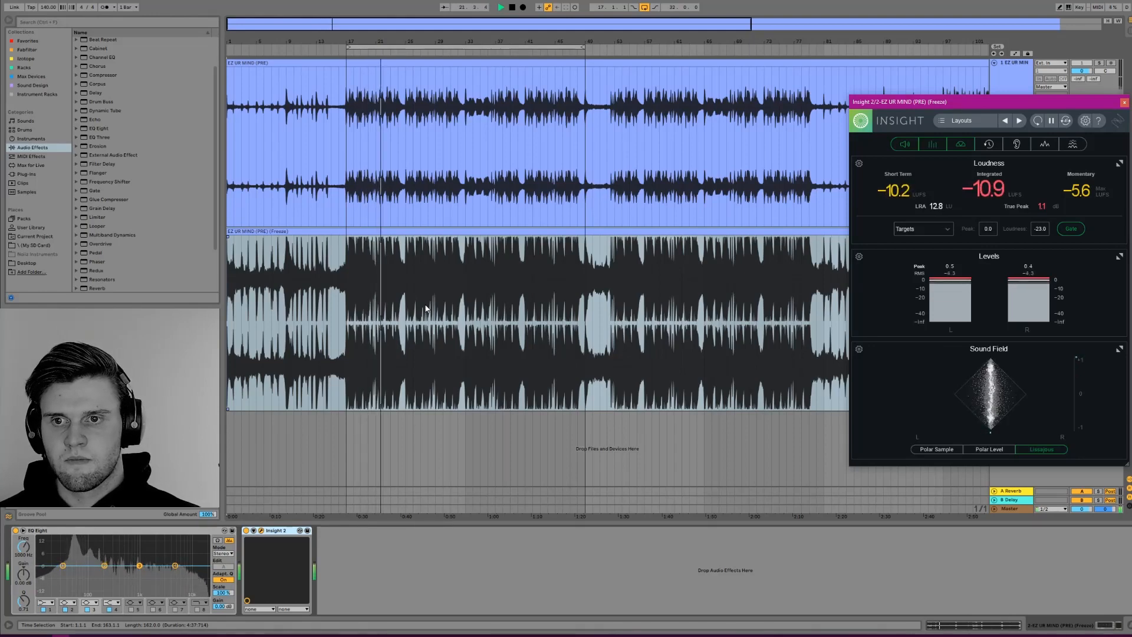
{"action": "key", "text": "space"}
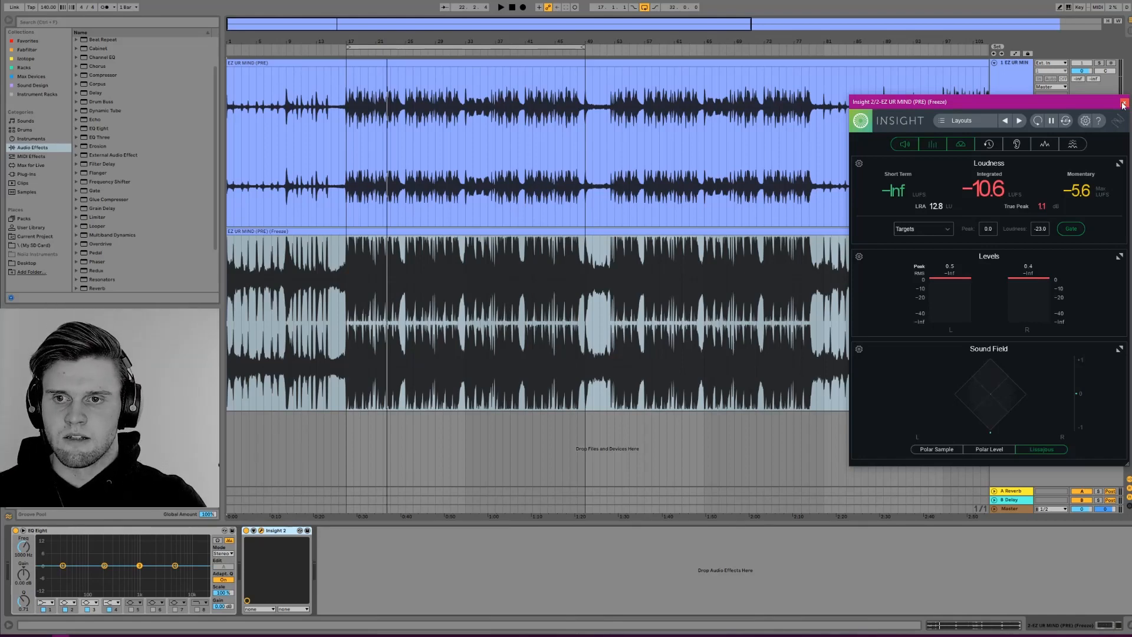
{"action": "left_click", "coordinate": [1124, 103]}
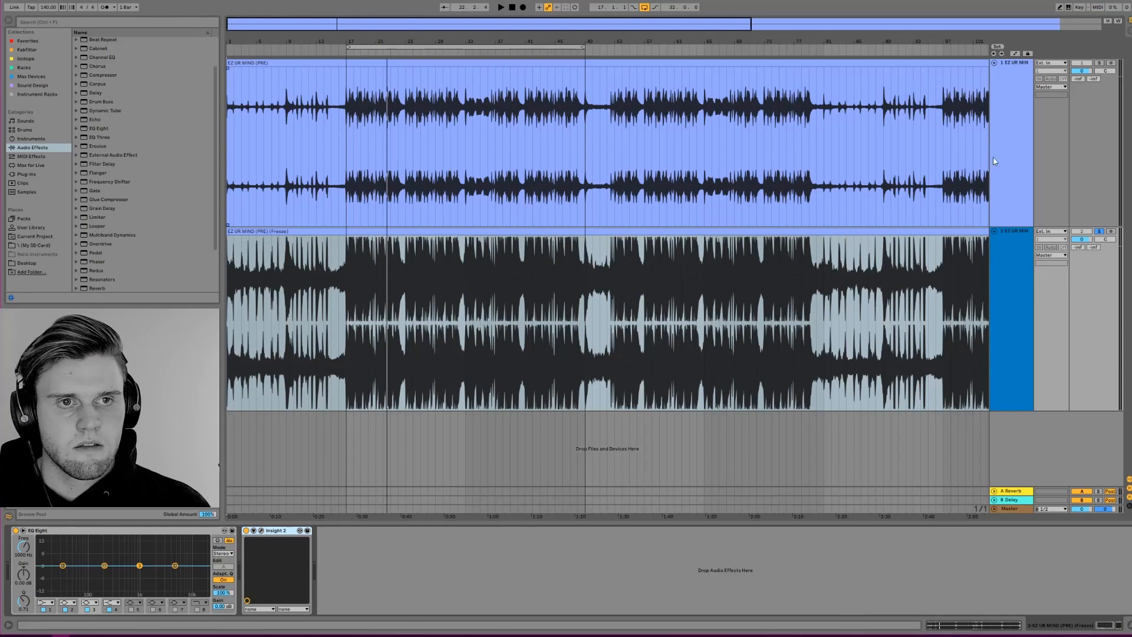
Turn off solo on the rendered track, remove that track and clear all effects from the original EZ UR MIND track
{"action": "left_click", "coordinate": [1002, 180]}
{"action": "left_click", "coordinate": [1022, 263]}
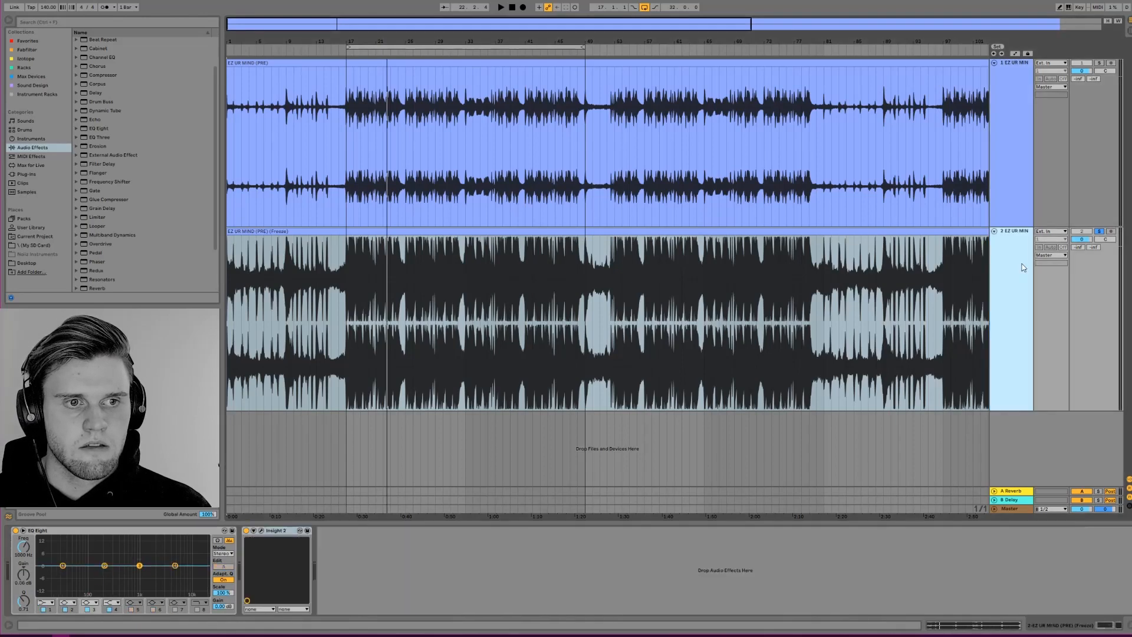
{"action": "left_click", "coordinate": [1099, 232]}
{"action": "left_click", "coordinate": [1015, 146]}
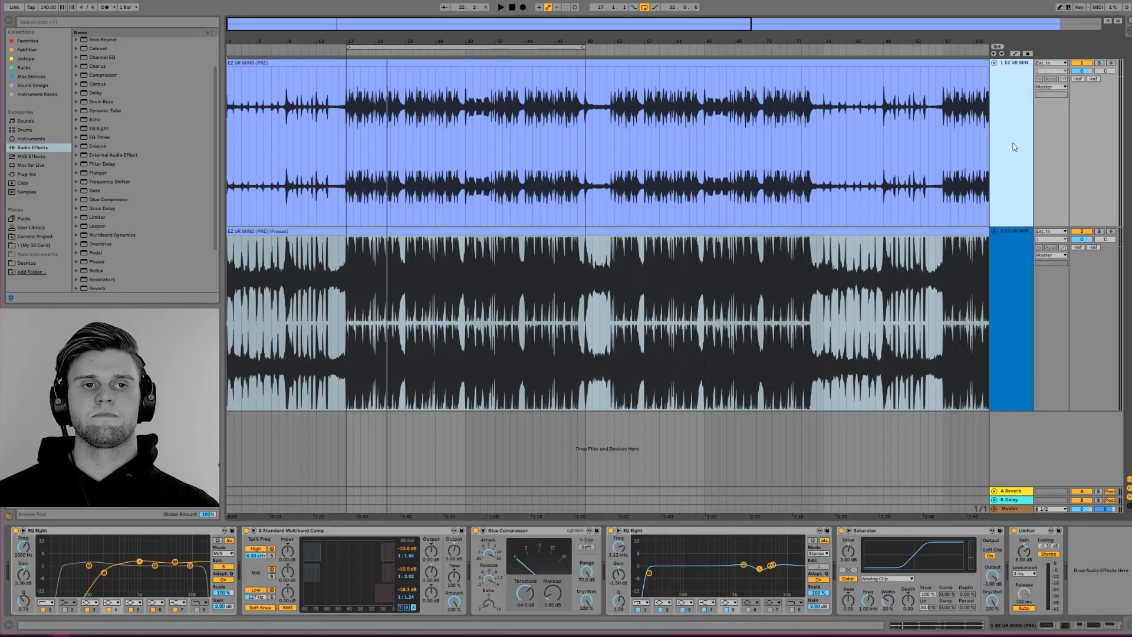
{"action": "key", "text": "Delete"}
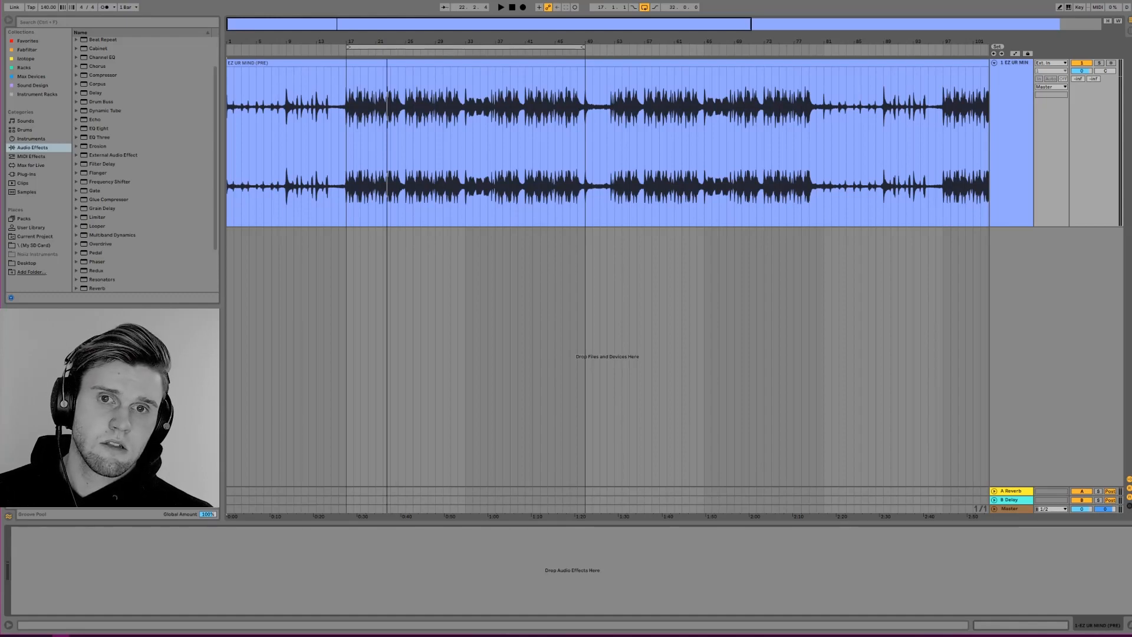
Extend the loop to cover the whole EZ UR MIND clip, from bar 1 for 162 bars
{"action": "double_click", "coordinate": [590, 27]}
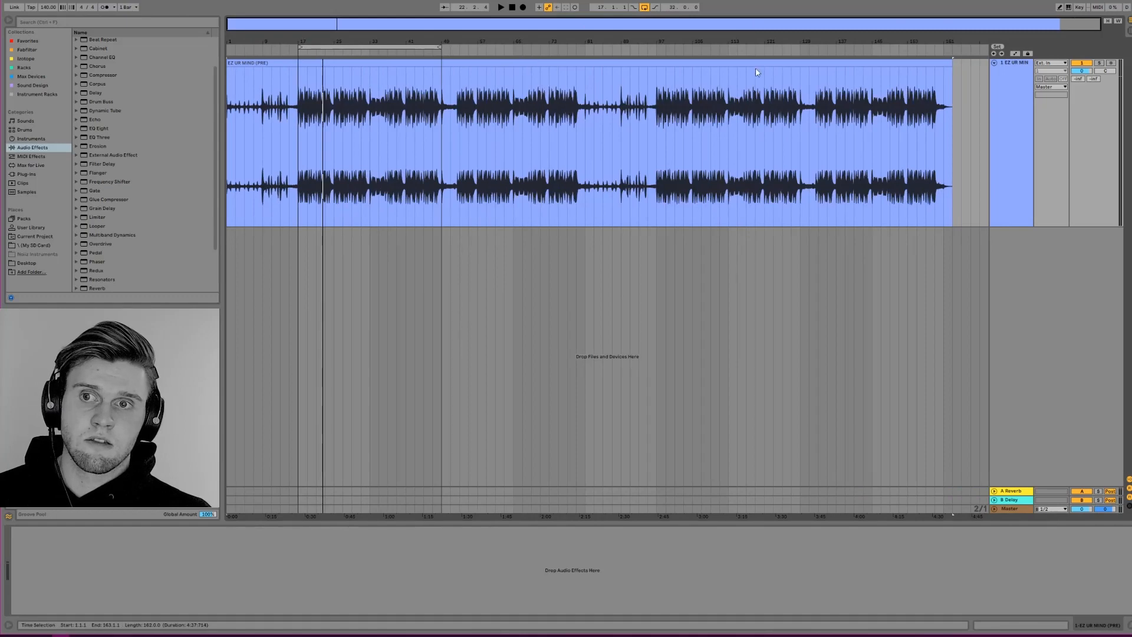
{"action": "left_click", "coordinate": [365, 61]}
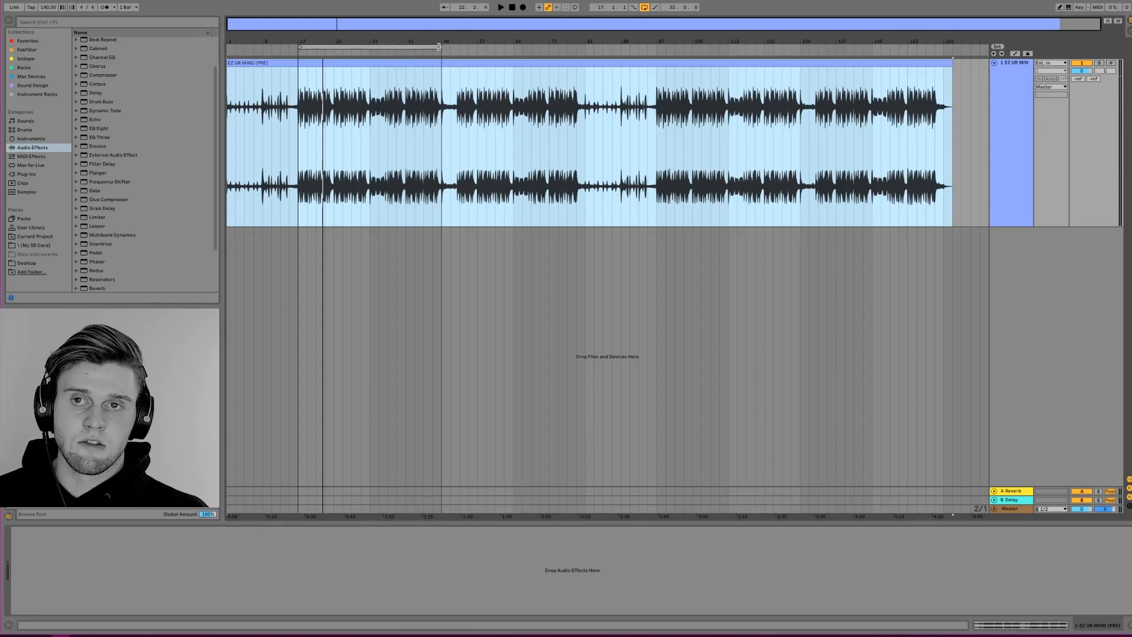
{"action": "left_click_drag", "start_coordinate": [439, 46], "coordinate": [952, 47]}
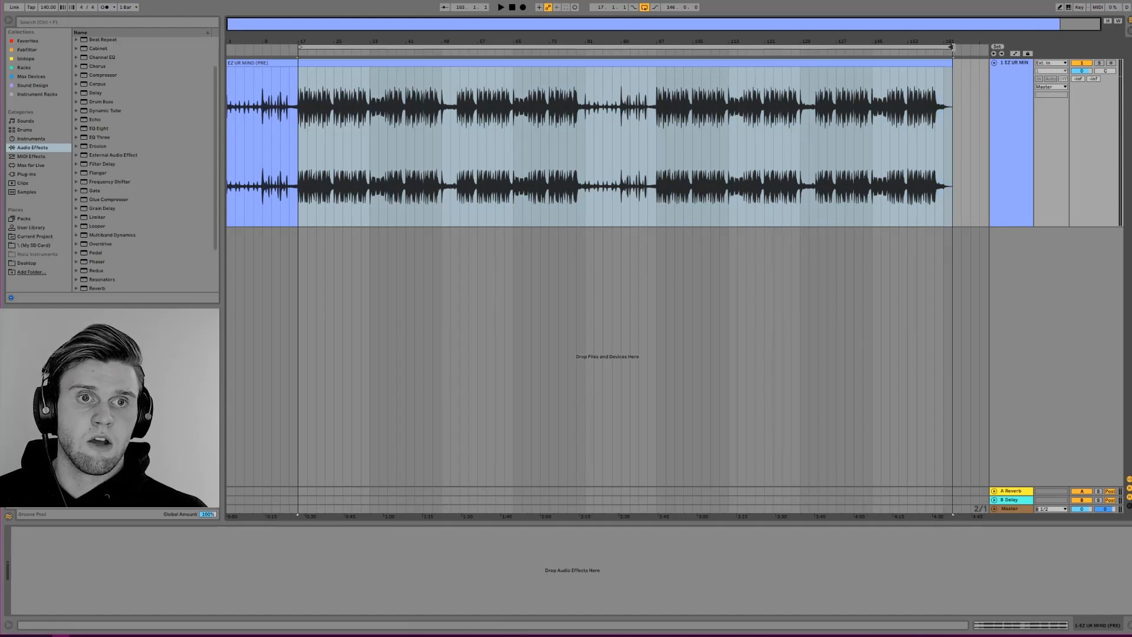
{"action": "left_click_drag", "start_coordinate": [299, 47], "coordinate": [214, 43]}
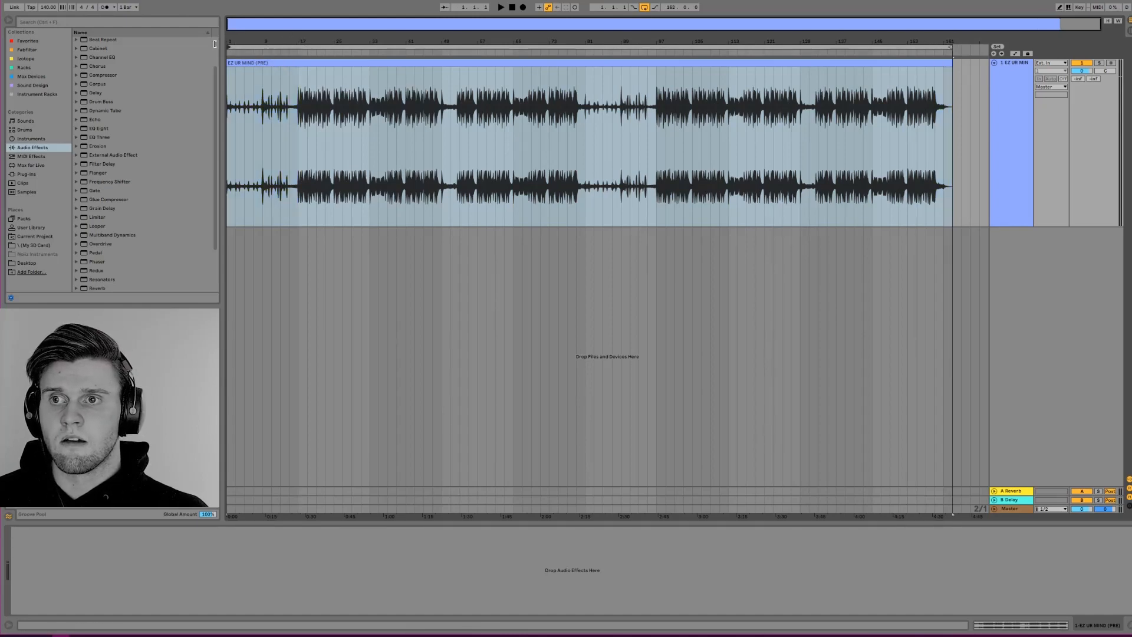
{"action": "left_click", "coordinate": [215, 44]}
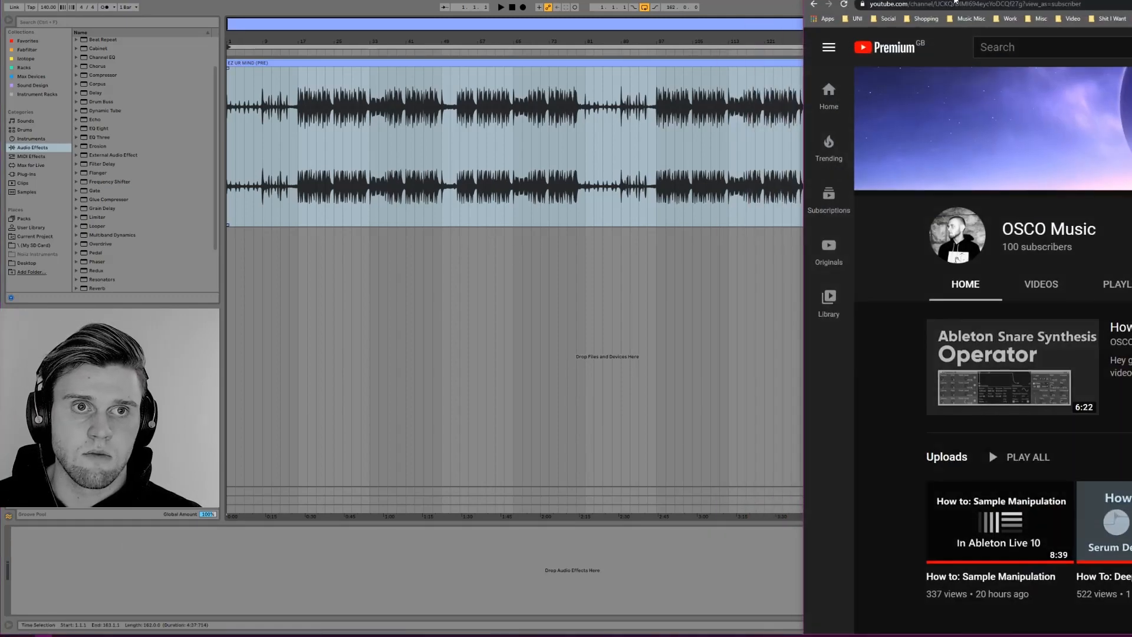
Switch to the web browser, search Google for "sublab" and open the Future Audio Workshop site
{"action": "key", "text": "ctrl+t"}
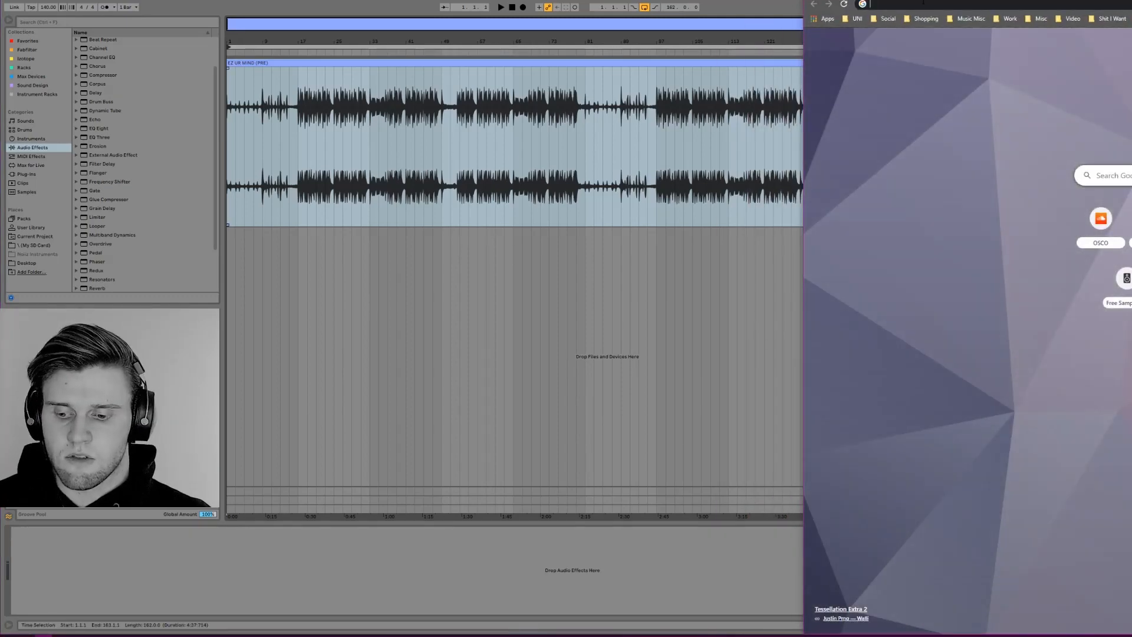
{"action": "type", "text": "sublab"}
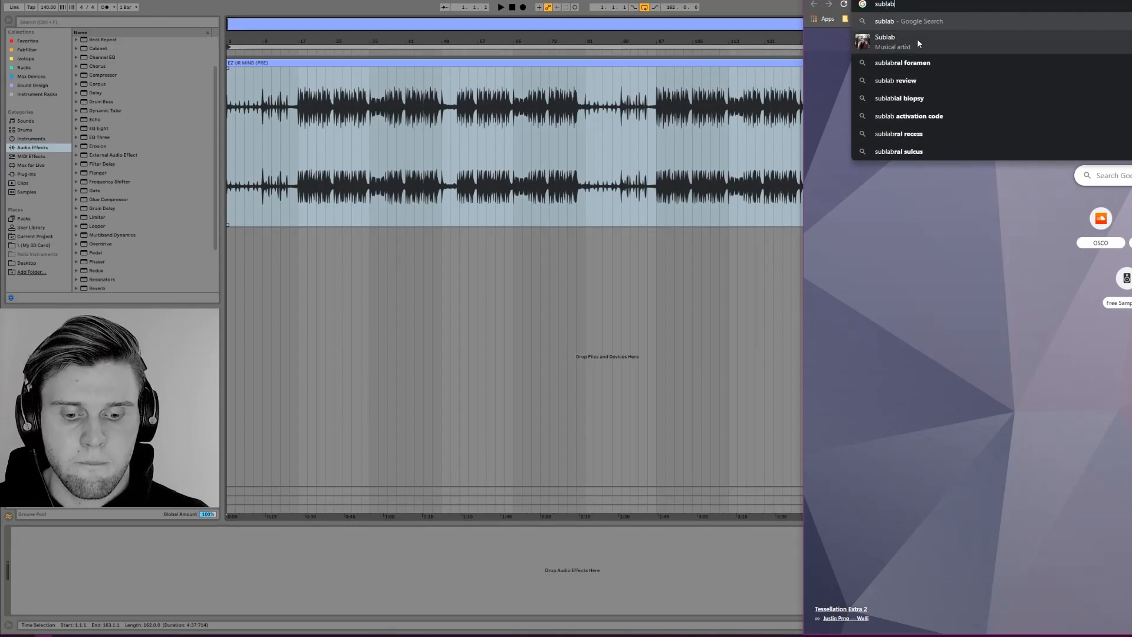
{"action": "key", "text": "Return"}
{"action": "left_click_drag", "start_coordinate": [1091, 1], "coordinate": [415, 1]}
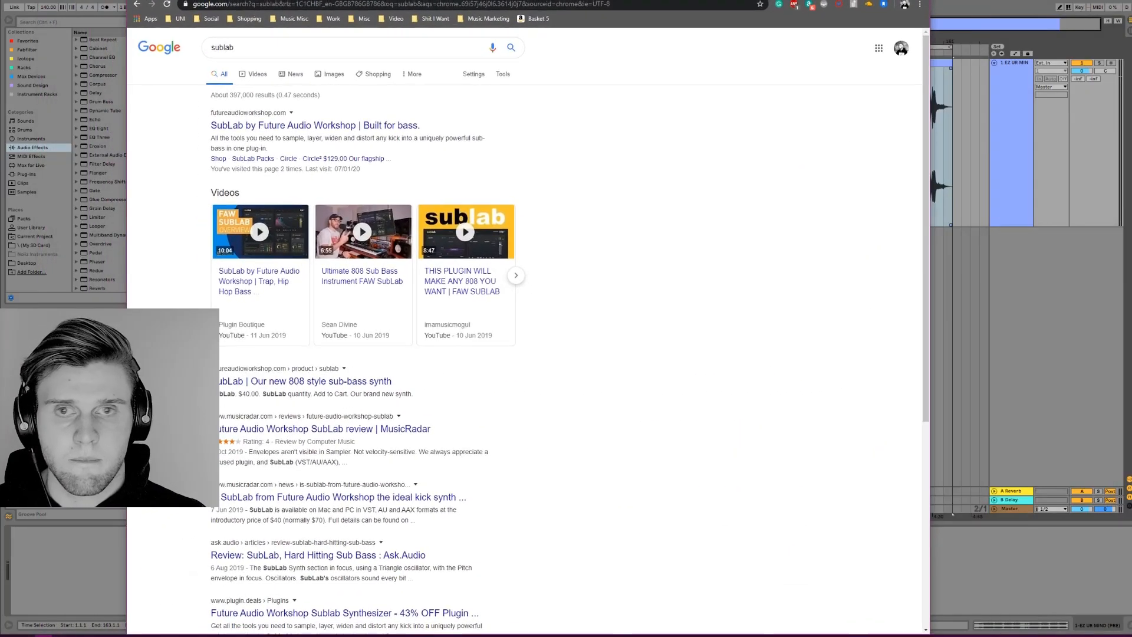
{"action": "left_click", "coordinate": [263, 126]}
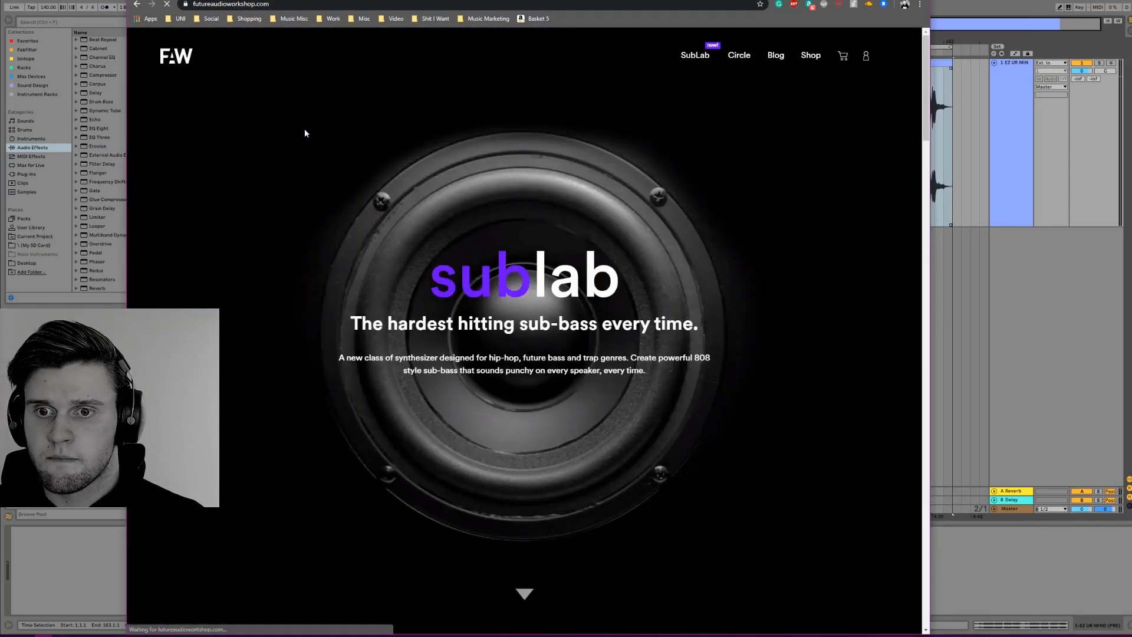
Look through the SubLab product page's features, sounds, bass packs and included content, then return to Ableton Live
{"action": "scroll", "coordinate": [540, 447], "scroll_direction": "down", "scroll_amount": 8}
{"action": "scroll", "coordinate": [536, 450], "scroll_direction": "up", "scroll_amount": 1}
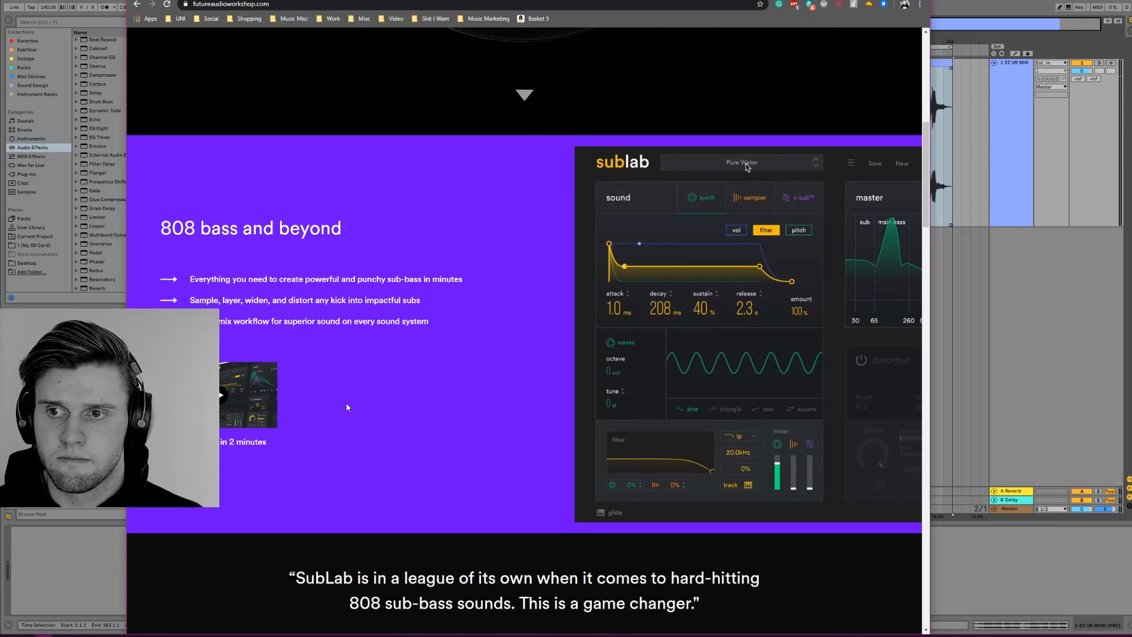
{"action": "scroll", "coordinate": [524, 328], "scroll_direction": "down", "scroll_amount": 2}
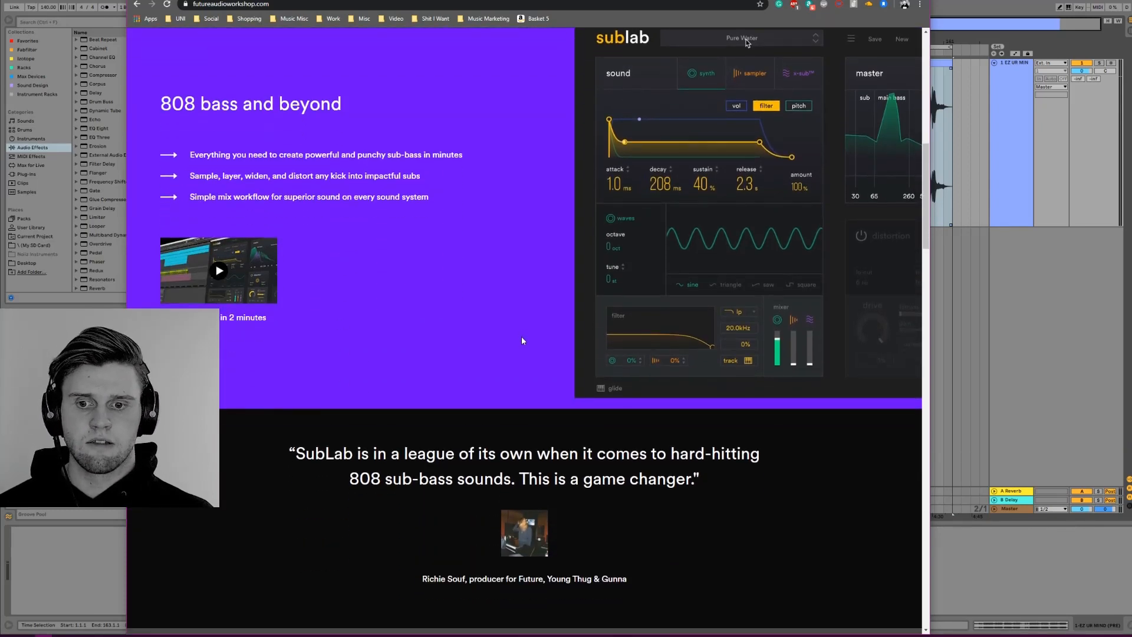
{"action": "scroll", "coordinate": [522, 340], "scroll_direction": "down", "scroll_amount": 10}
{"action": "scroll", "coordinate": [522, 341], "scroll_direction": "down", "scroll_amount": 3}
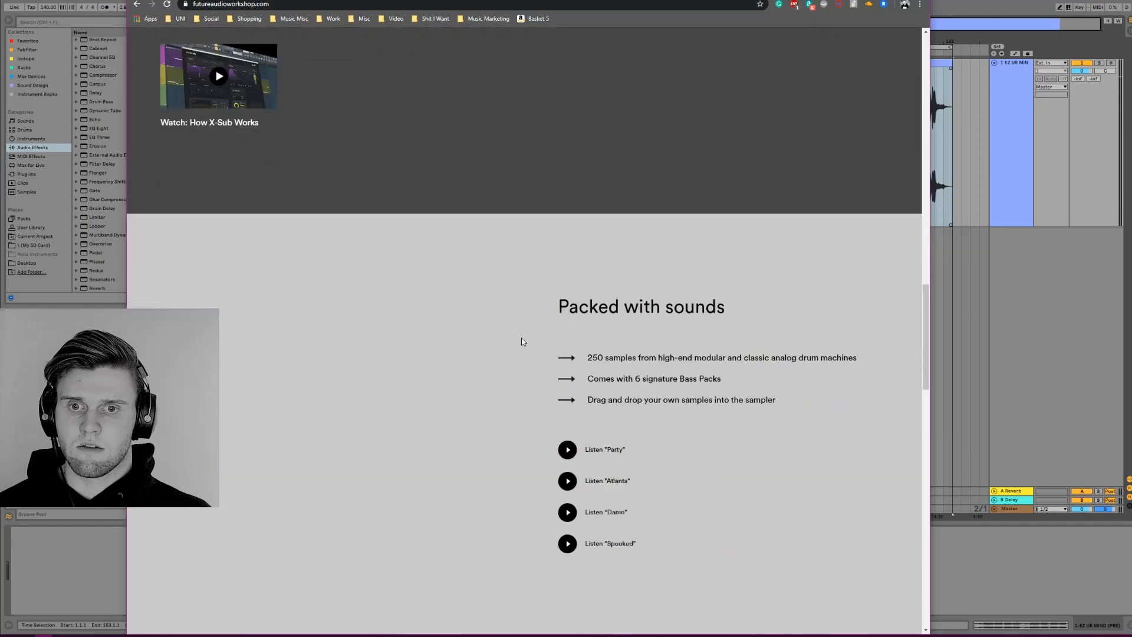
{"action": "scroll", "coordinate": [522, 341], "scroll_direction": "down", "scroll_amount": 8}
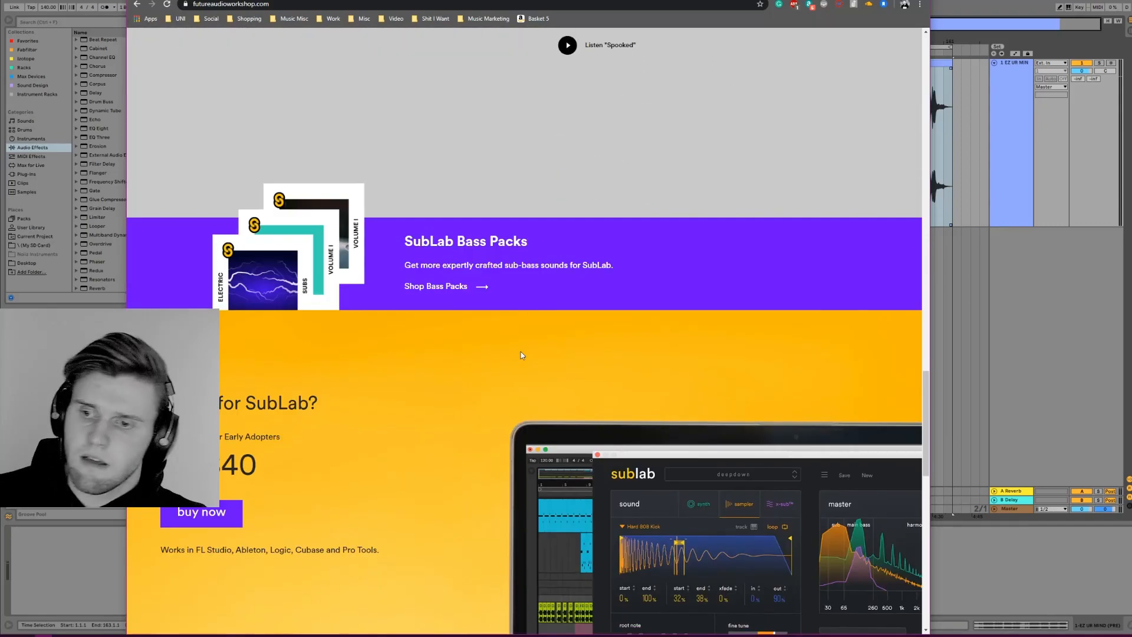
{"action": "scroll", "coordinate": [521, 354], "scroll_direction": "down", "scroll_amount": 3}
{"action": "scroll", "coordinate": [524, 351], "scroll_direction": "down", "scroll_amount": 12}
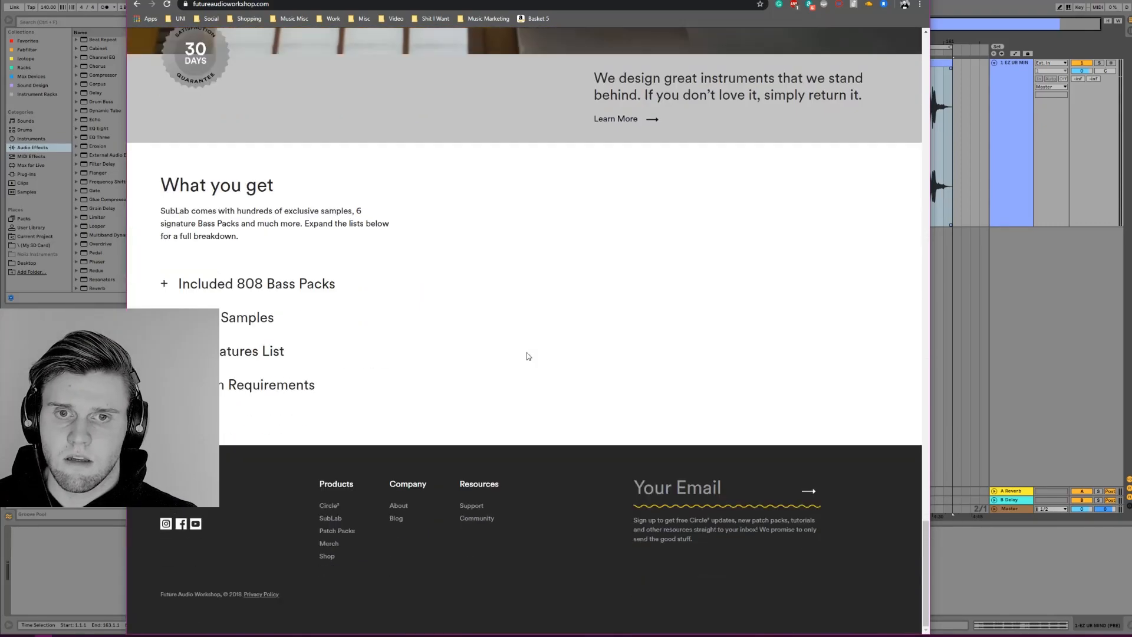
{"action": "scroll", "coordinate": [525, 354], "scroll_direction": "up", "scroll_amount": 18}
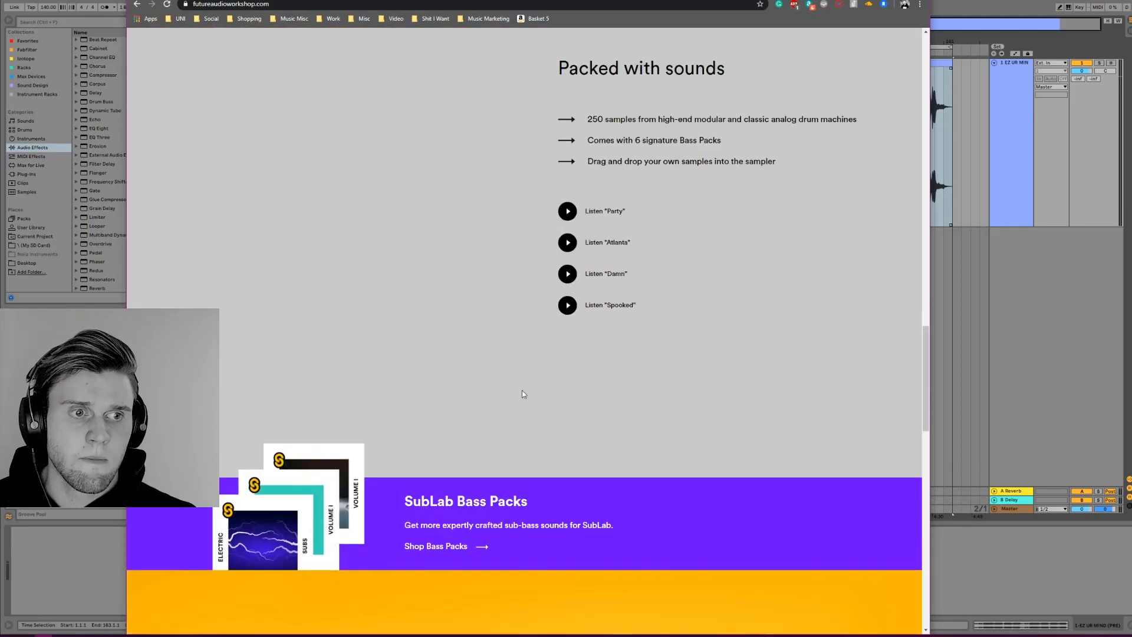
{"action": "scroll", "coordinate": [523, 394], "scroll_direction": "up", "scroll_amount": 20}
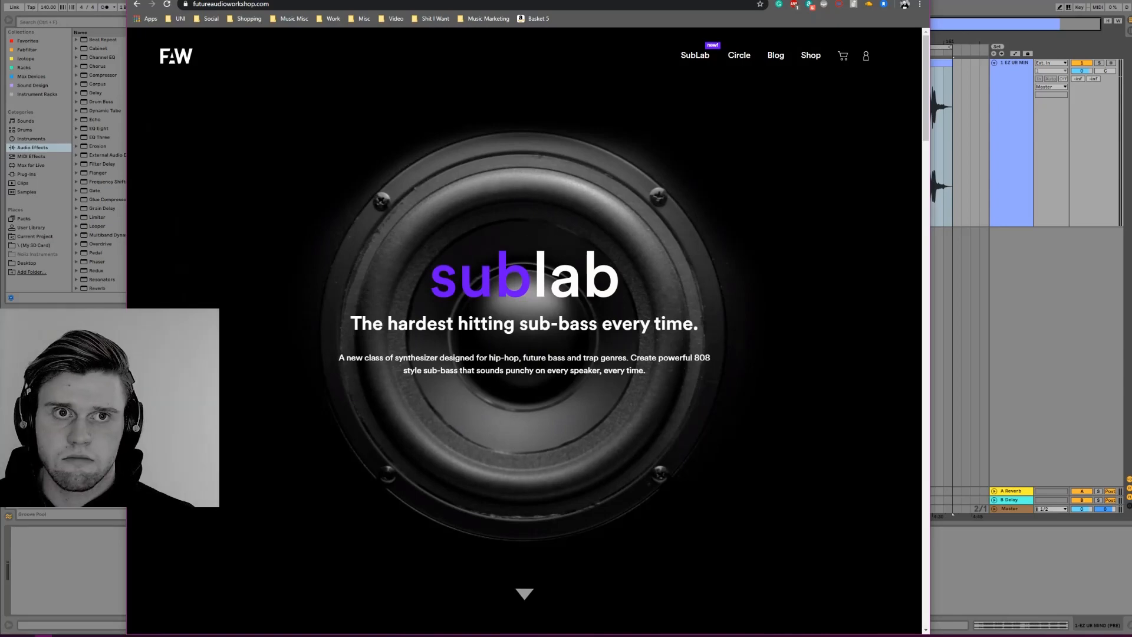
{"action": "left_click", "coordinate": [918, 1]}
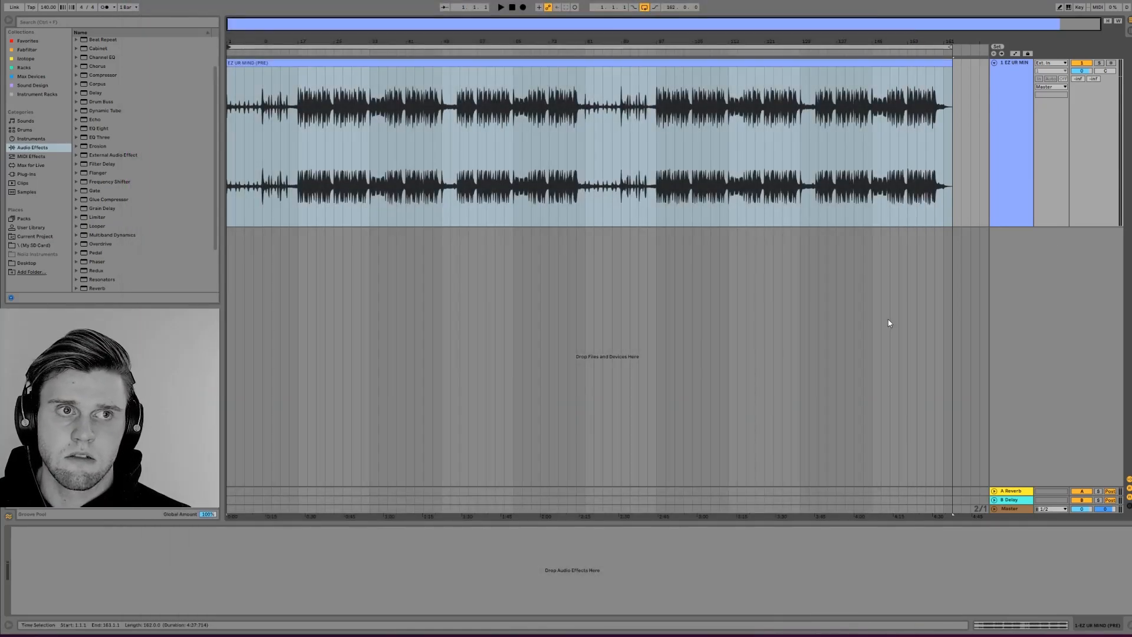